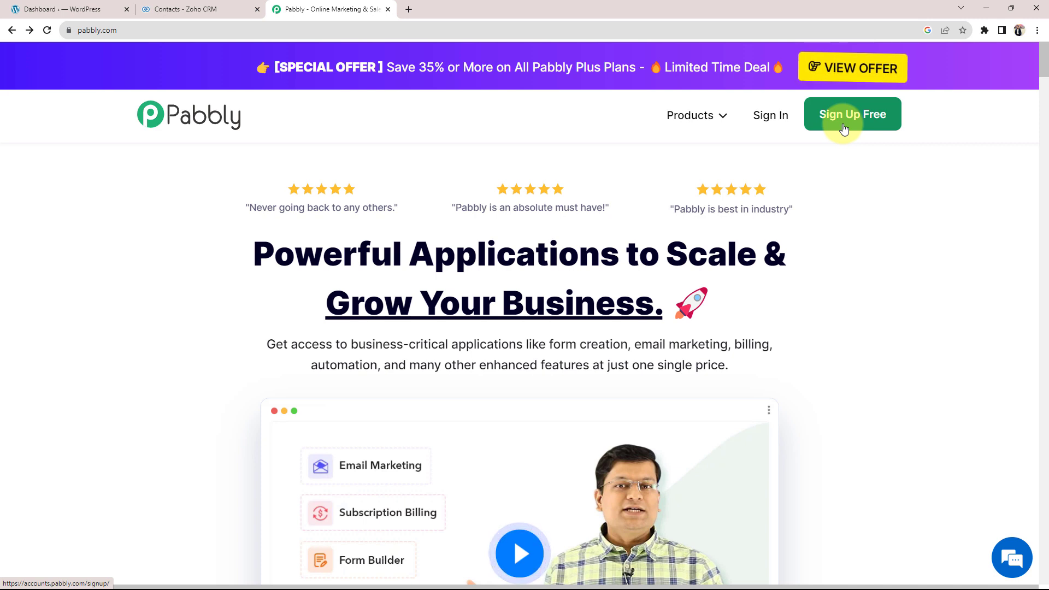
Sign in to the Pabbly account and open the Pabbly Connect app.
left_click(778, 118)
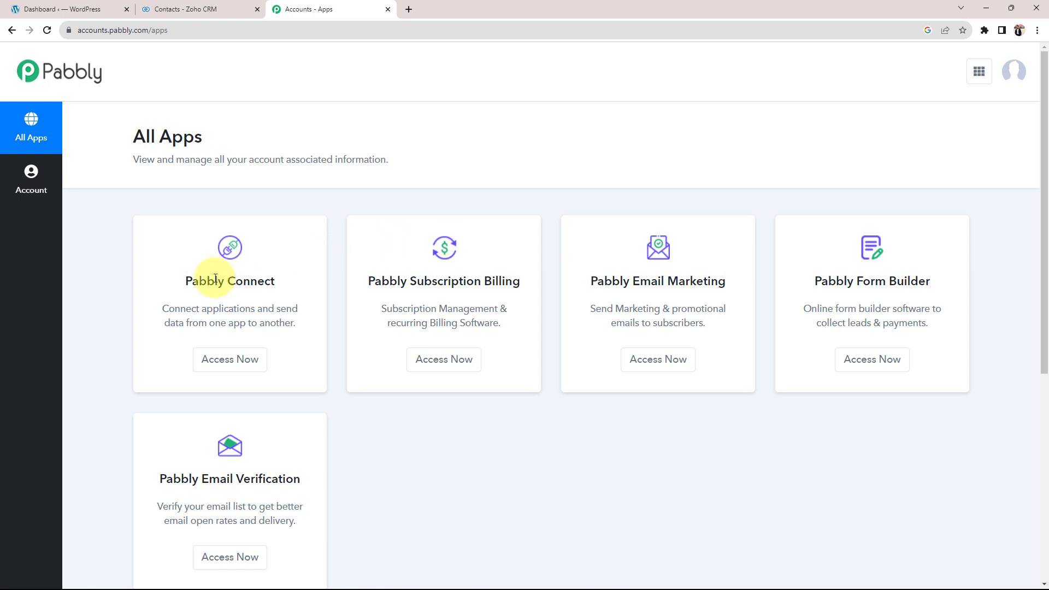
left_click_drag(193, 285, 270, 278)
left_click(281, 245)
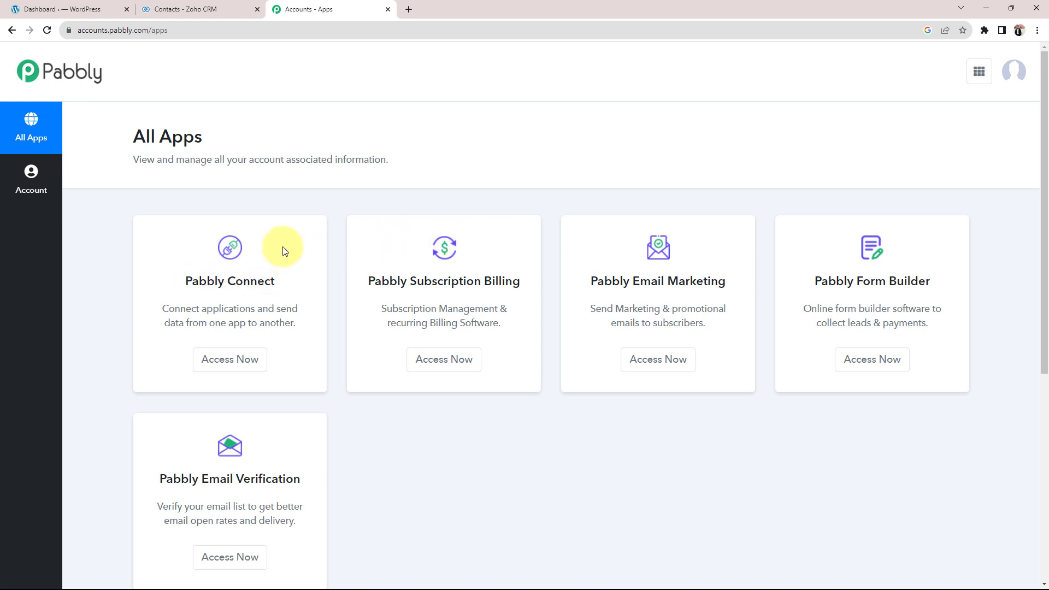
left_click(224, 359)
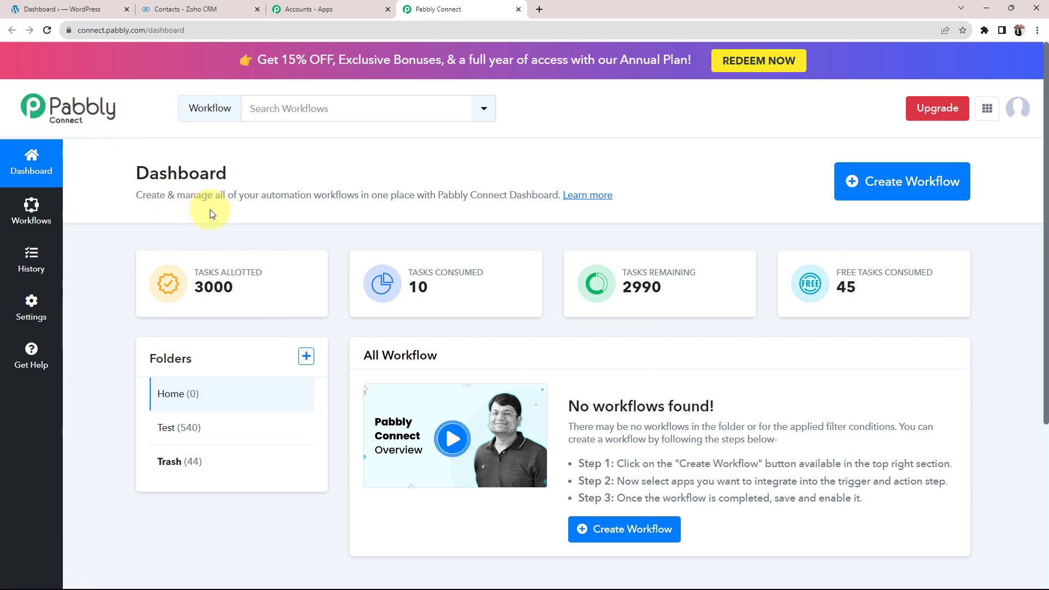
Create a new workflow named "Create Zoho CRM Contact from Contact Form 7 Submission".
left_click(945, 204)
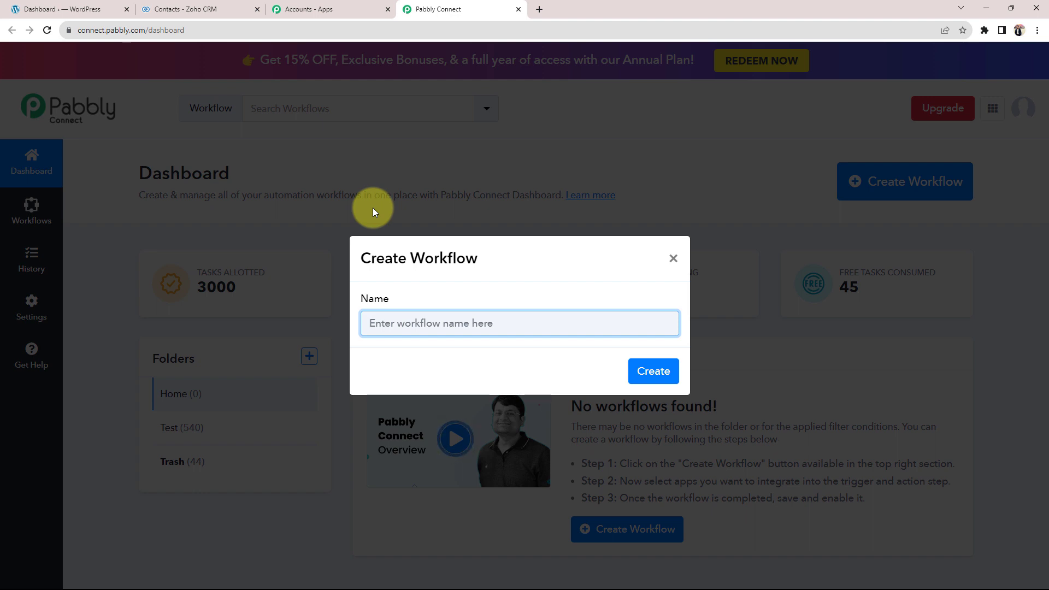
type("Create Zoho CRM Contact from Contact Form 7 Submission")
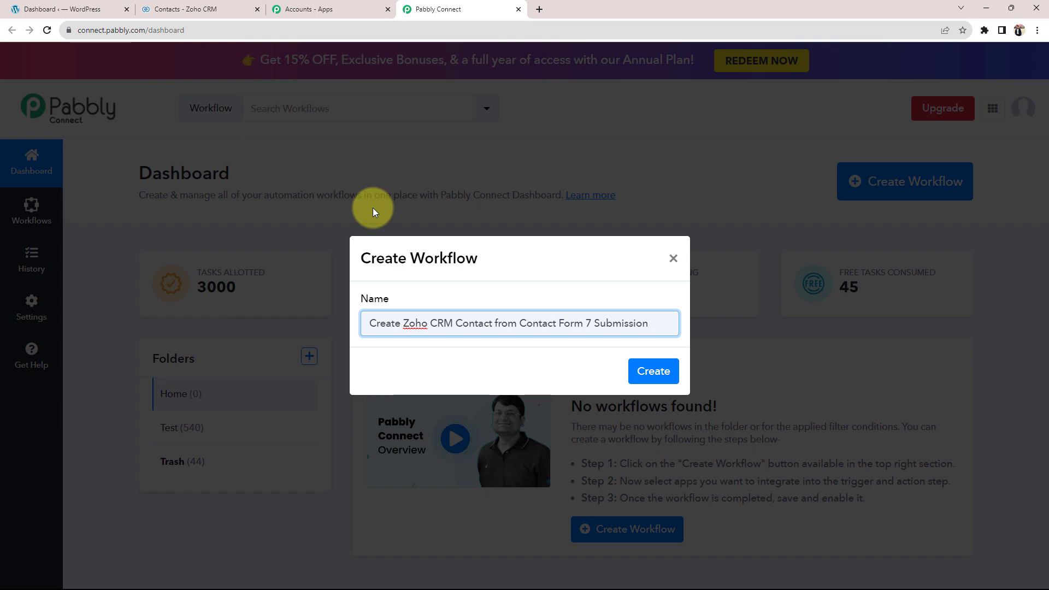
left_click(643, 370)
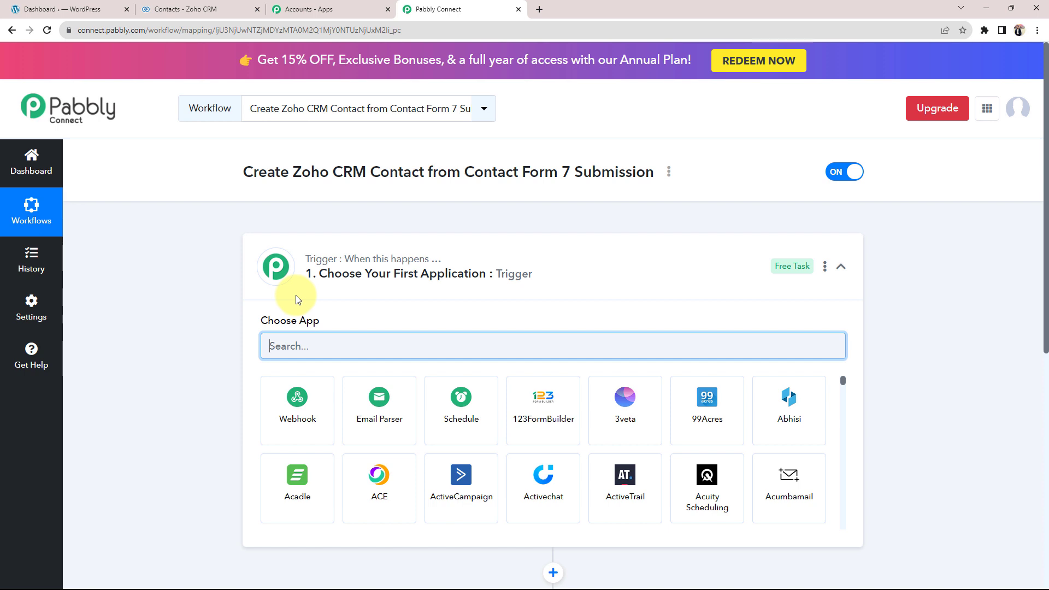
View the Contact Forms list in the WordPress admin and the contacts list in Zoho CRM.
left_click(579, 269)
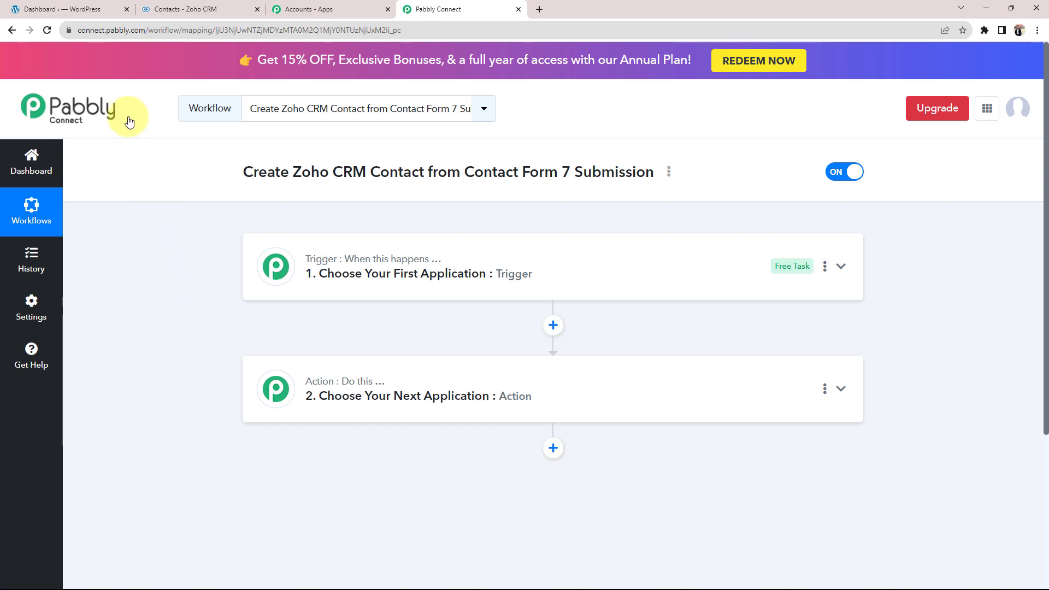
left_click(90, 11)
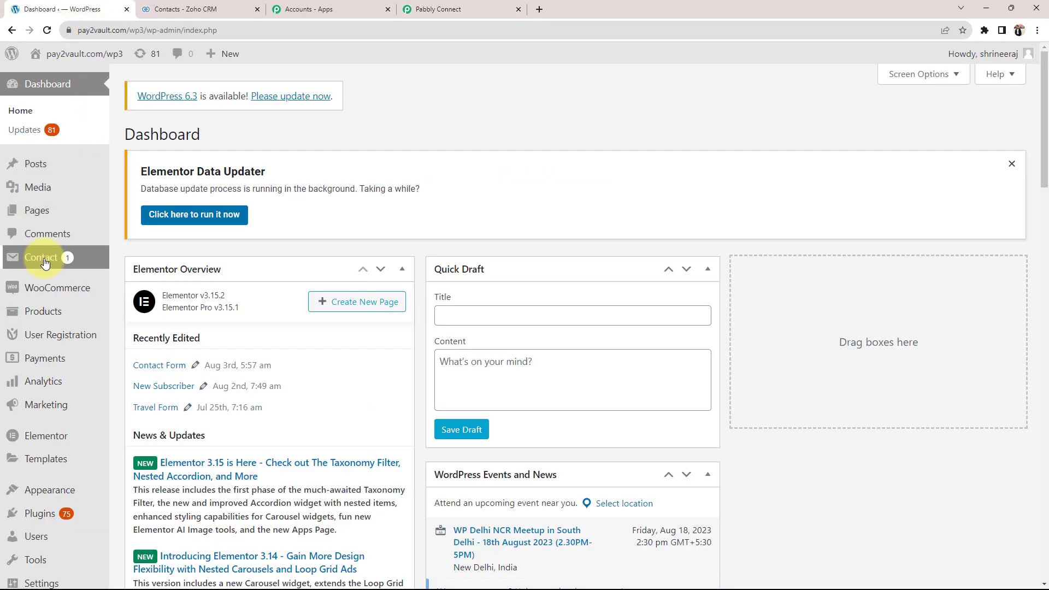
left_click(24, 257)
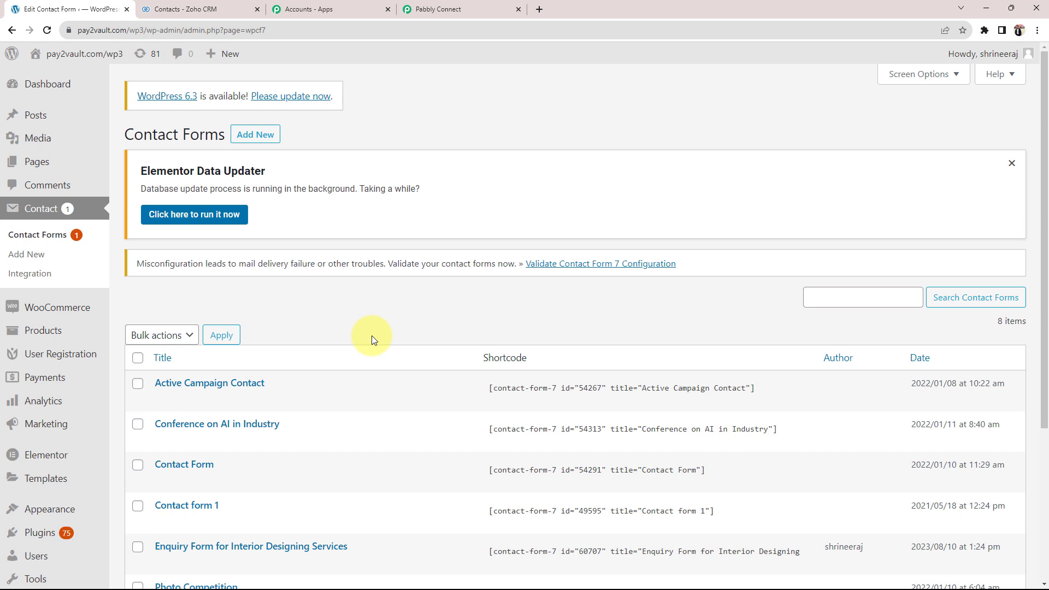
left_click(208, 8)
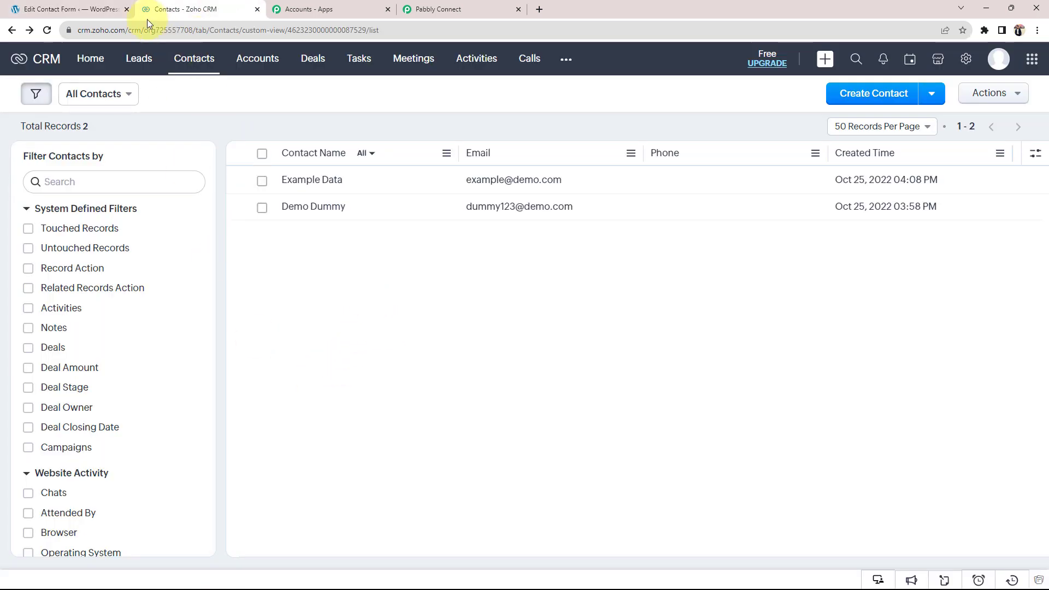
Back in Pabbly Connect, set the workflow's trigger app to Contact Form 7 with the New Form Submission event.
left_click(462, 9)
left_click(328, 275)
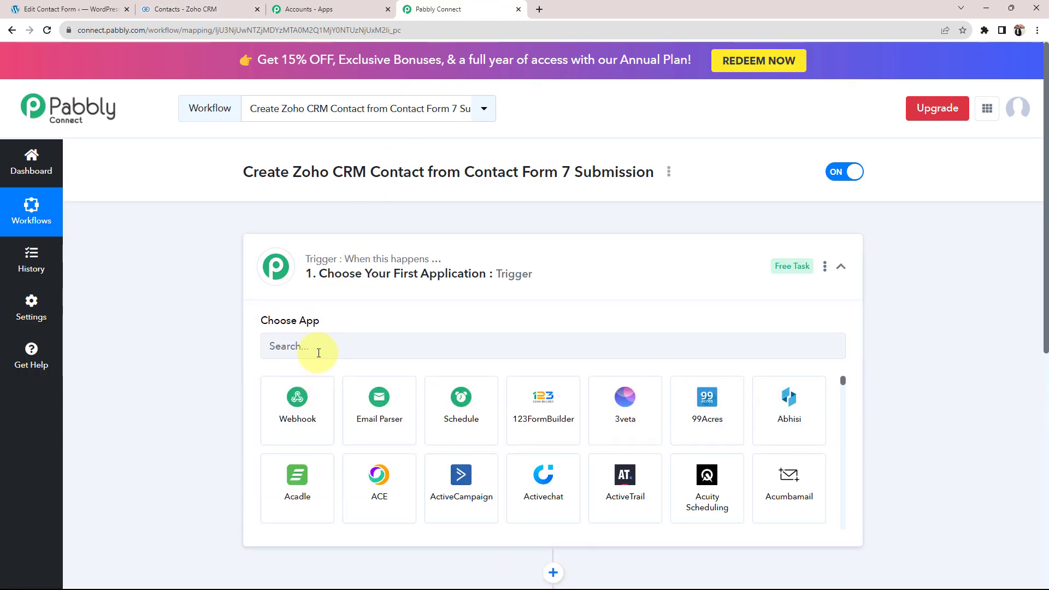
left_click(322, 346)
type("contact")
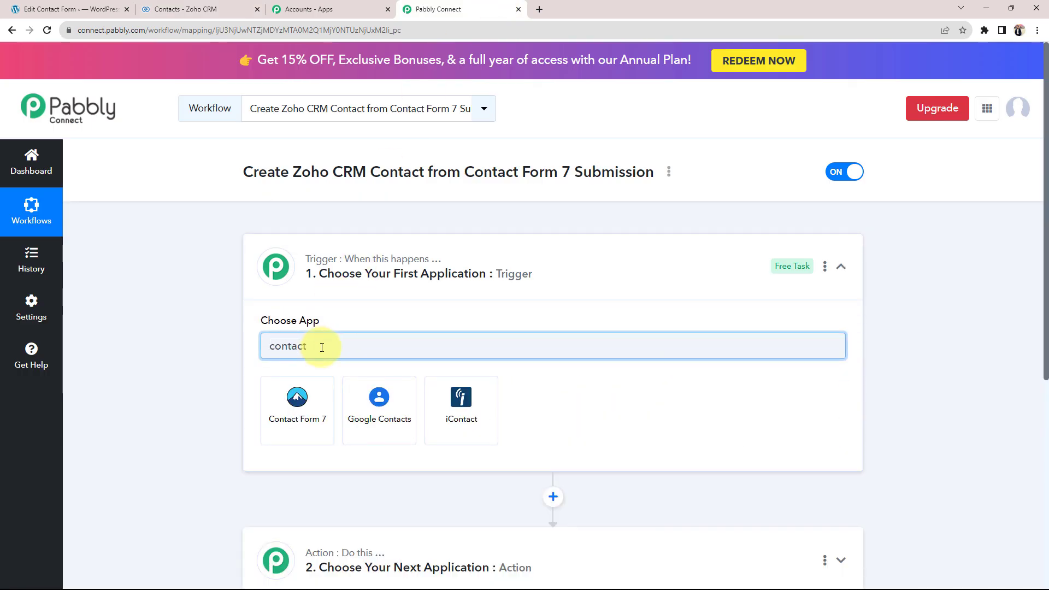
left_click(306, 391)
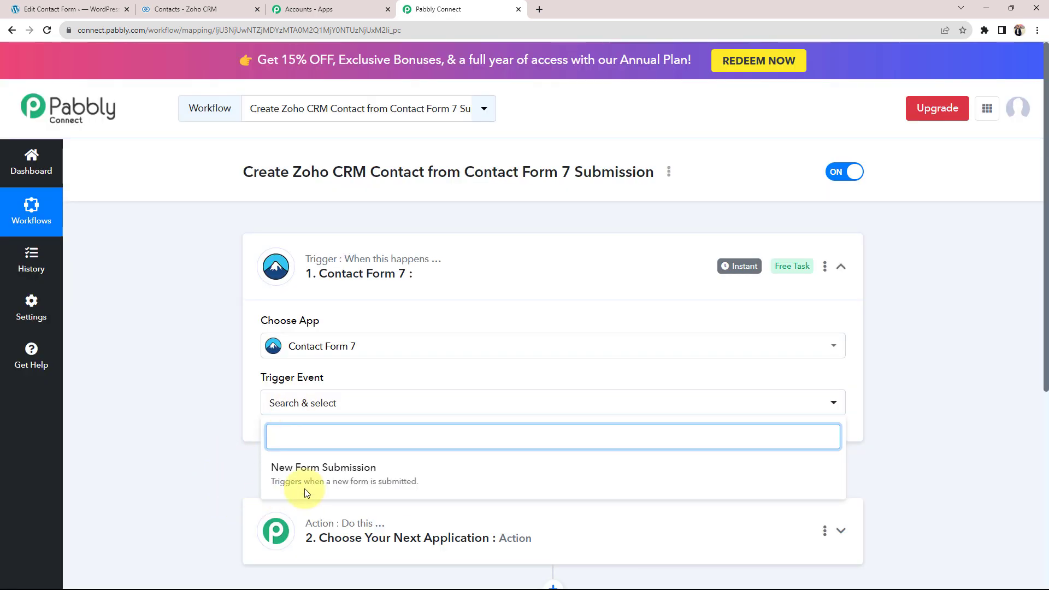
left_click(304, 486)
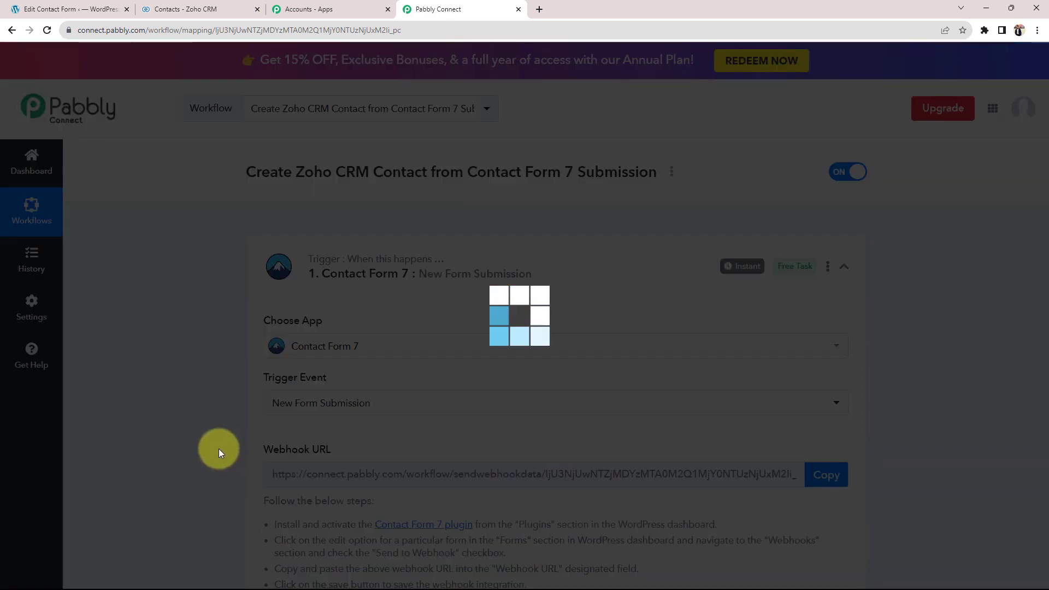
Set the workflow's action app to Zoho CRM with the Create Contact event.
scroll(217, 450, "down", 8)
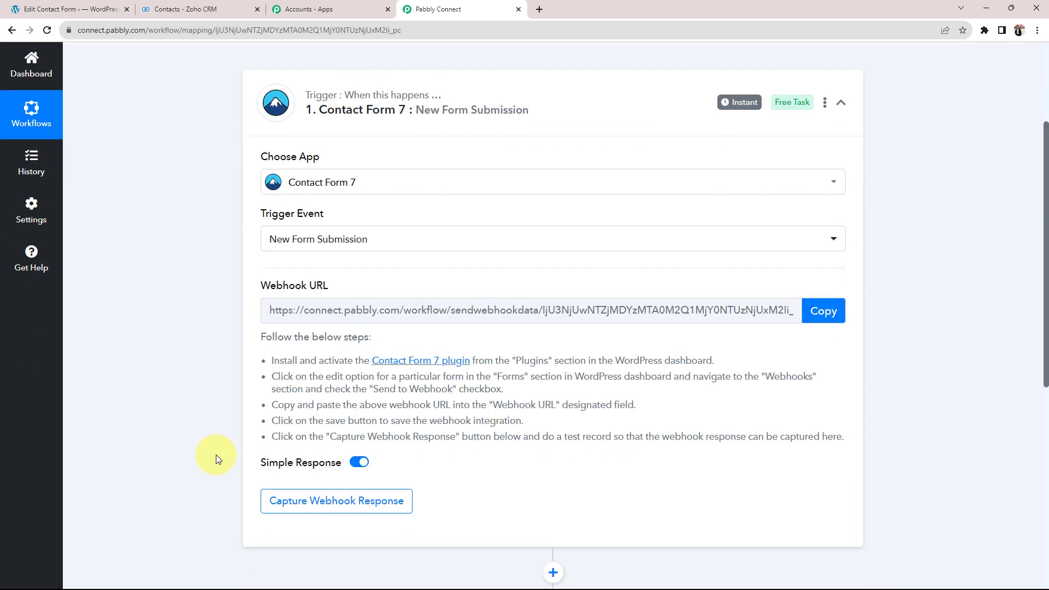
left_click(343, 381)
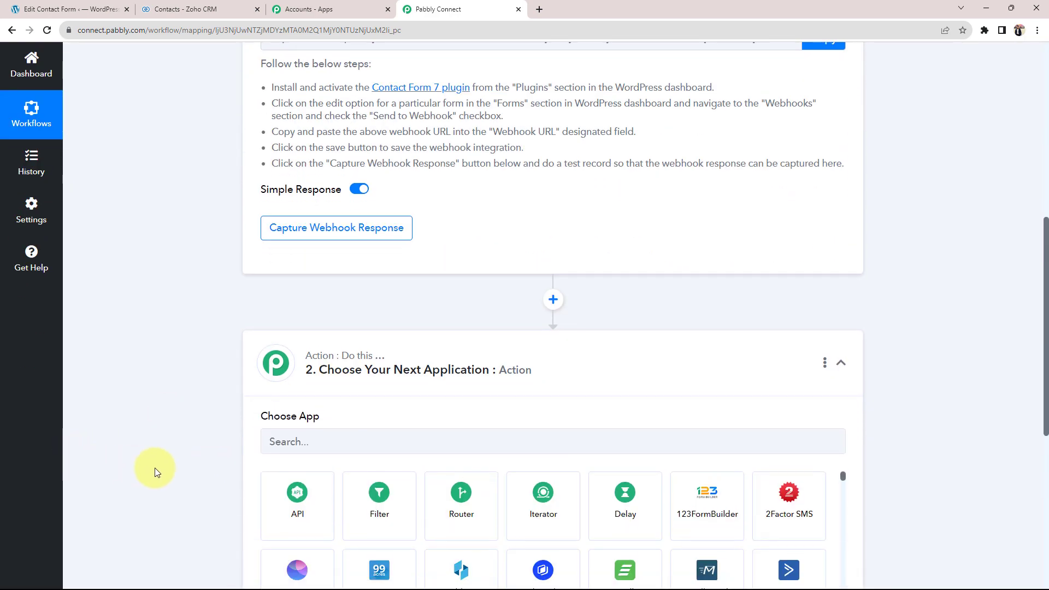
left_click(293, 286)
type("zoho")
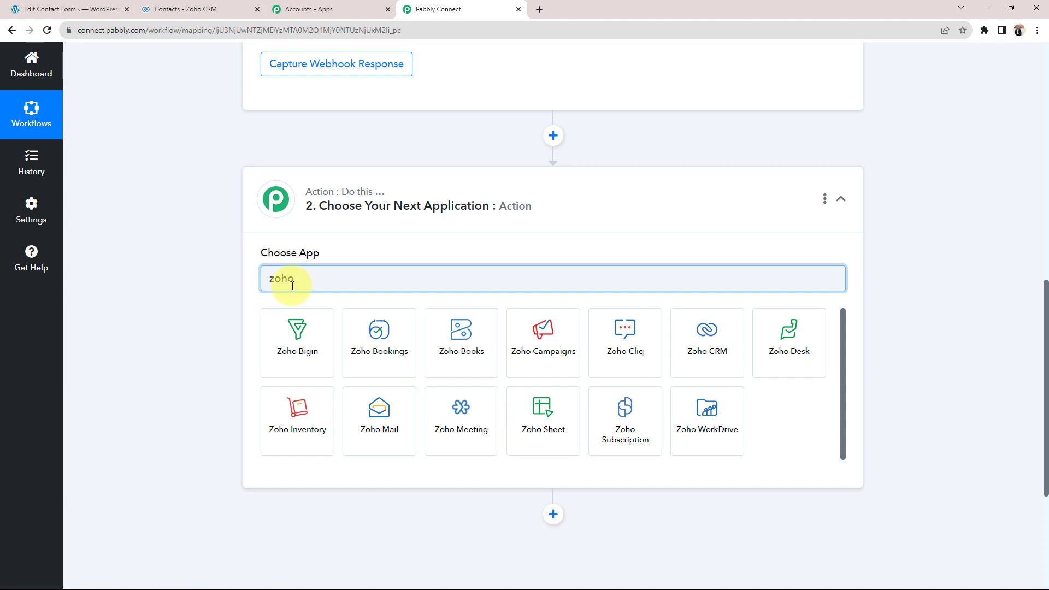
left_click(723, 355)
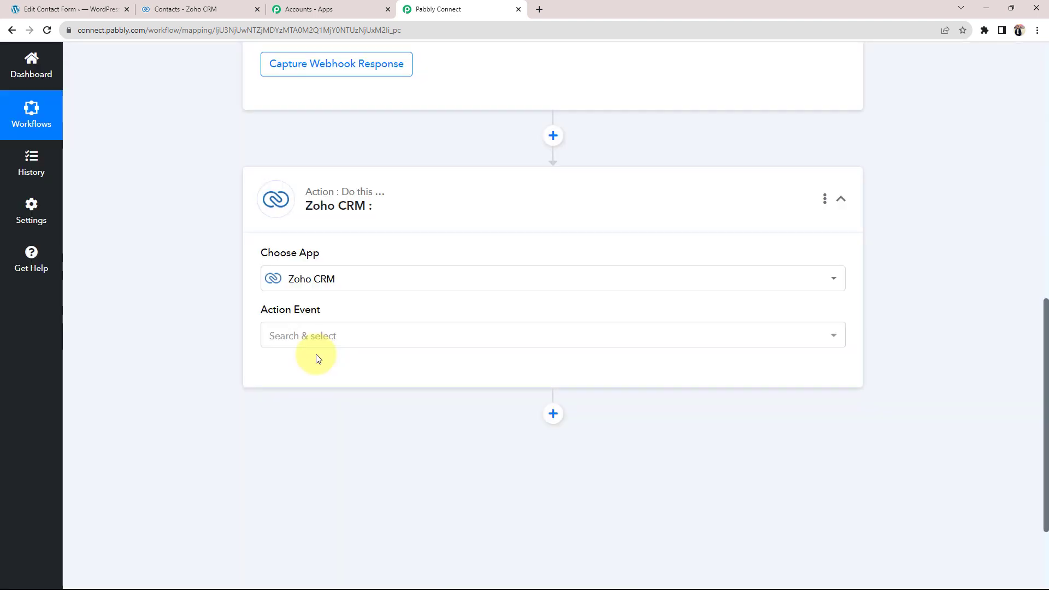
left_click(316, 339)
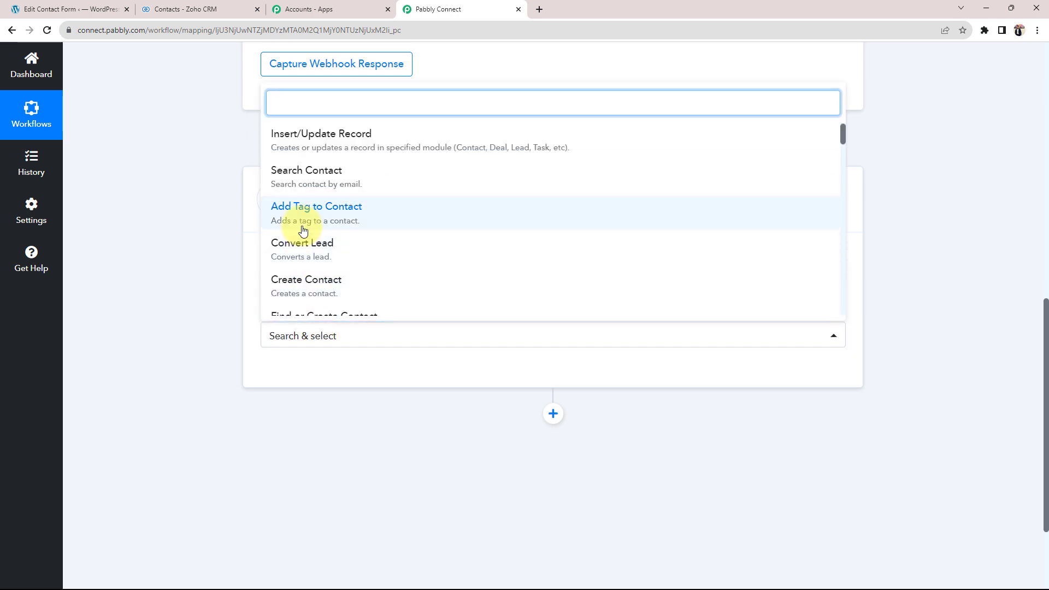
left_click(299, 282)
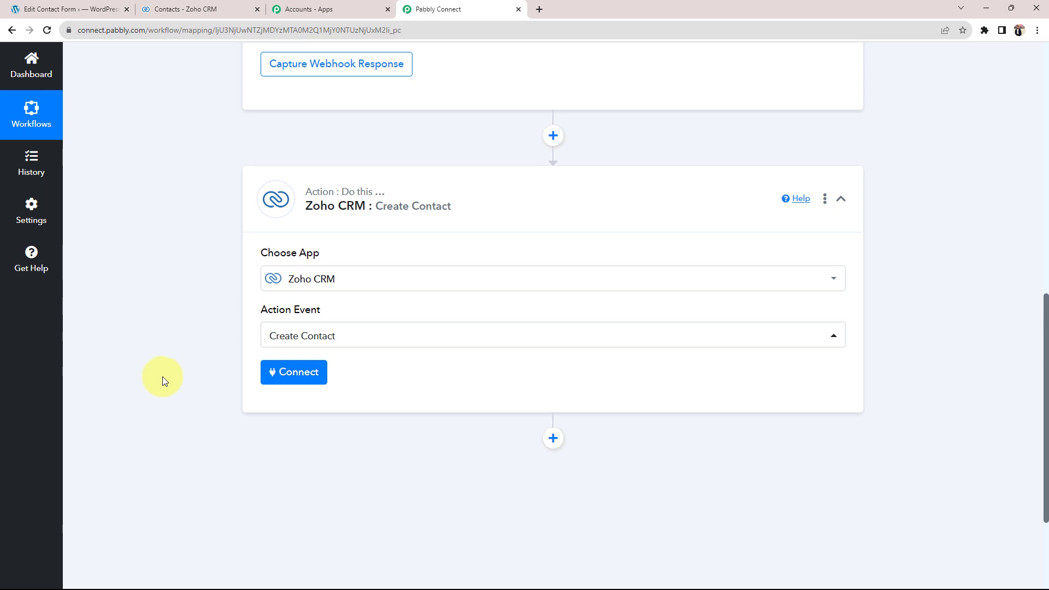
Collapse the trigger and action to review the workflow, and reopen the Contact Form 7 trigger to examine its webhook URL.
scroll(163, 376, "up", 9)
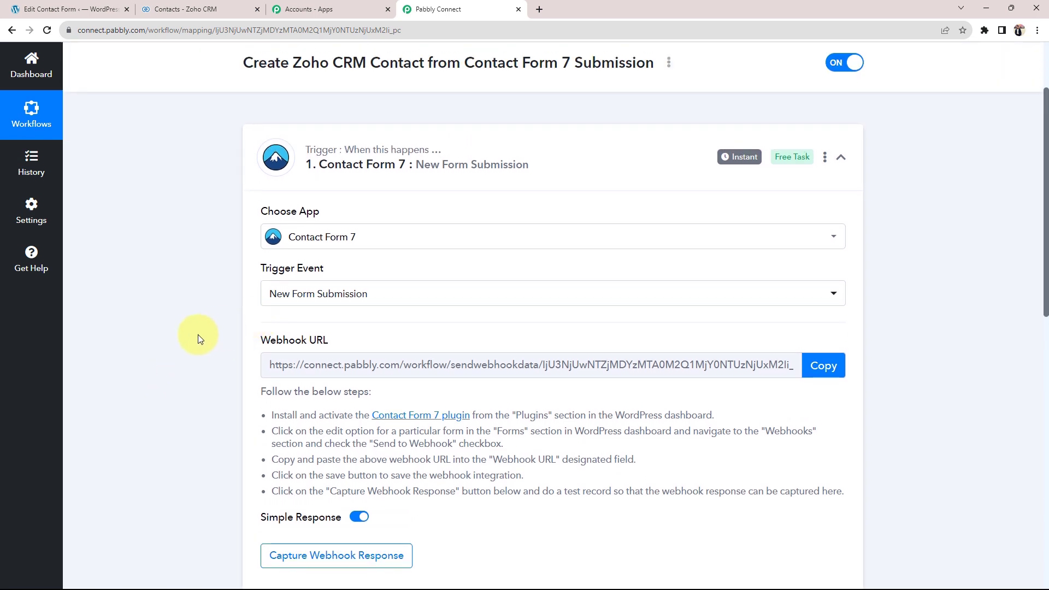
left_click(594, 164)
left_click(564, 275)
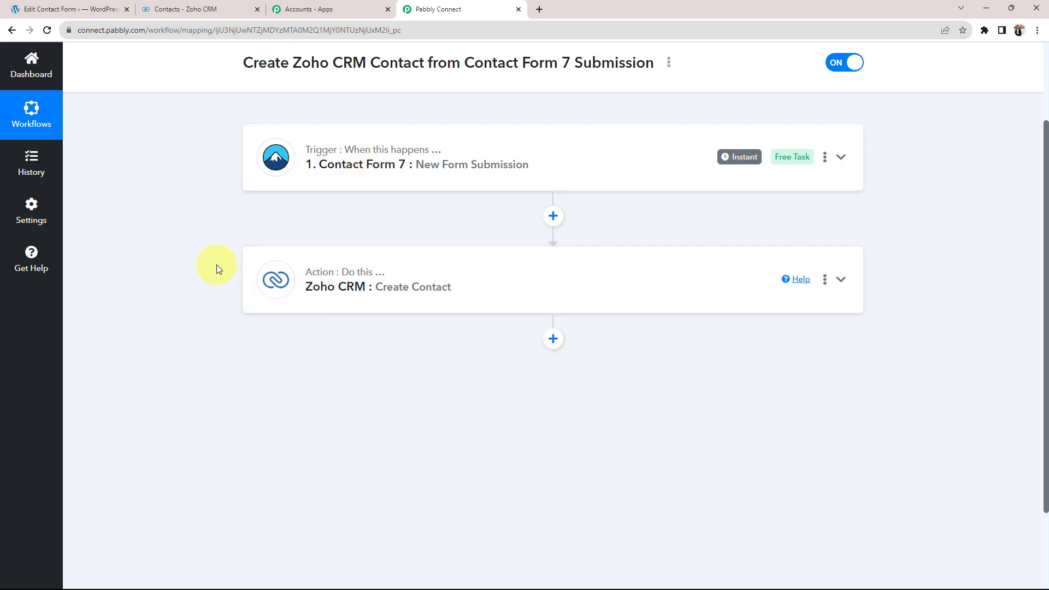
left_click(363, 164)
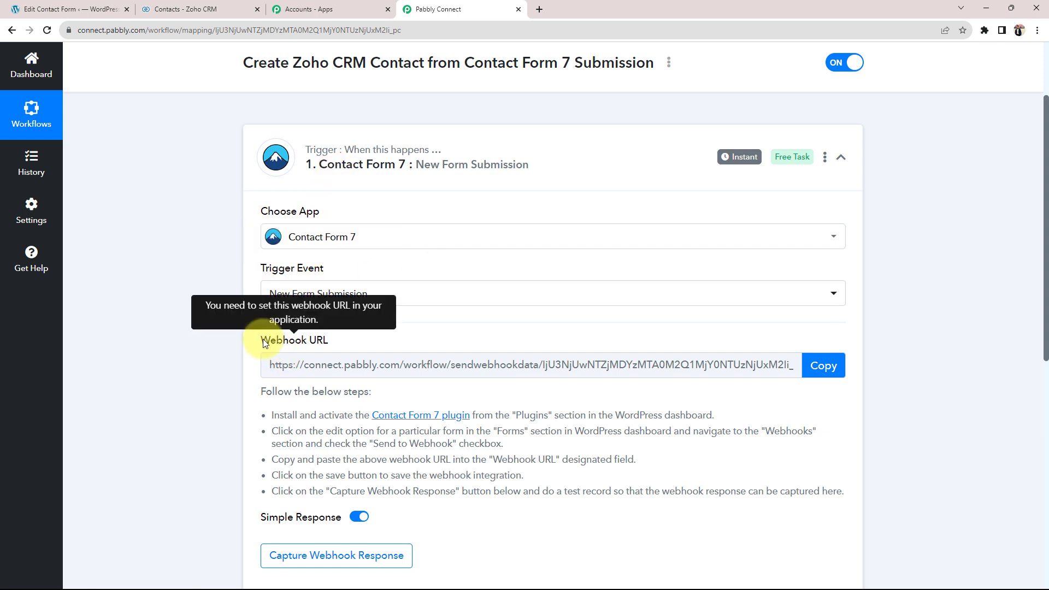
left_click_drag(263, 339, 328, 340)
left_click(199, 333)
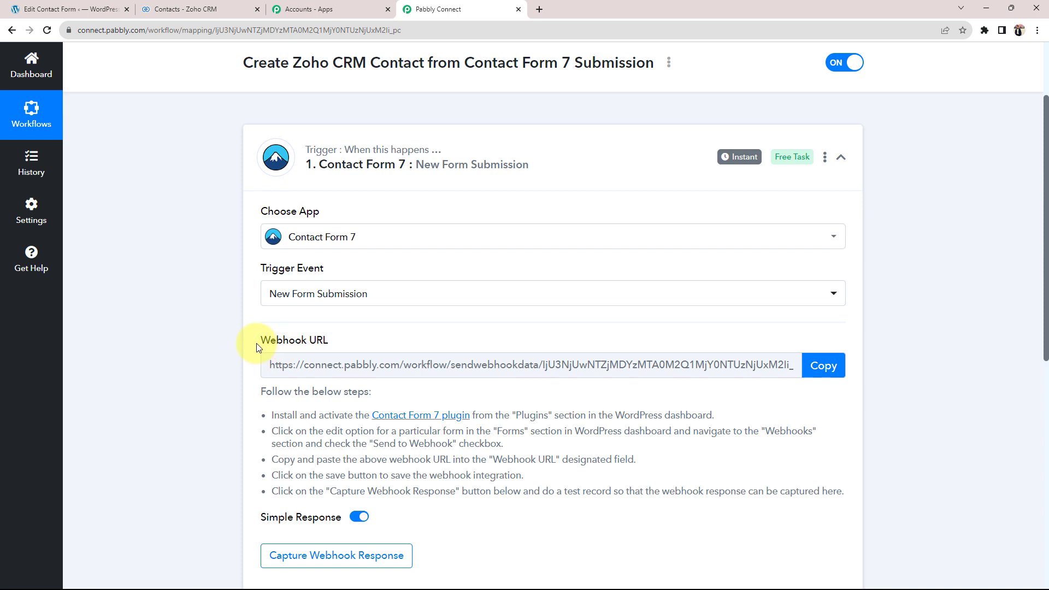
left_click_drag(257, 344, 338, 347)
left_click(200, 329)
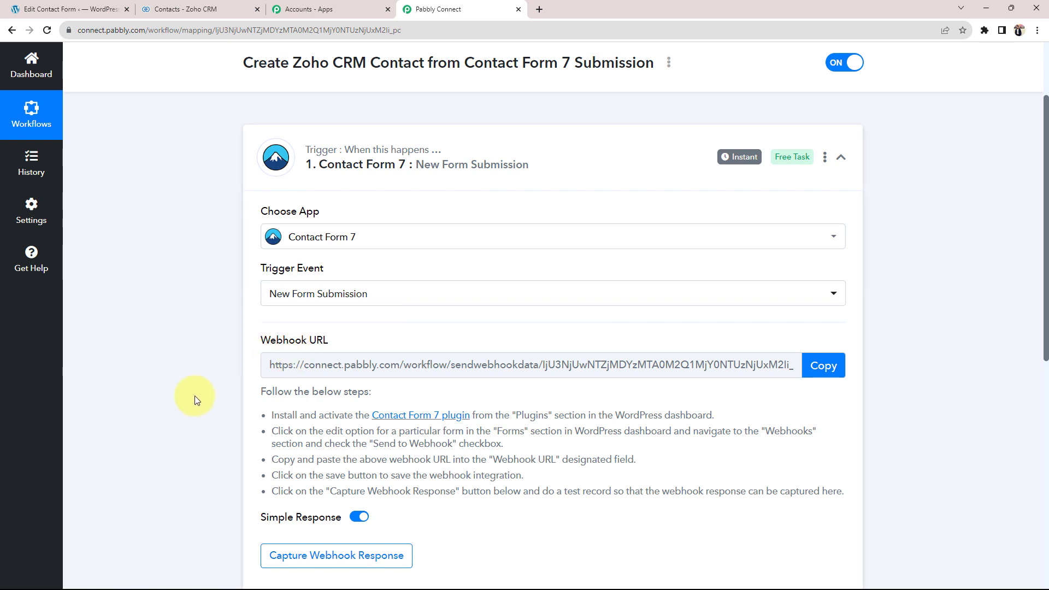
Review the trigger's setup instructions, copy its webhook URL and start capturing the webhook response.
scroll(340, 417, "down", 2)
left_click_drag(275, 305, 710, 367)
left_click(679, 464)
left_click_drag(264, 230, 344, 234)
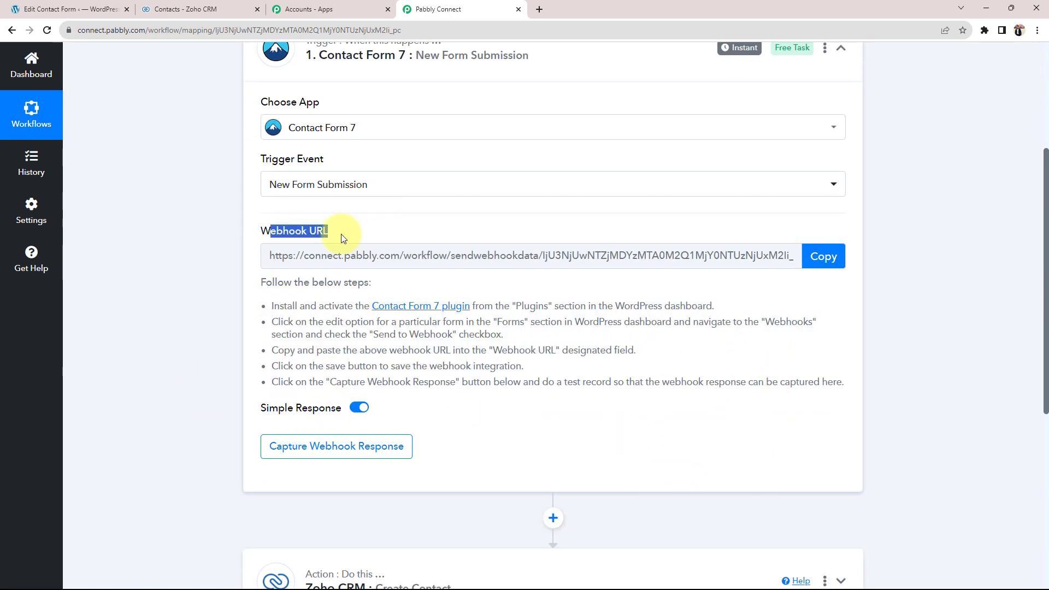
left_click(187, 273)
left_click(836, 253)
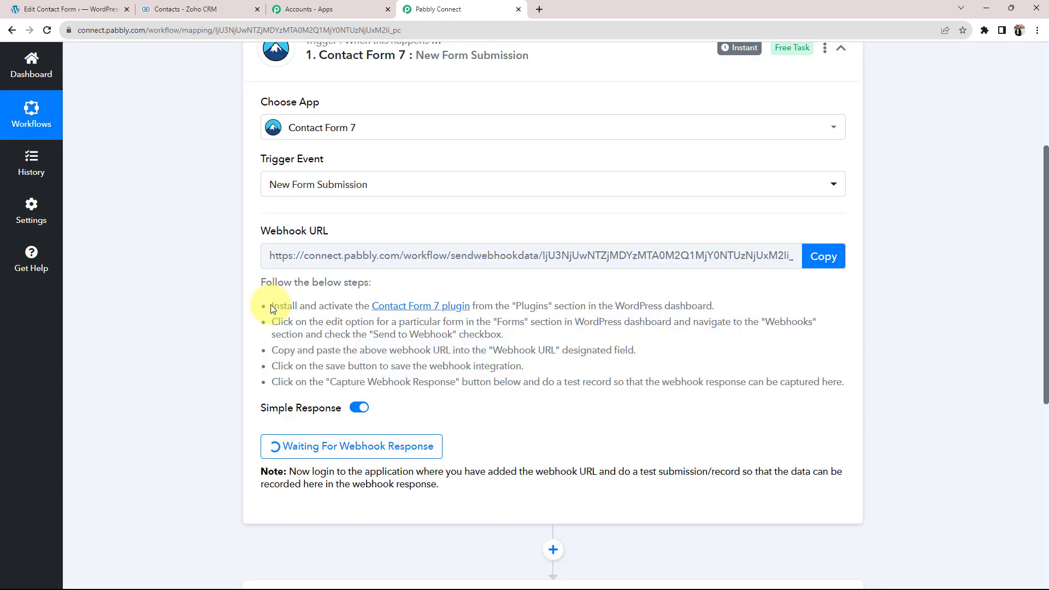
Open the CF7 to Webhook plugin page linked in the trigger's setup instructions.
left_click_drag(271, 304, 594, 394)
left_click(594, 395)
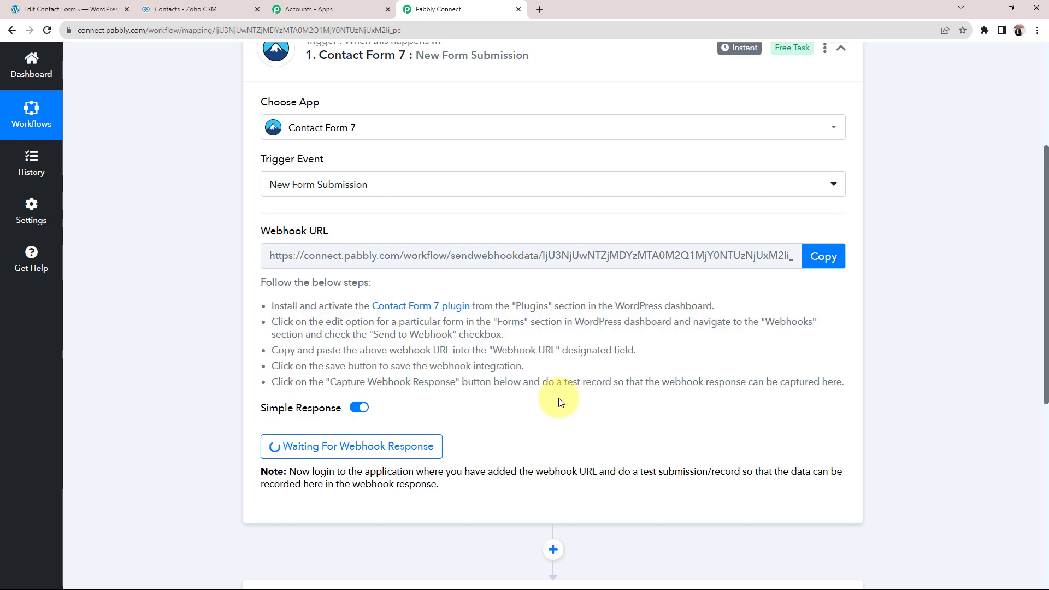
left_click(416, 304)
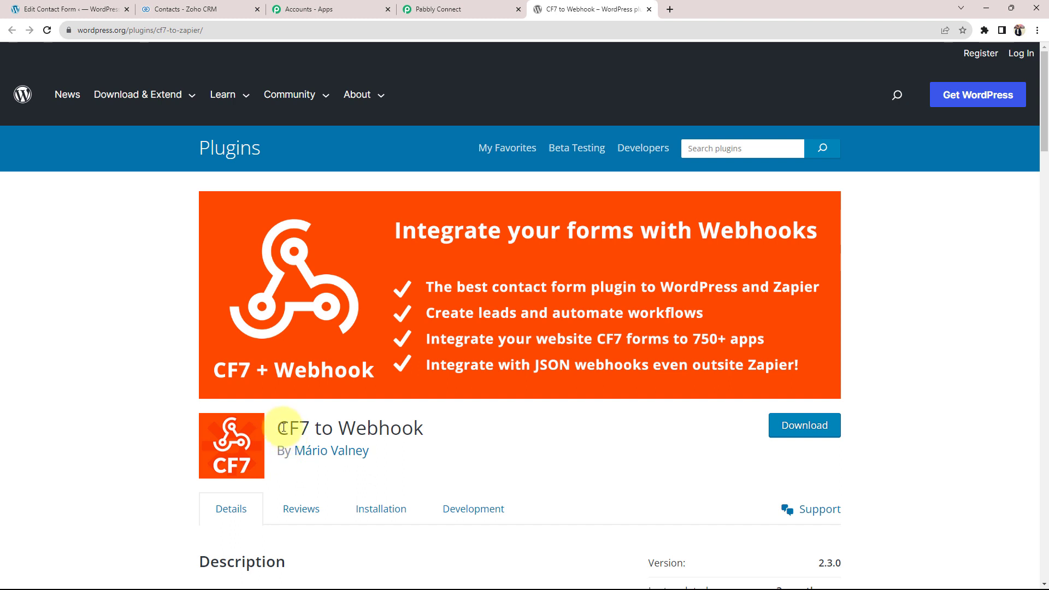
left_click_drag(284, 428, 459, 435)
left_click(471, 443)
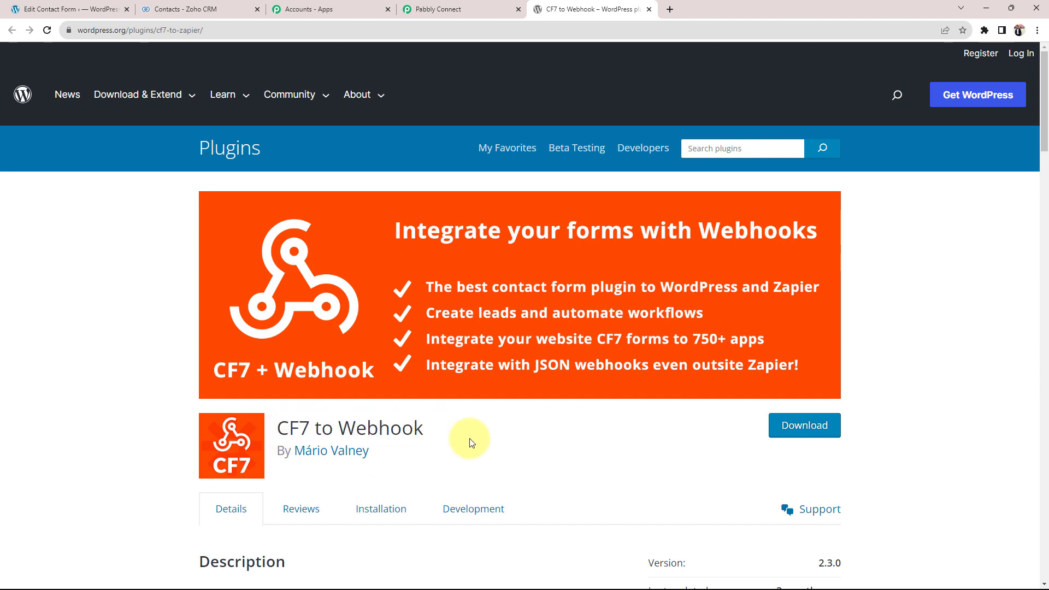
left_click(808, 425)
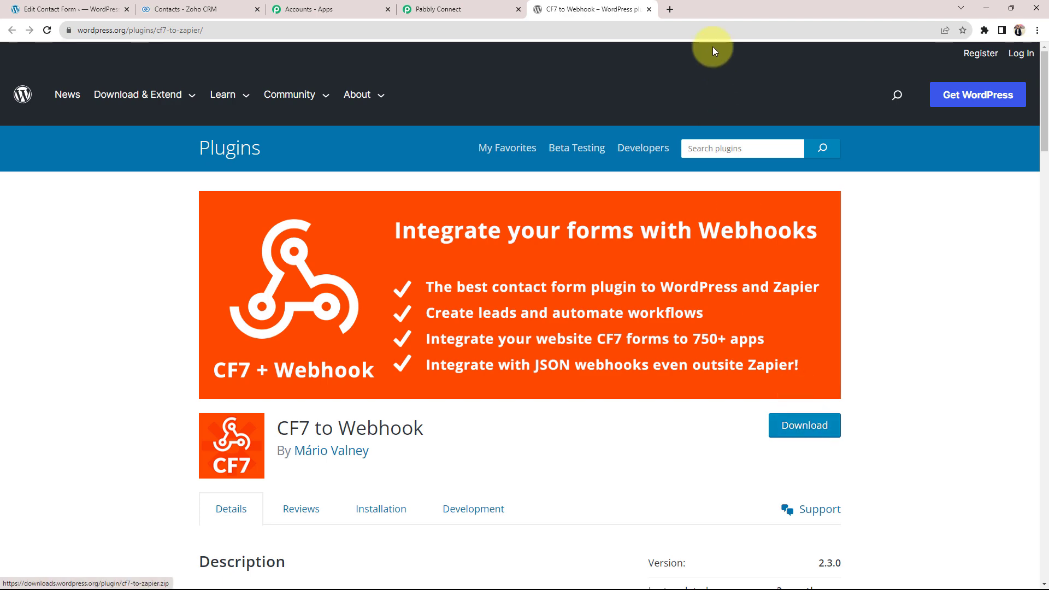
Switch to the WordPress dashboard and open the plugin upload form on the Add Plugins page.
left_click(43, 6)
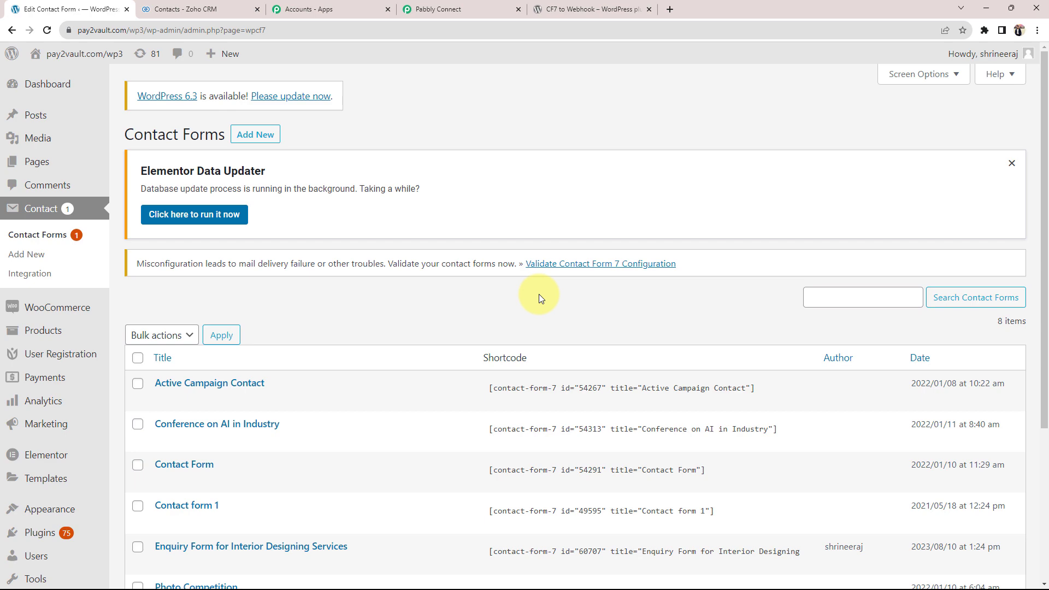
left_click(637, 4)
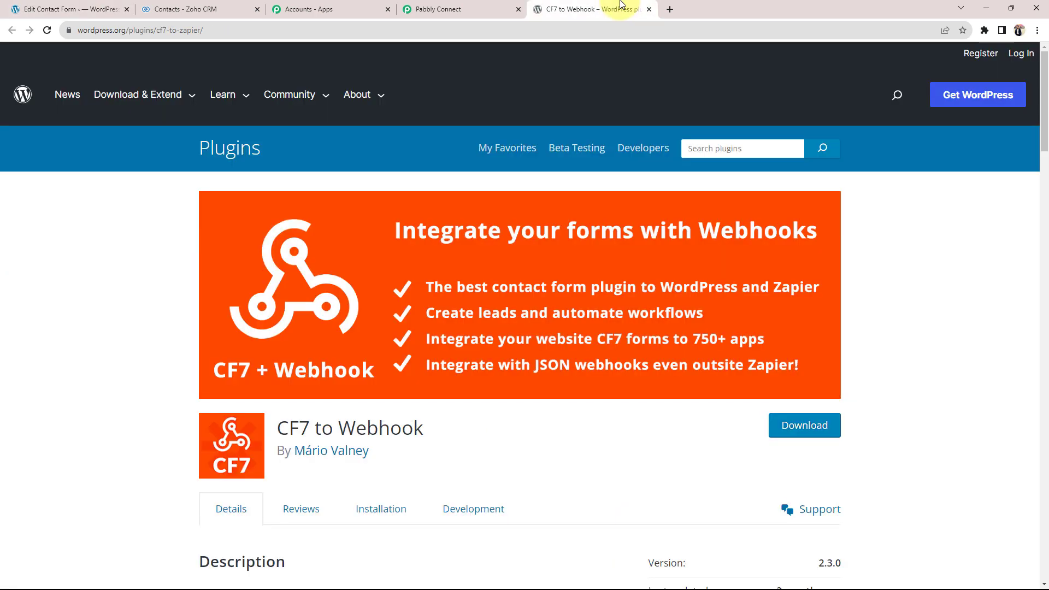
left_click(90, 16)
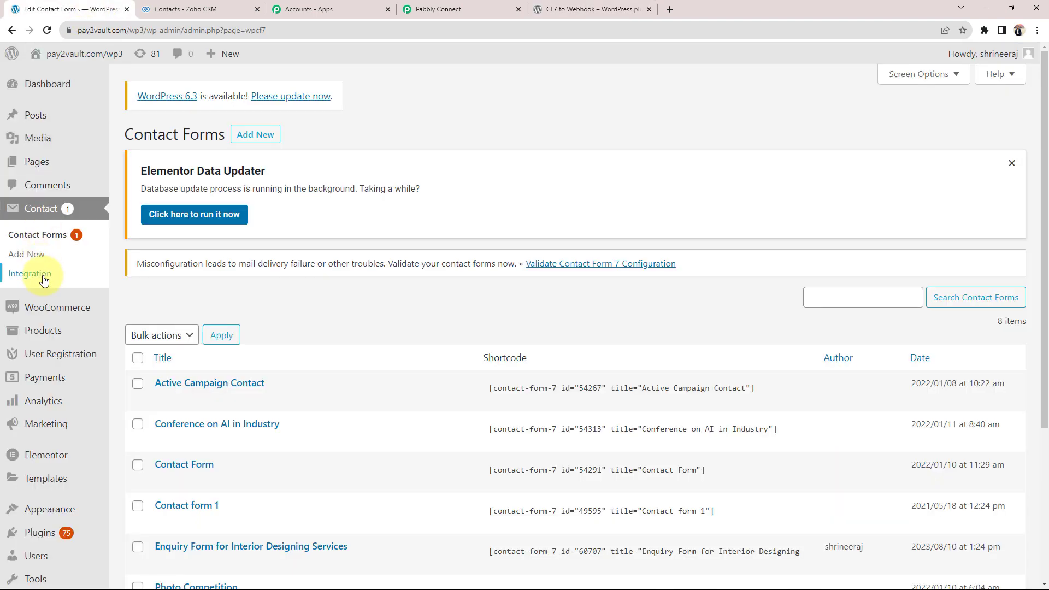
scroll(43, 327, "down", 1)
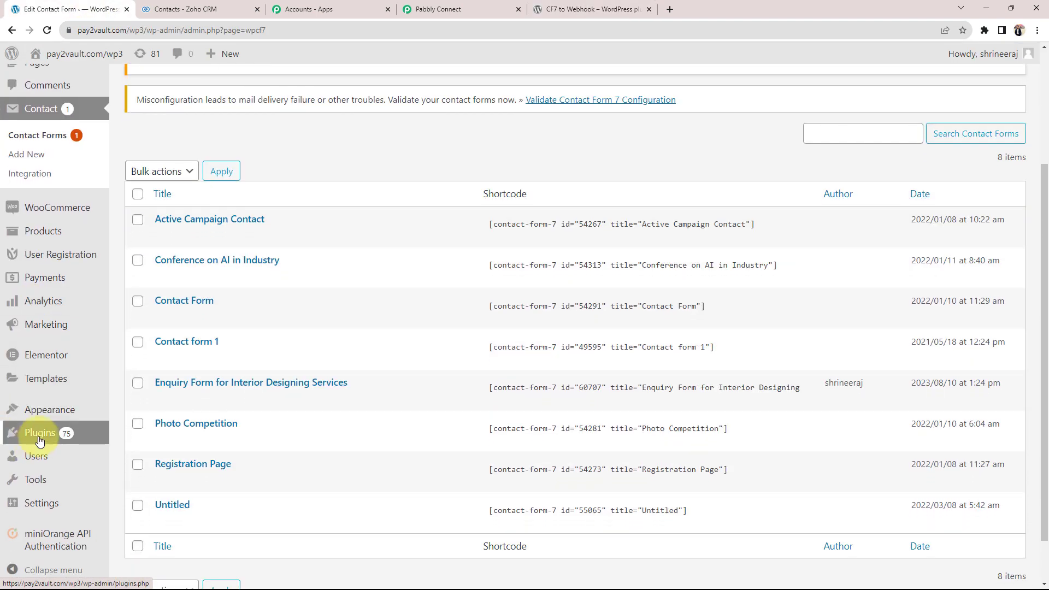
mouse_move(39, 437)
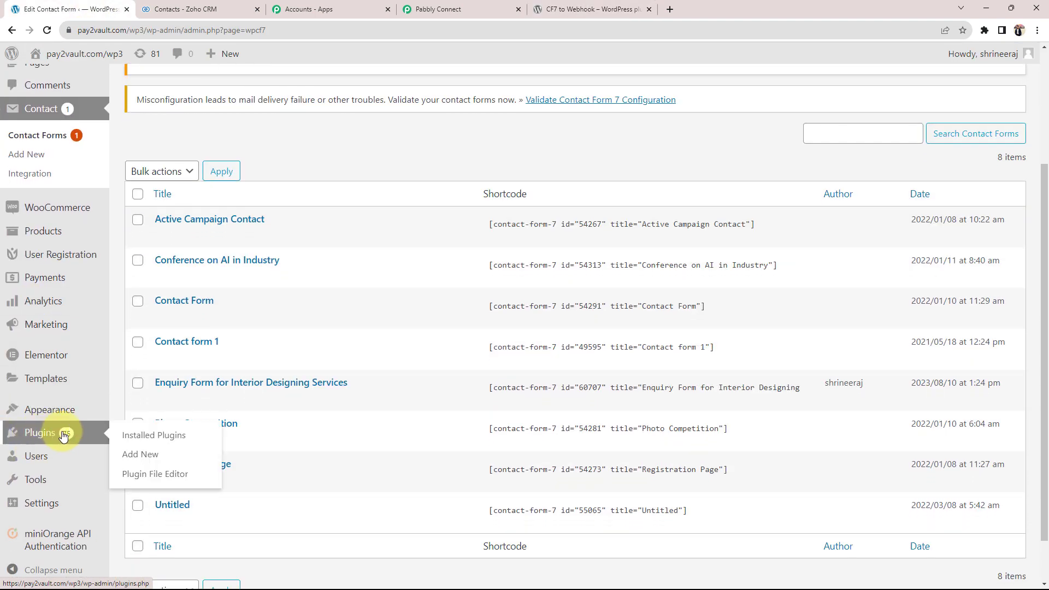
left_click(144, 453)
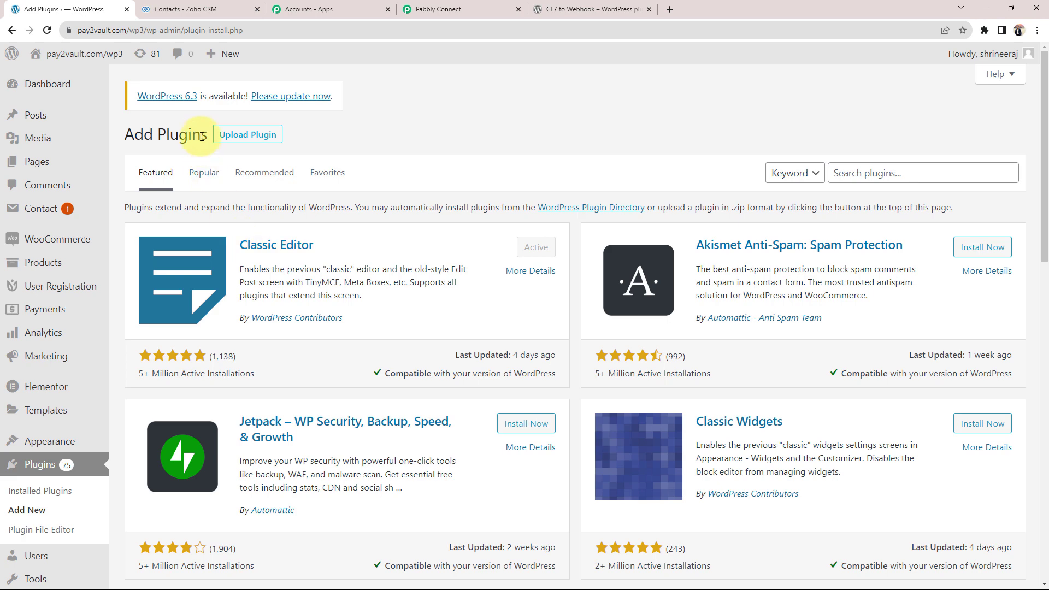
left_click(246, 135)
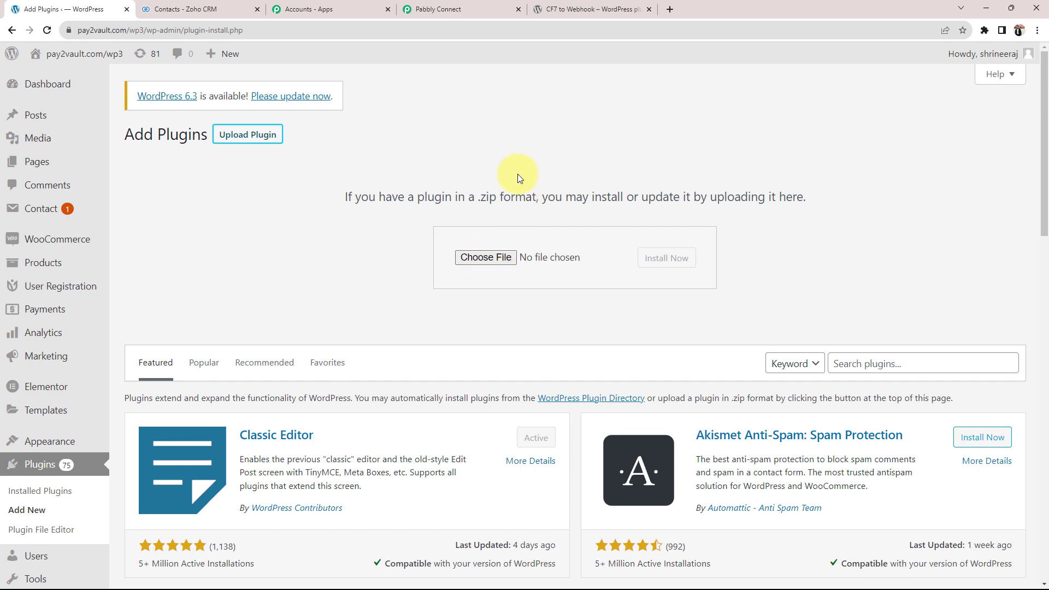
Check the plugin's name on the CF7 to Webhook page, return to the WordPress upload form and close the plugin page.
left_click(595, 8)
left_click_drag(275, 427, 417, 426)
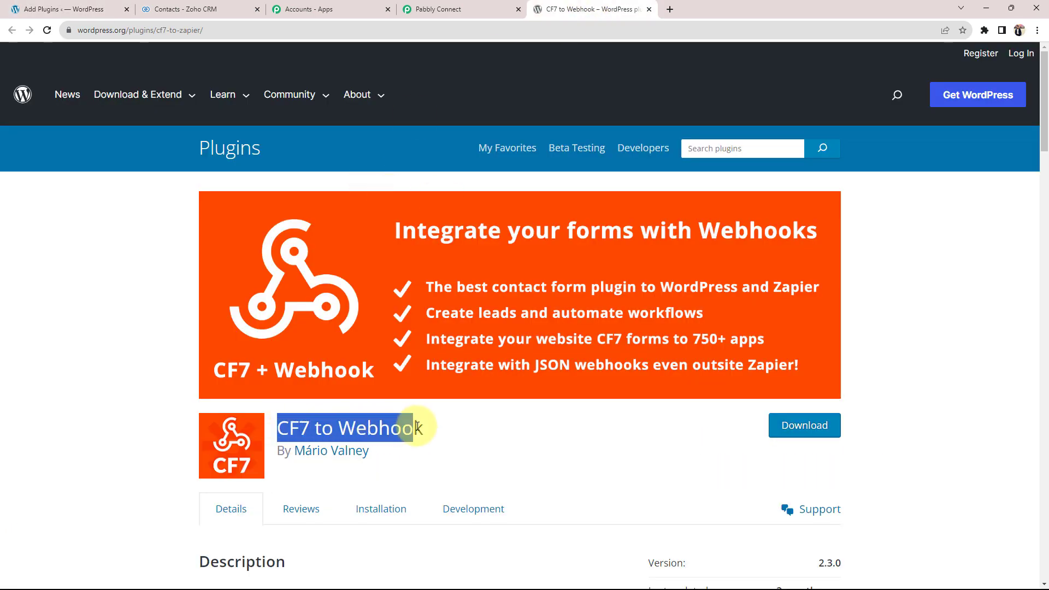
left_click(464, 437)
left_click(82, 9)
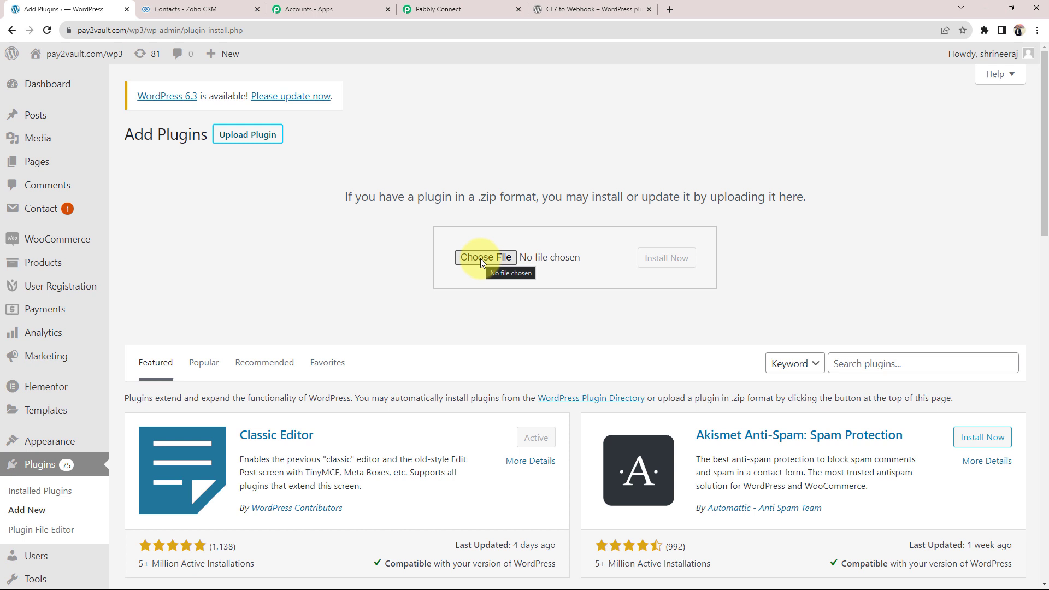
left_click(650, 12)
Open the form named "Contact Form" for editing, check it against the Pabbly Connect trigger instructions, and show its webhook settings.
left_click(81, 207)
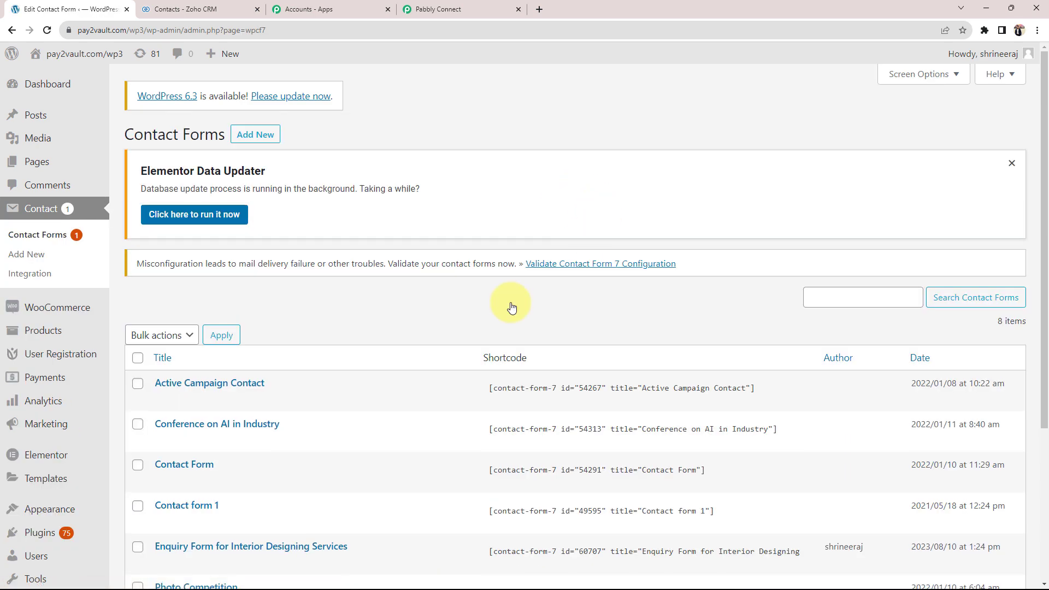
left_click(178, 468)
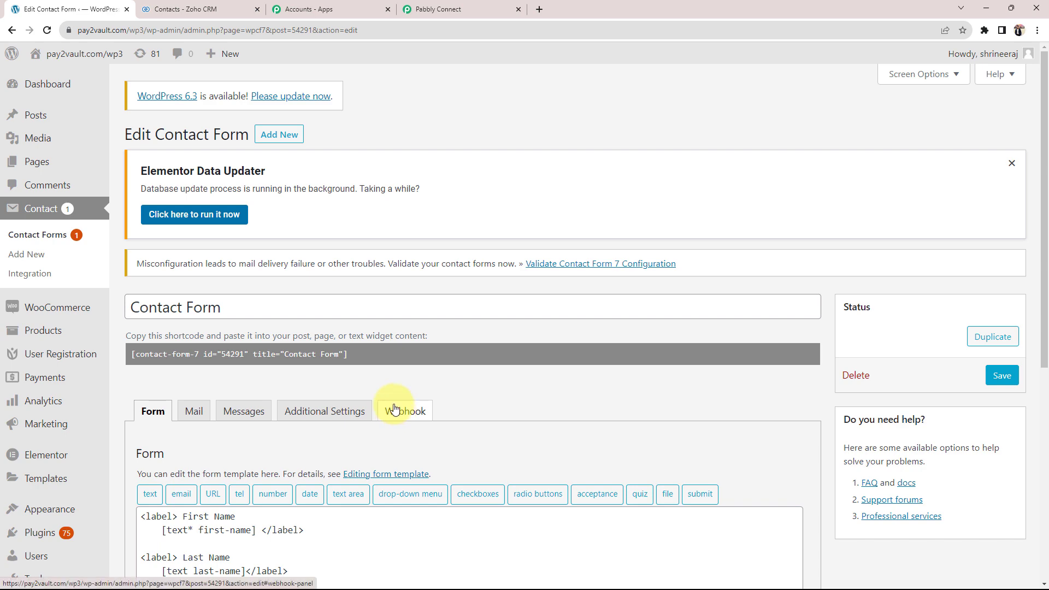
left_click(445, 9)
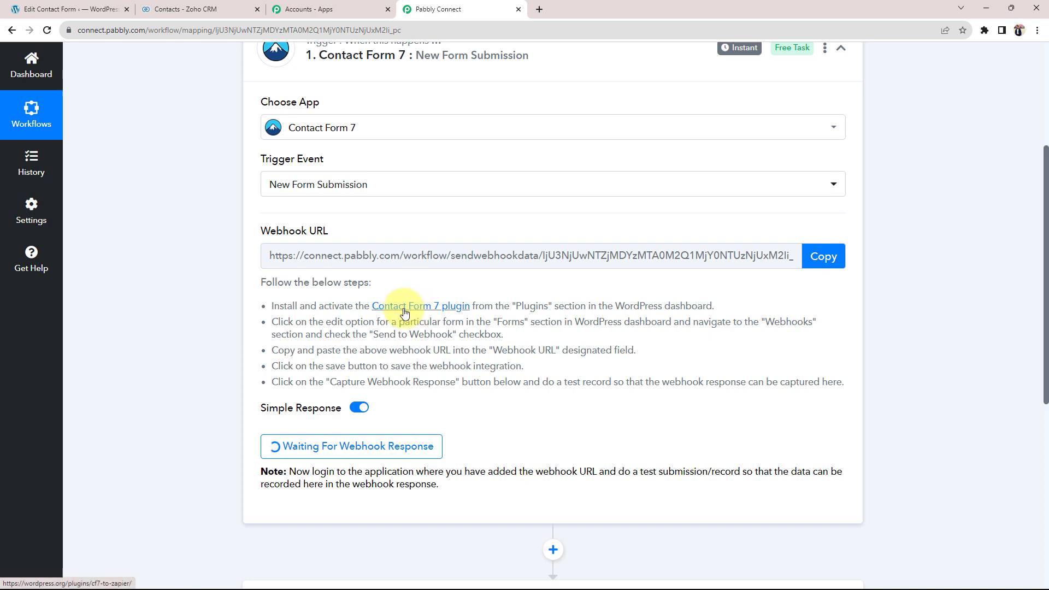
left_click(49, 9)
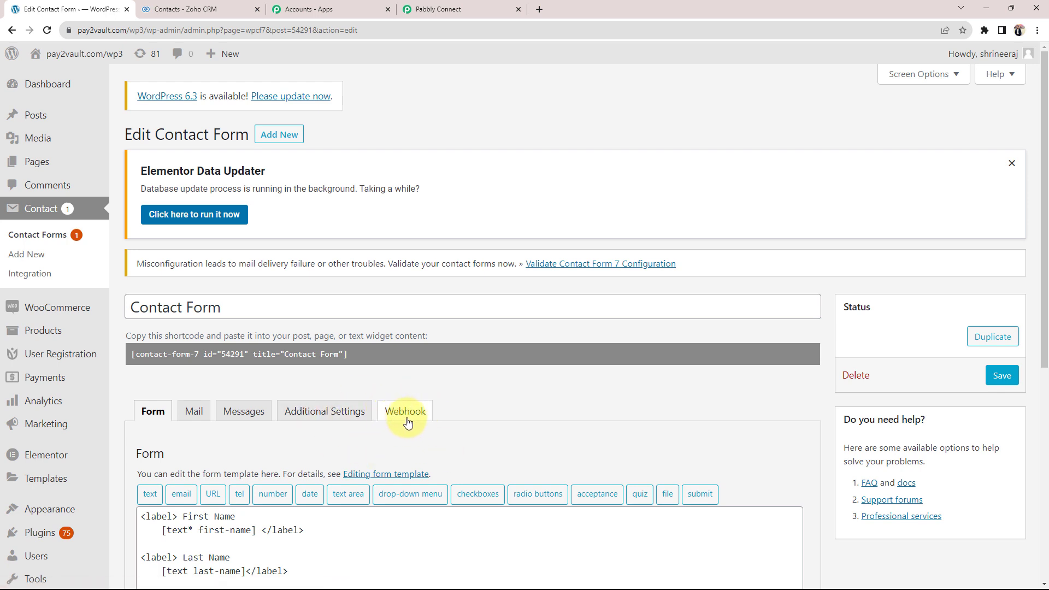
left_click(404, 417)
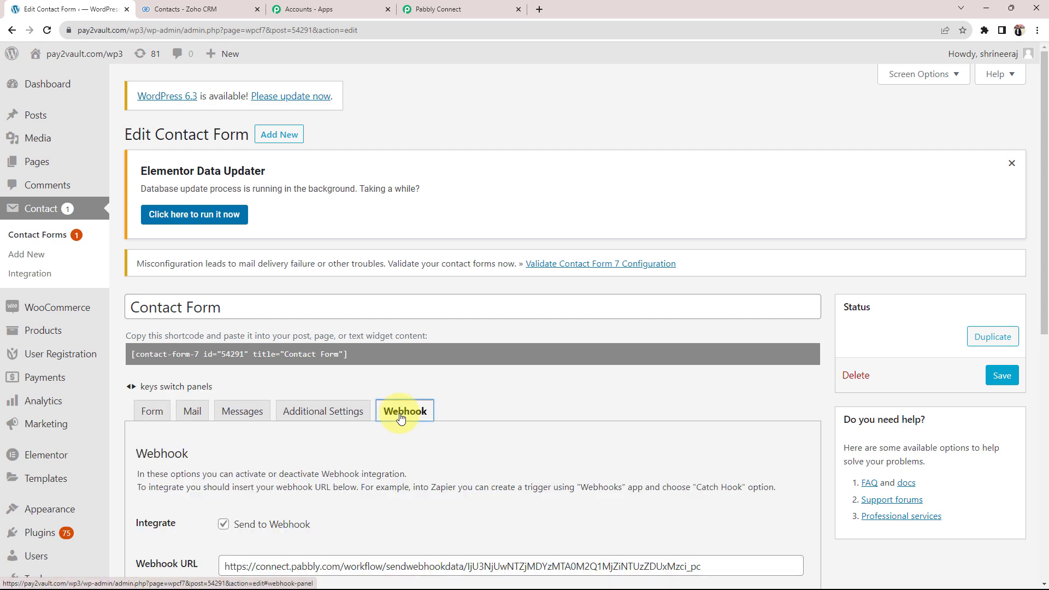
scroll(400, 418, "down", 3)
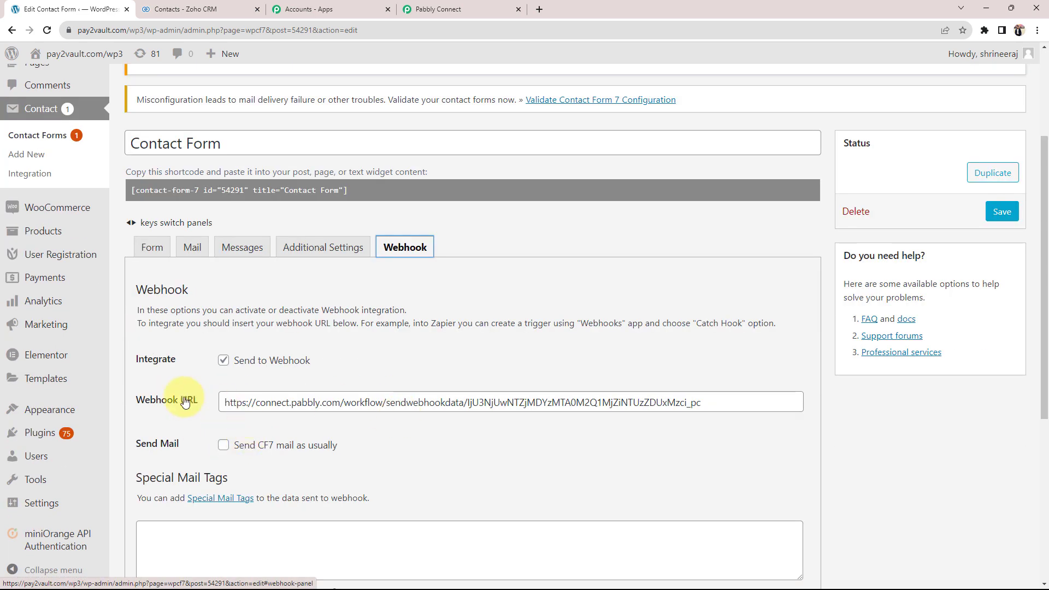
Replace the form's existing webhook URL with the one copied from the Contact Form 7 trigger in Pabbly Connect.
left_click_drag(136, 401, 880, 396)
left_click(201, 381)
key("BackSpace")
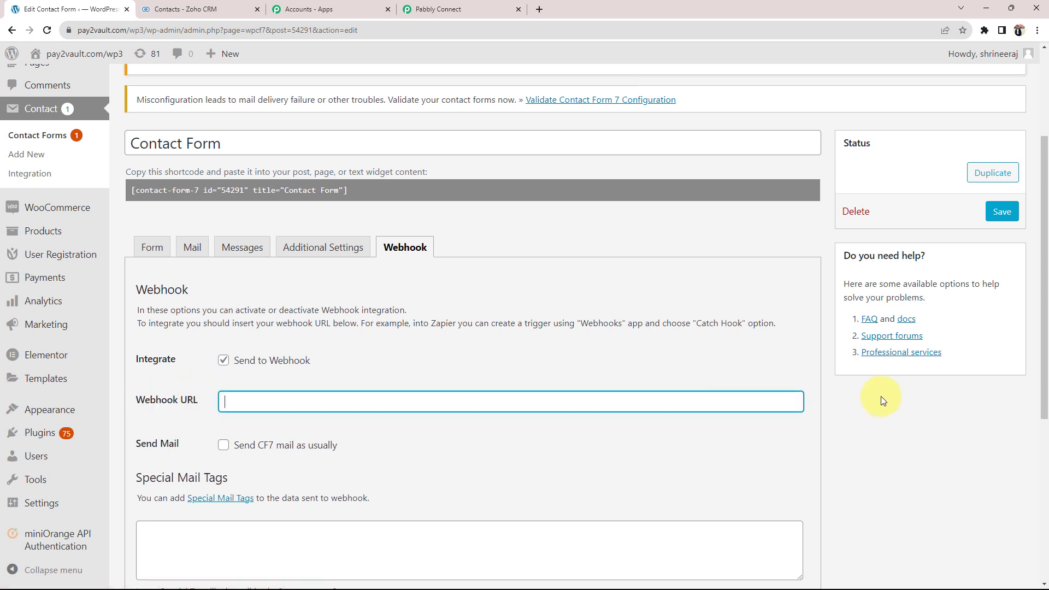
left_click(459, 9)
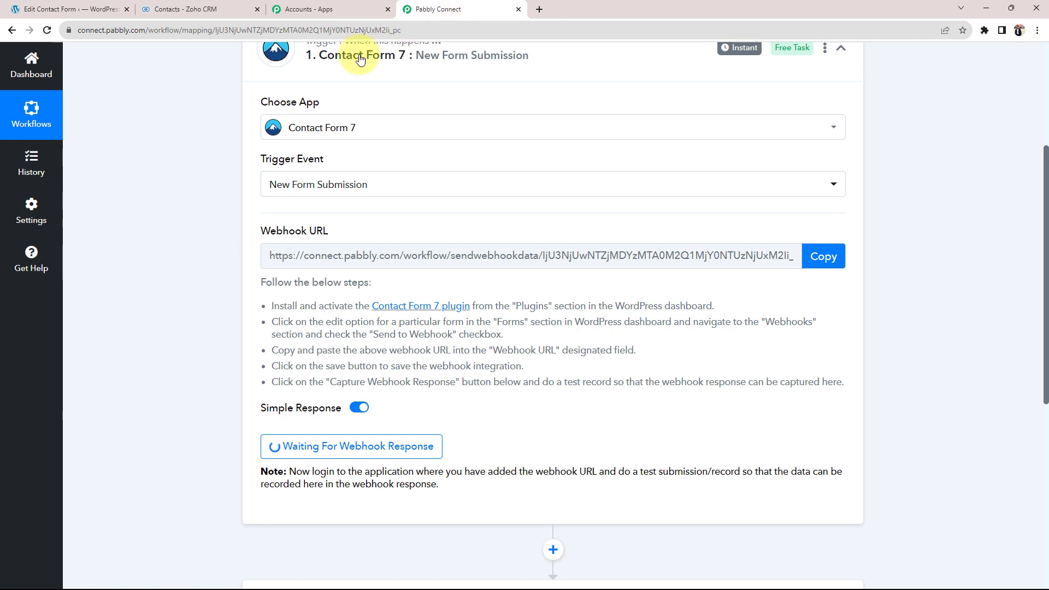
left_click(832, 258)
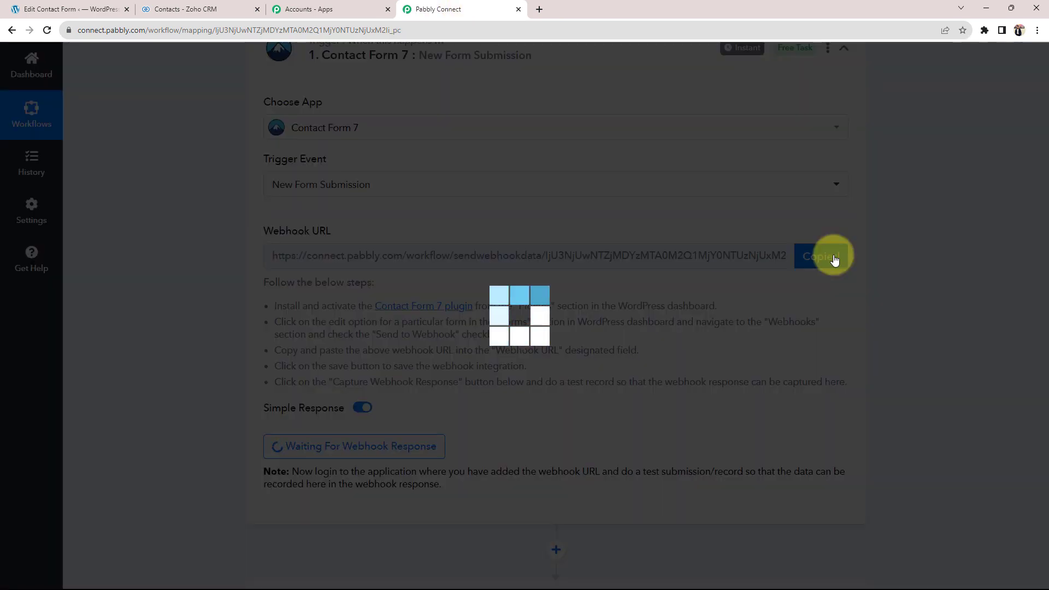
left_click(71, 9)
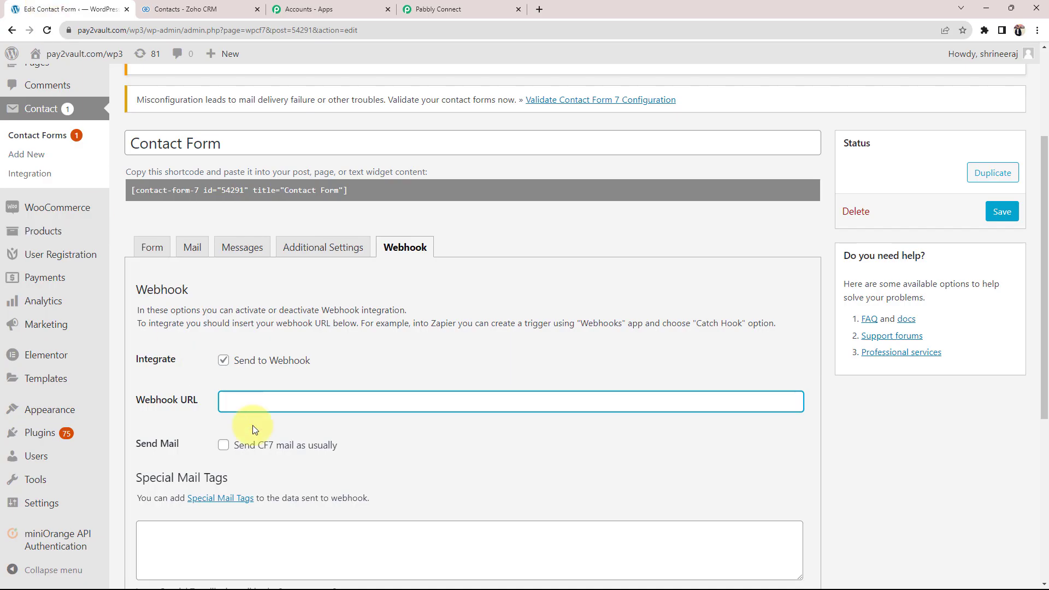
key("ctrl+v")
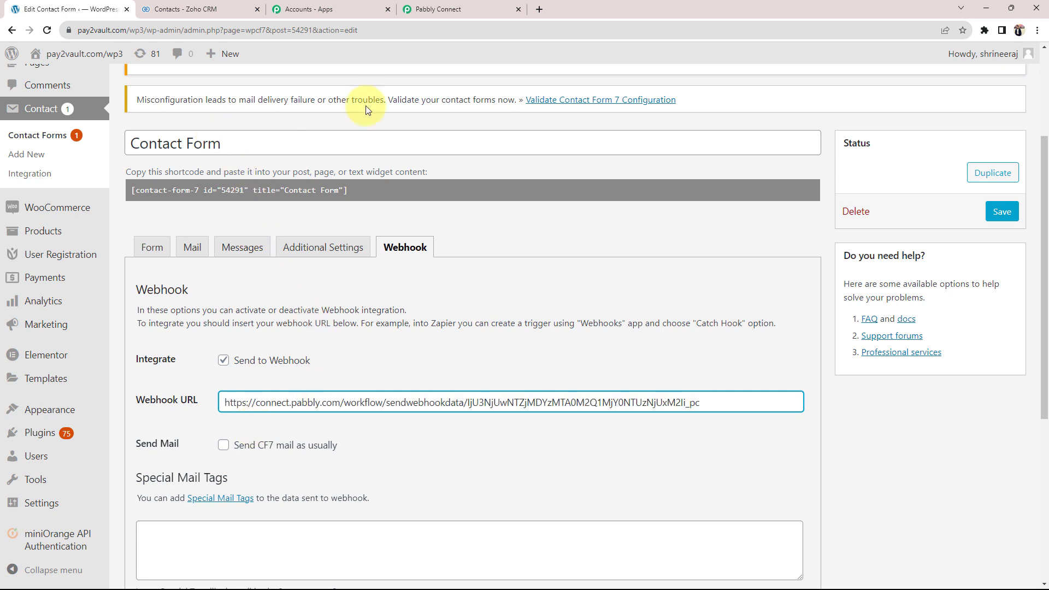
Read the Pabbly Connect trigger's note about making a test submission, and save the contact form in WordPress.
left_click(454, 9)
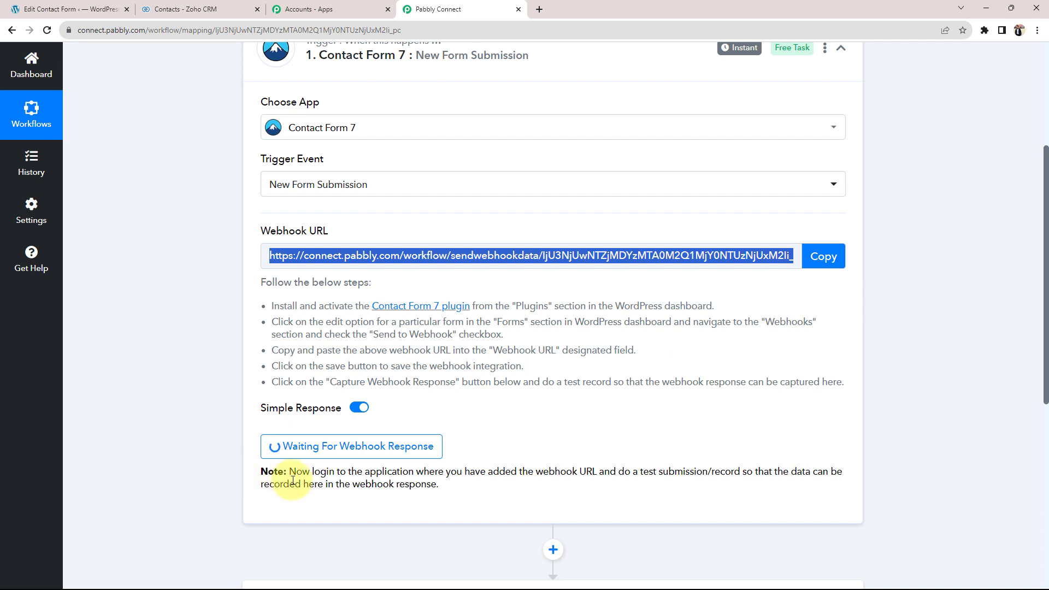
left_click_drag(290, 472, 772, 474)
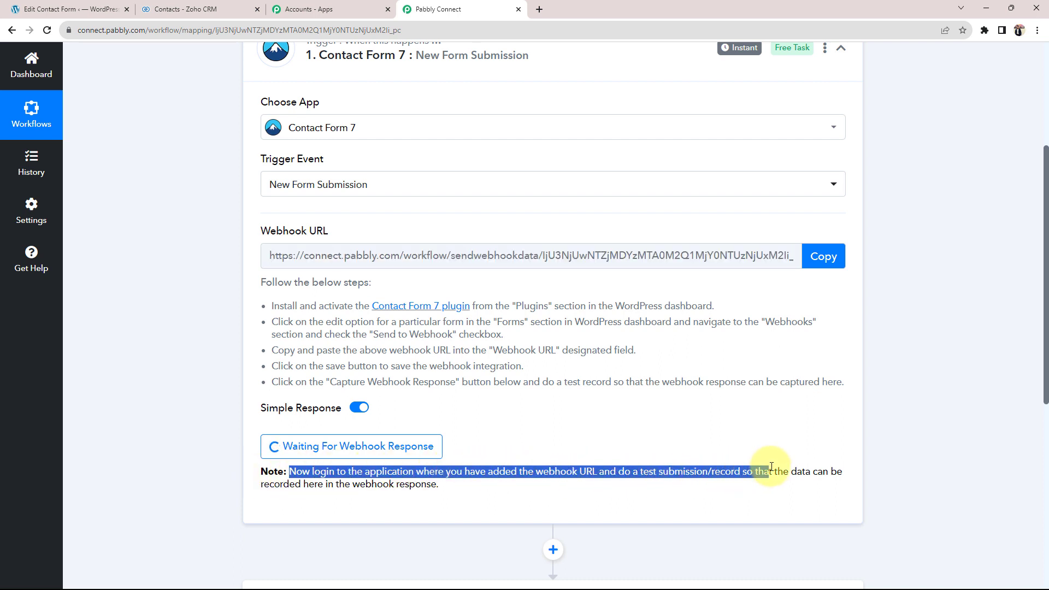
left_click(666, 437)
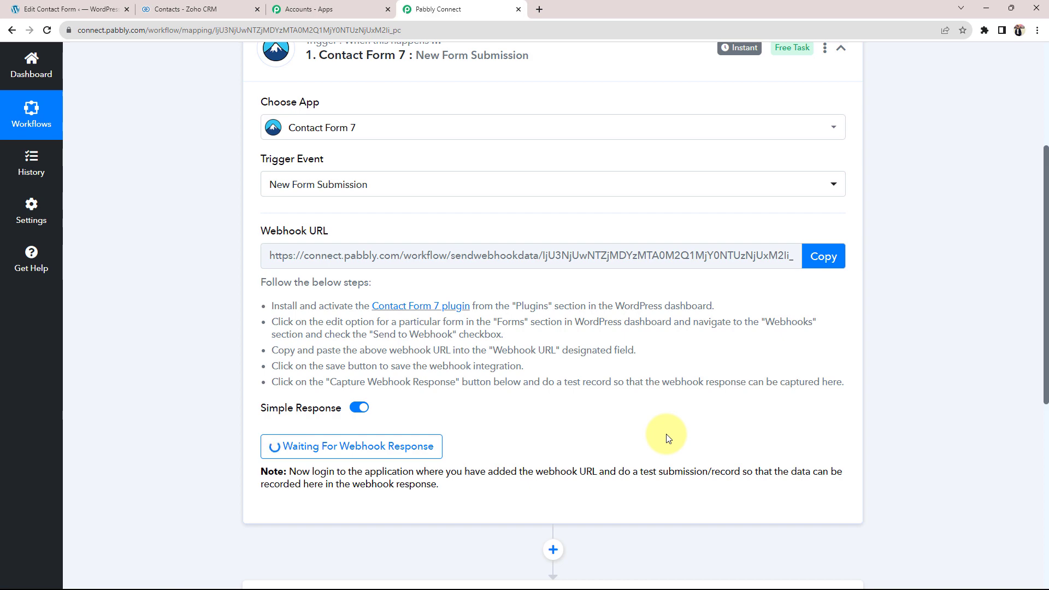
left_click(97, 4)
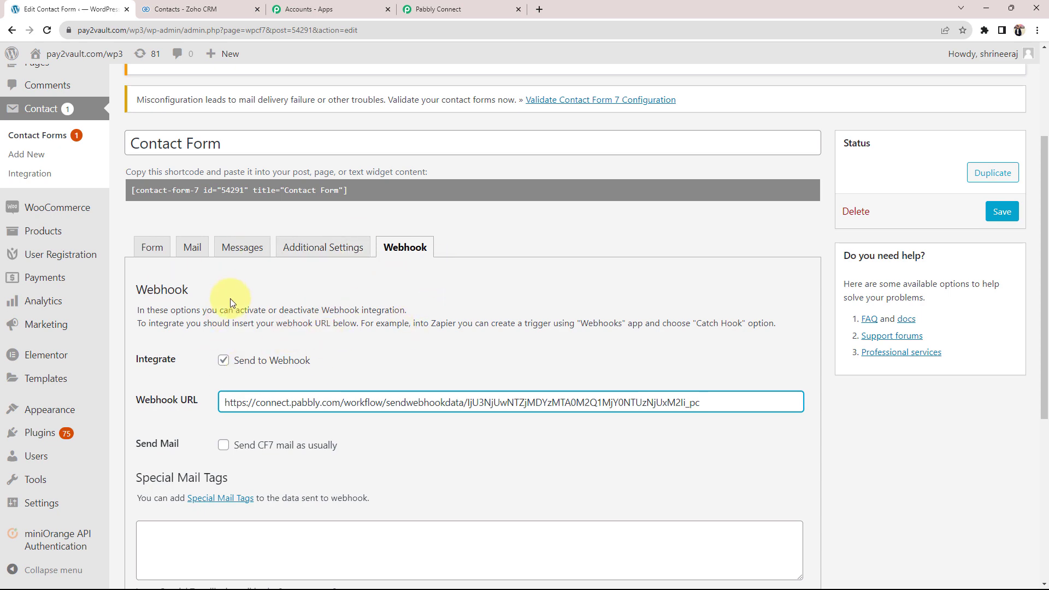
left_click(426, 8)
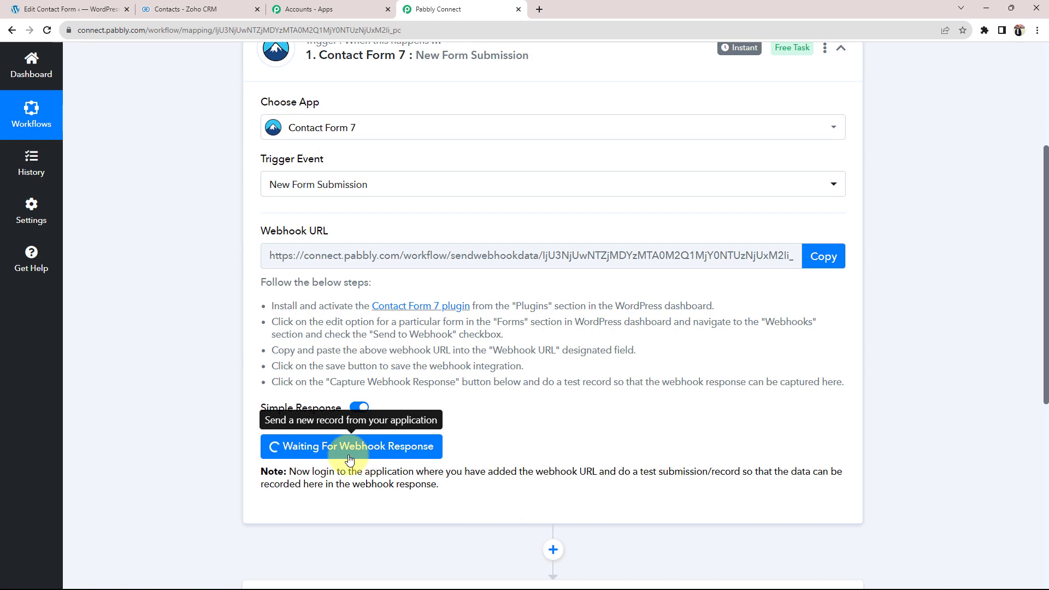
left_click(60, 9)
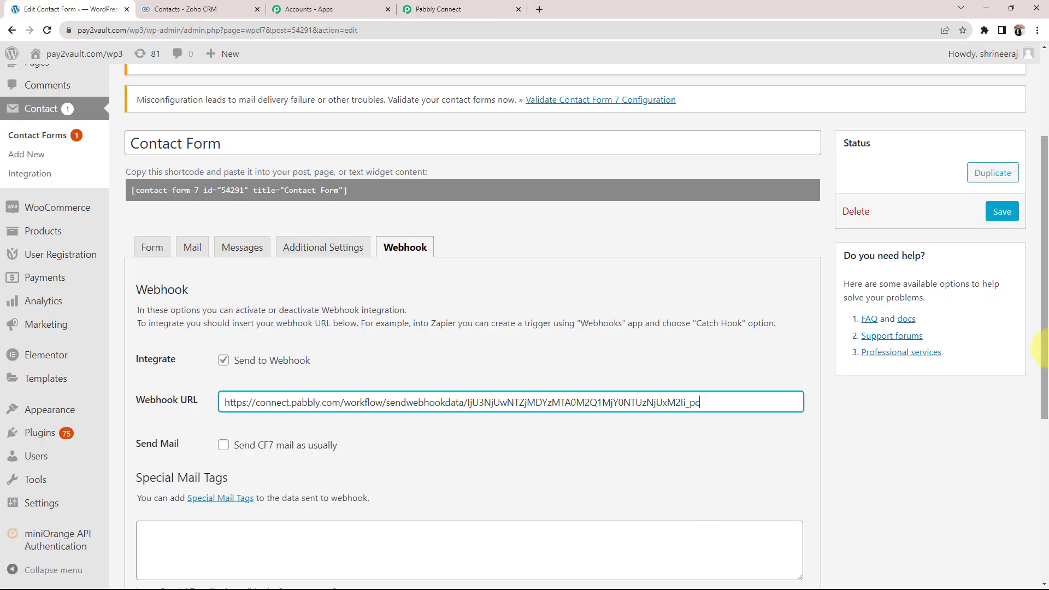
left_click(1001, 212)
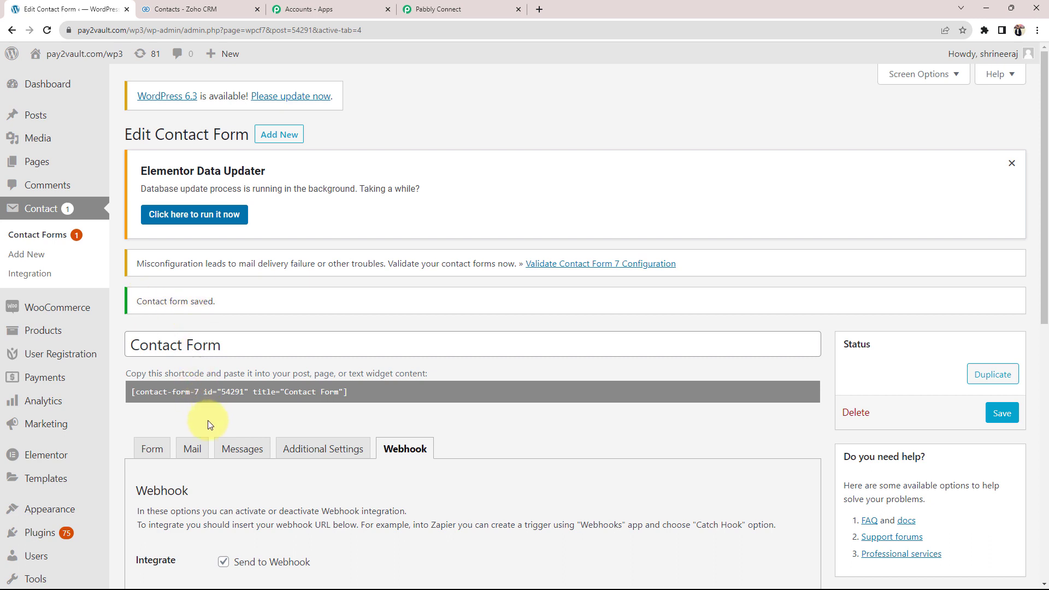
Copy the contact form's shortcode and add a new WordPress page titled "Contact Form 12345".
left_click(135, 391)
right_click(146, 389)
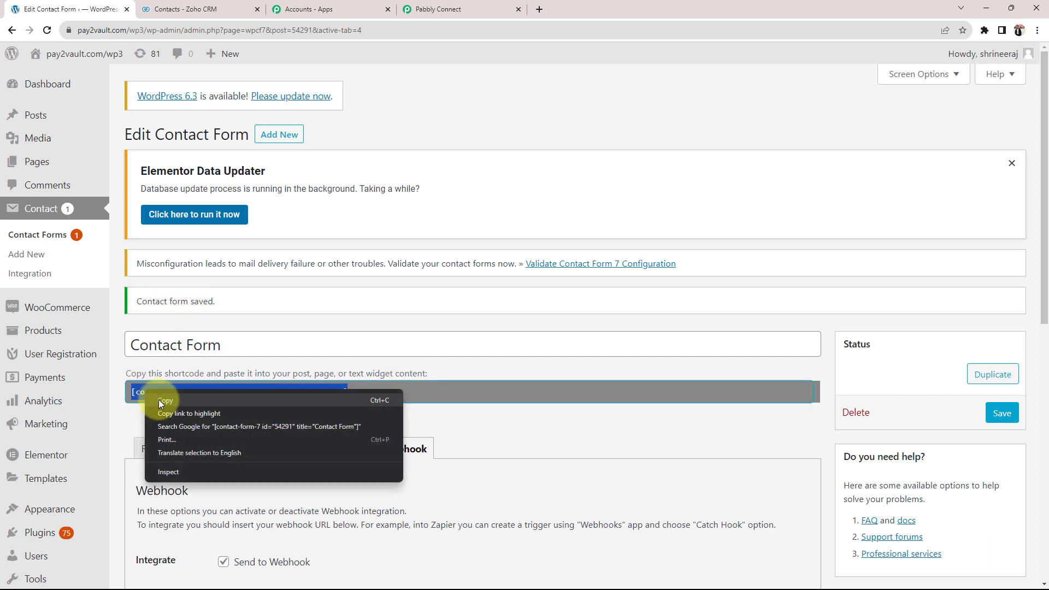
left_click(158, 399)
mouse_move(35, 162)
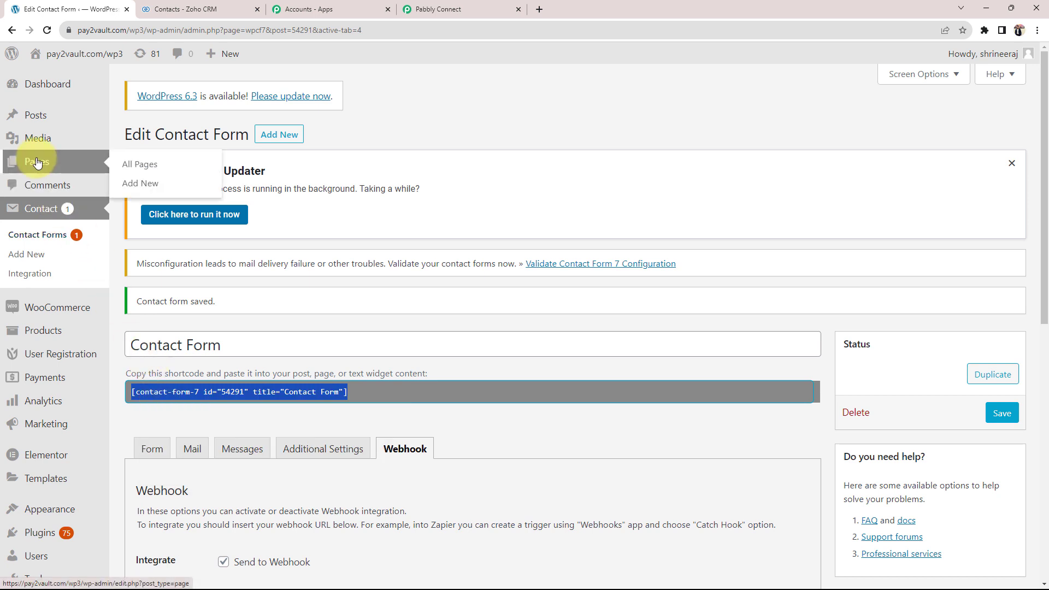
left_click(142, 182)
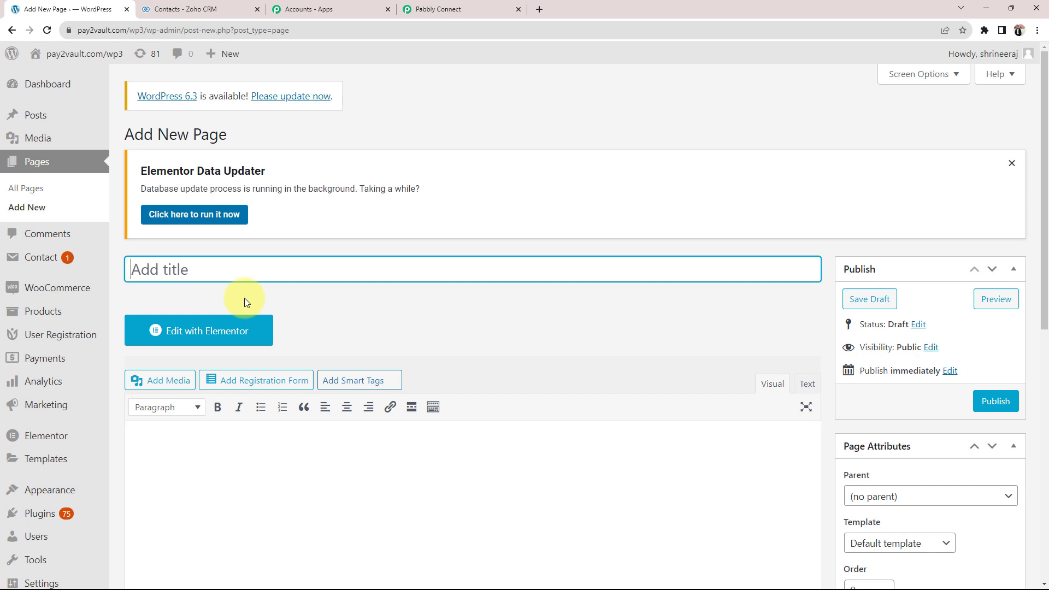
type("Contact Form 12345")
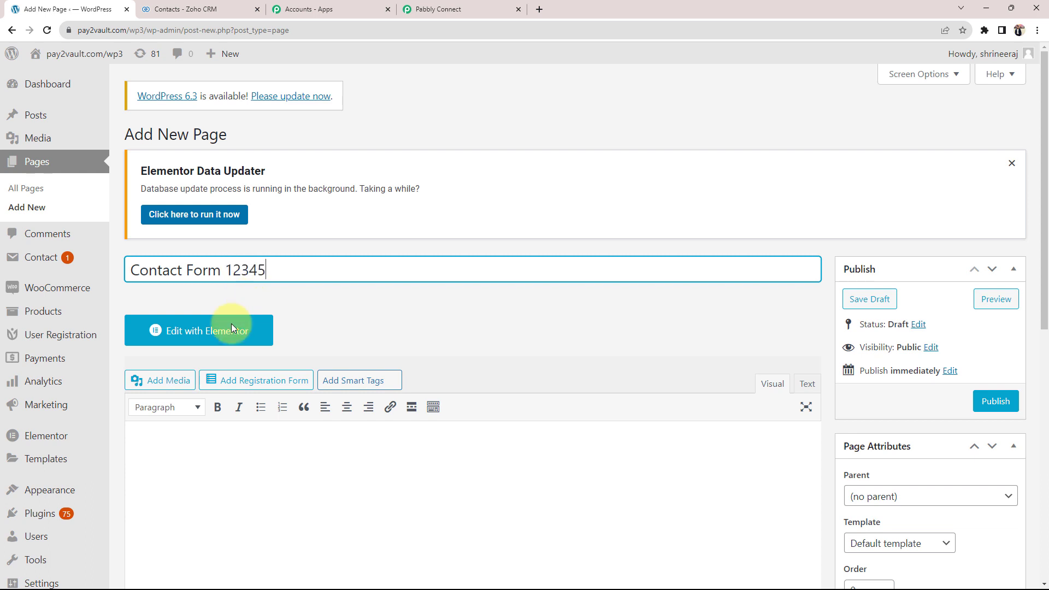
Publish the page with the copied form shortcode as its content, and open its permalink in a new browser tab.
left_click(185, 443)
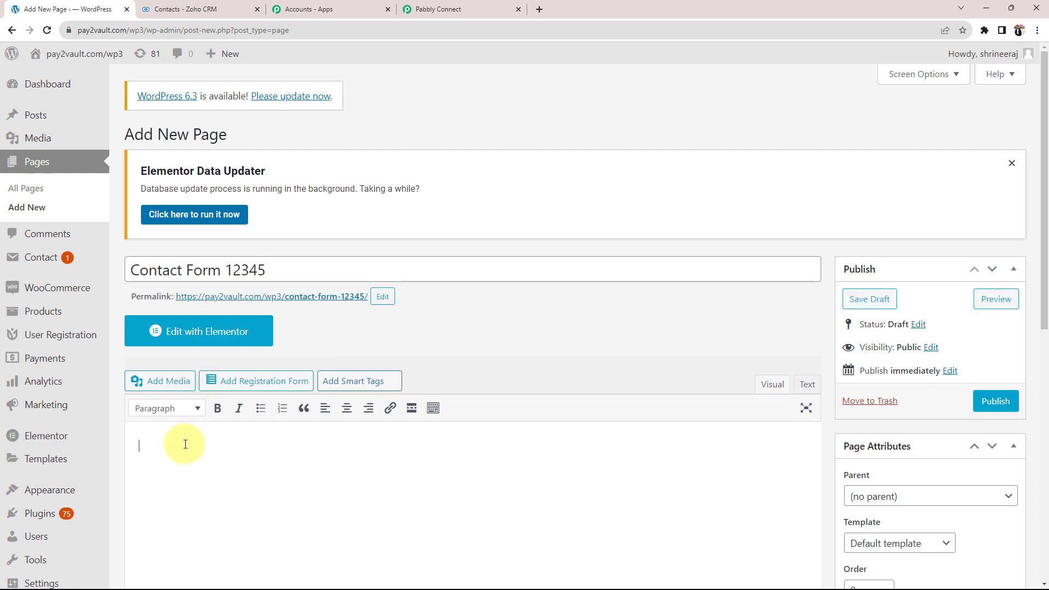
key("ctrl+v")
left_click(996, 401)
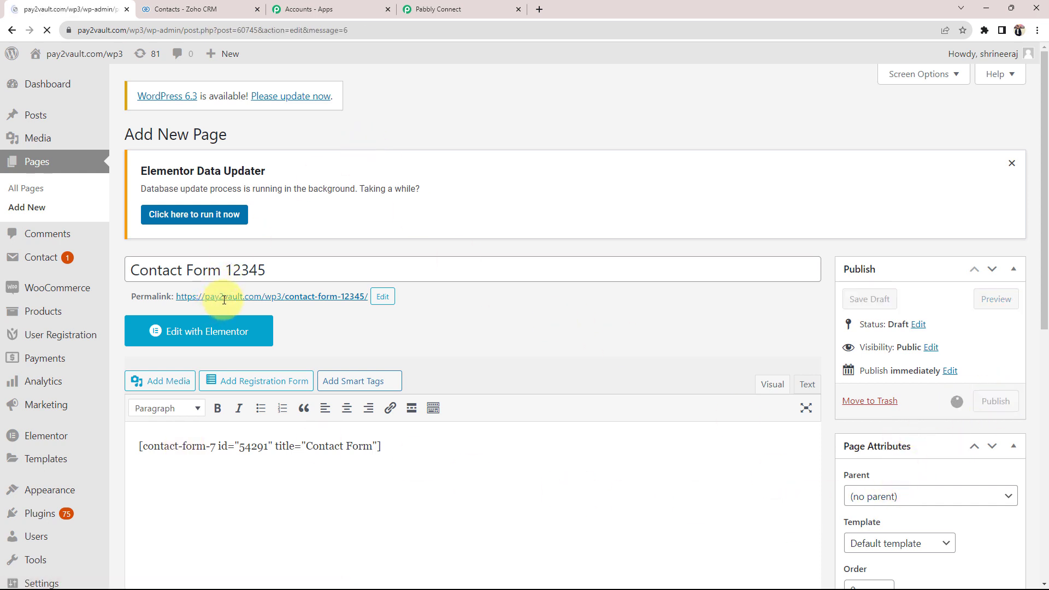
right_click(229, 335)
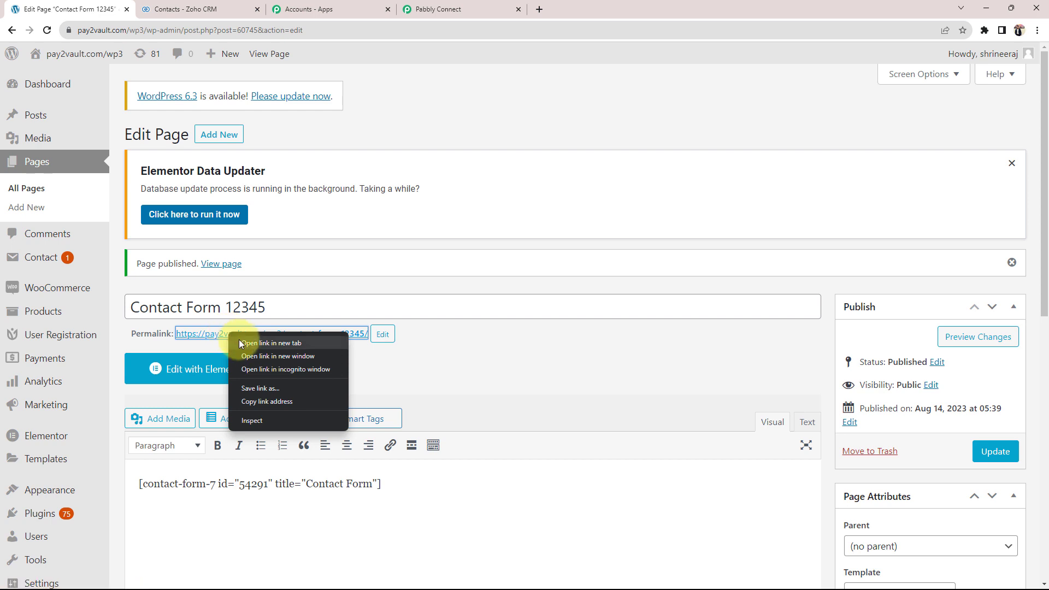
left_click(240, 341)
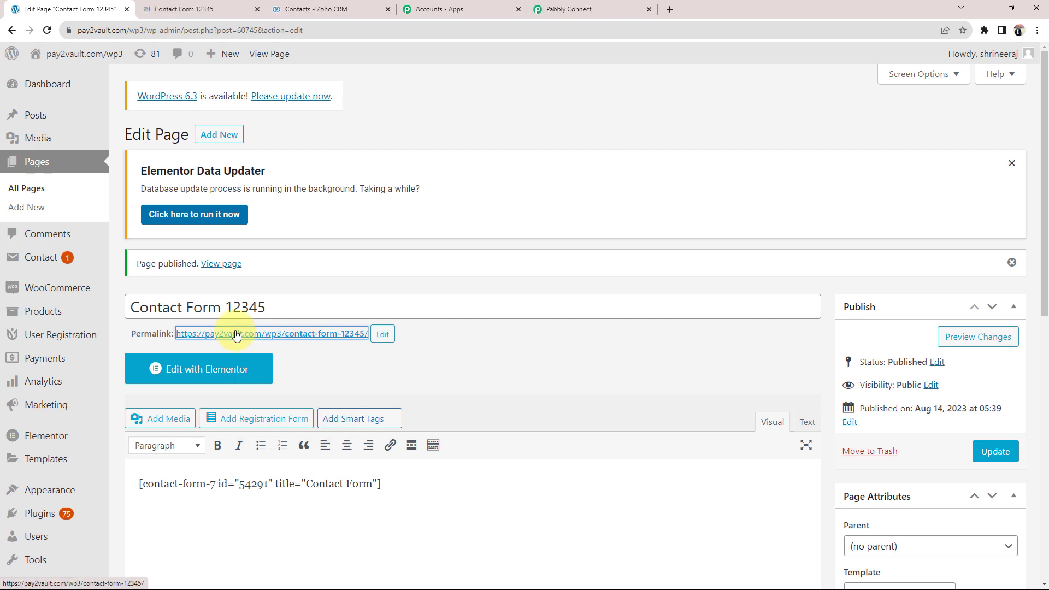
Fill in the published Contact Form 12345 page with the saved test user's name, phone number and email, and submit the form.
left_click(204, 9)
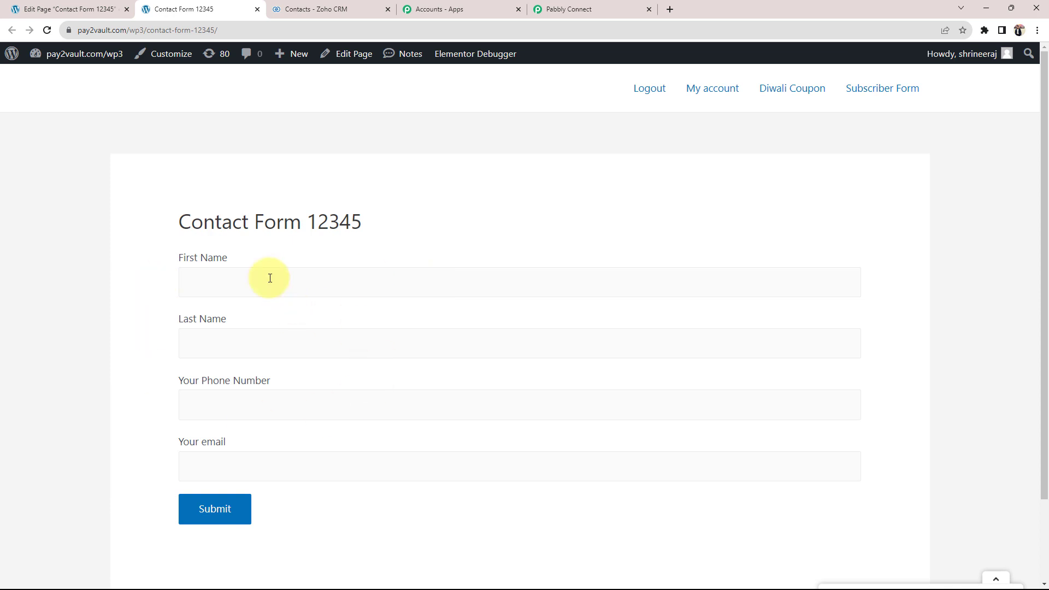
left_click(596, 8)
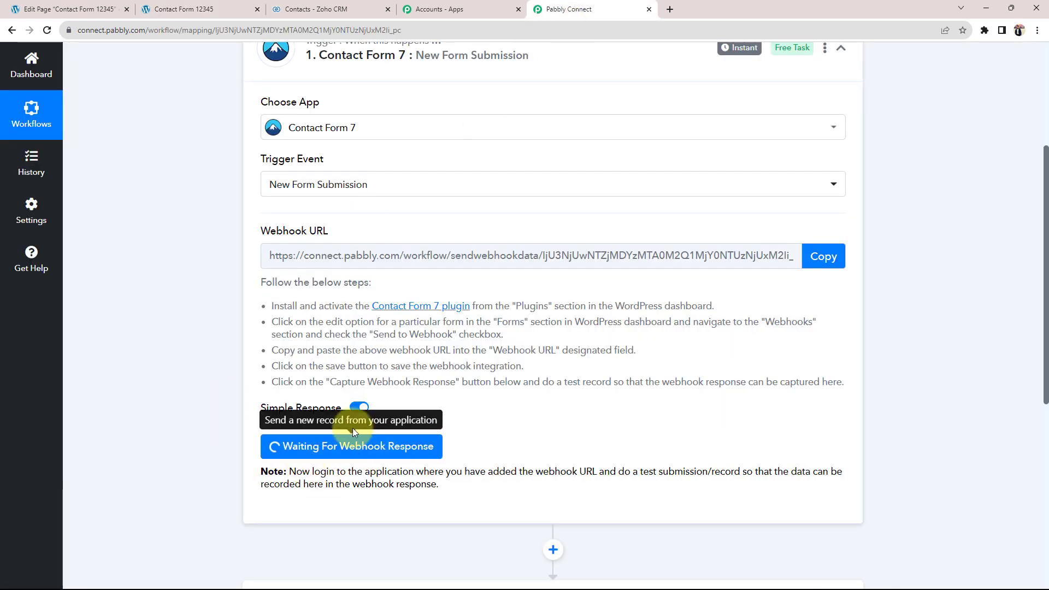
left_click(164, 10)
left_click(213, 281)
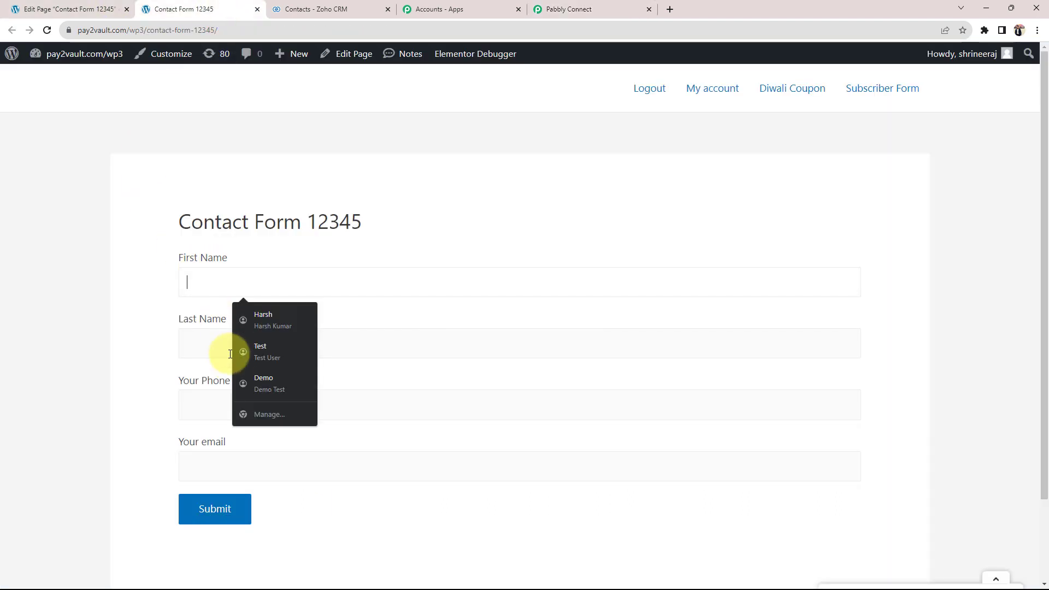
left_click(265, 353)
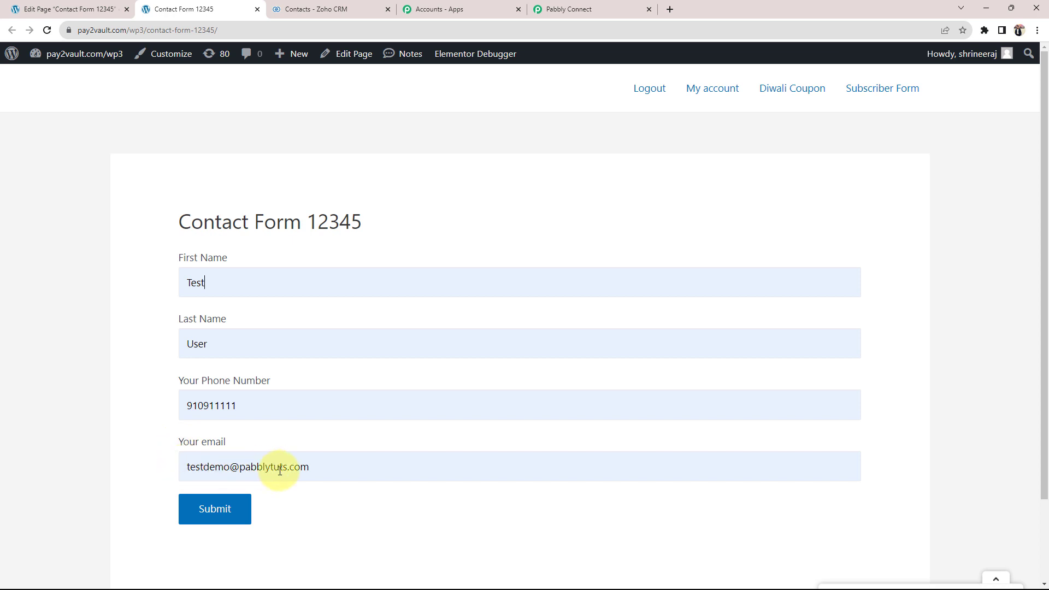
left_click(213, 516)
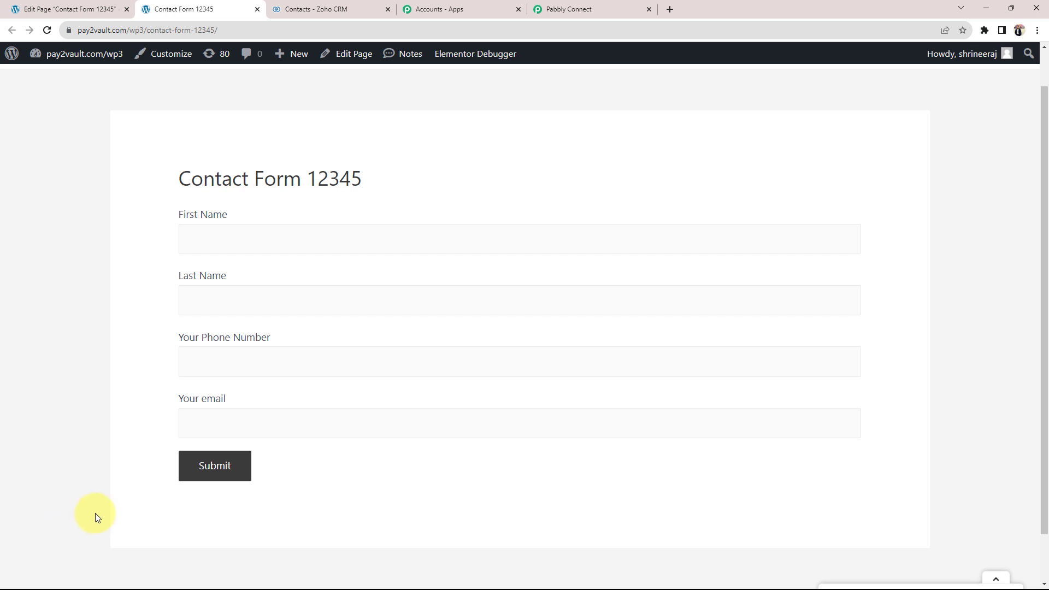
scroll(295, 402, "up", 1)
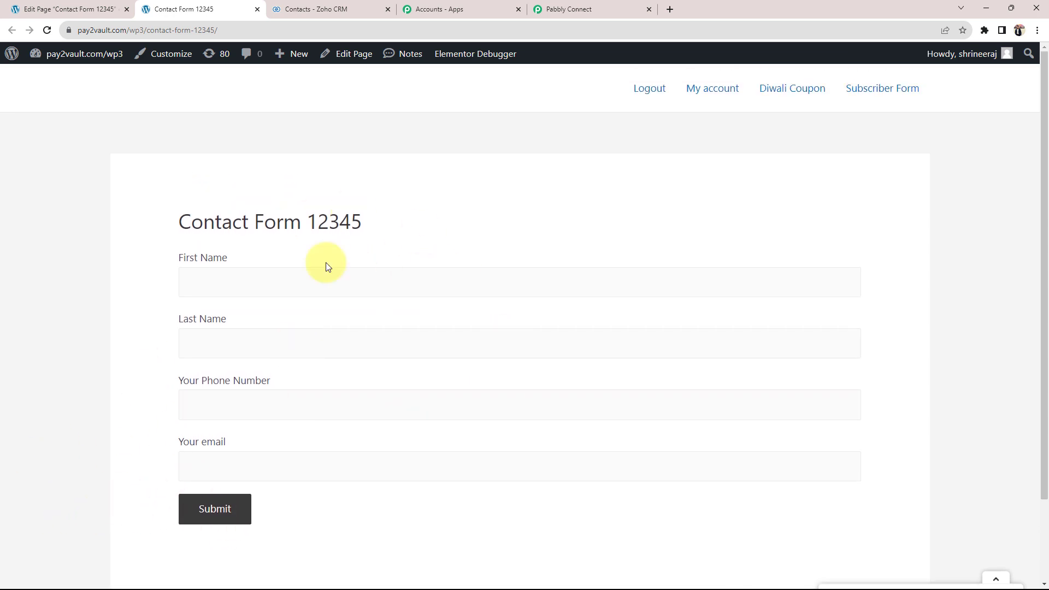
Return to Pabbly Connect and check the email, last name, first name and phone values in the Contact Form 7 trigger's received response.
left_click(565, 9)
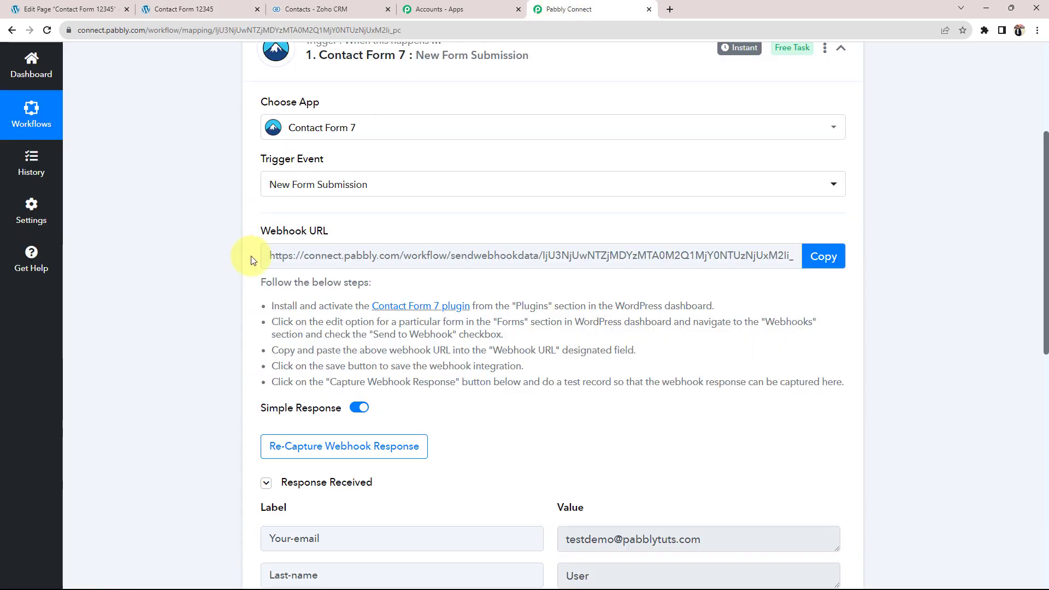
scroll(251, 260, "down", 2)
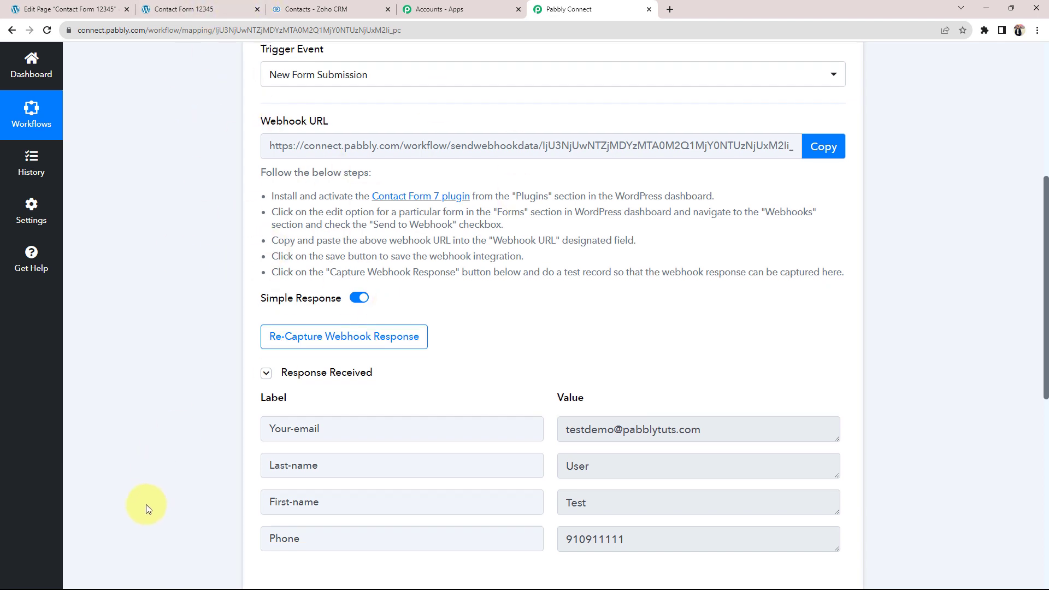
scroll(247, 466, "down", 1)
left_click_drag(759, 449, 468, 452)
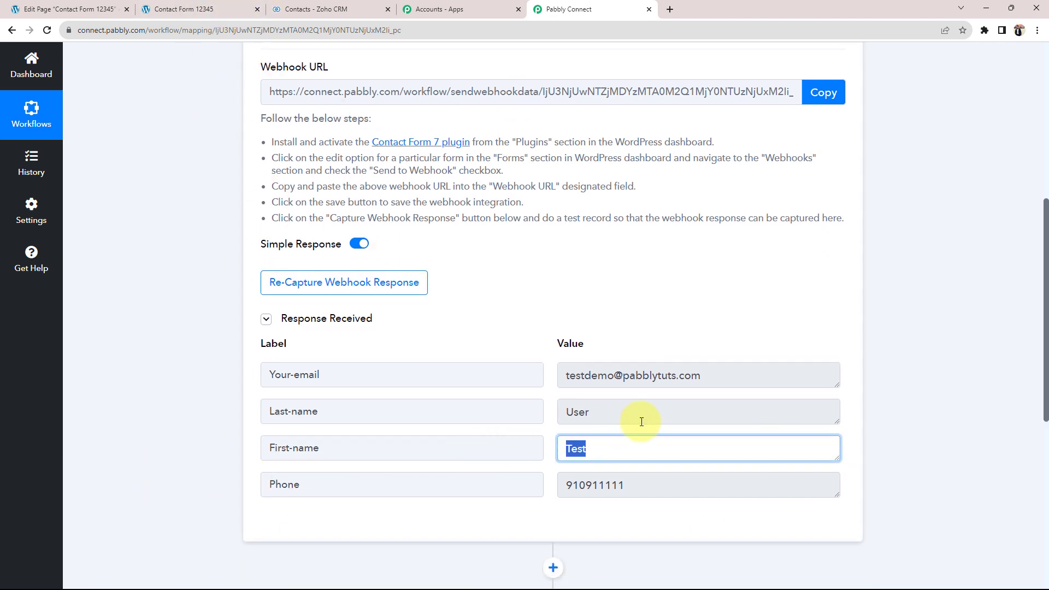
left_click_drag(647, 417, 505, 414)
left_click_drag(724, 373, 499, 375)
left_click_drag(648, 487, 519, 494)
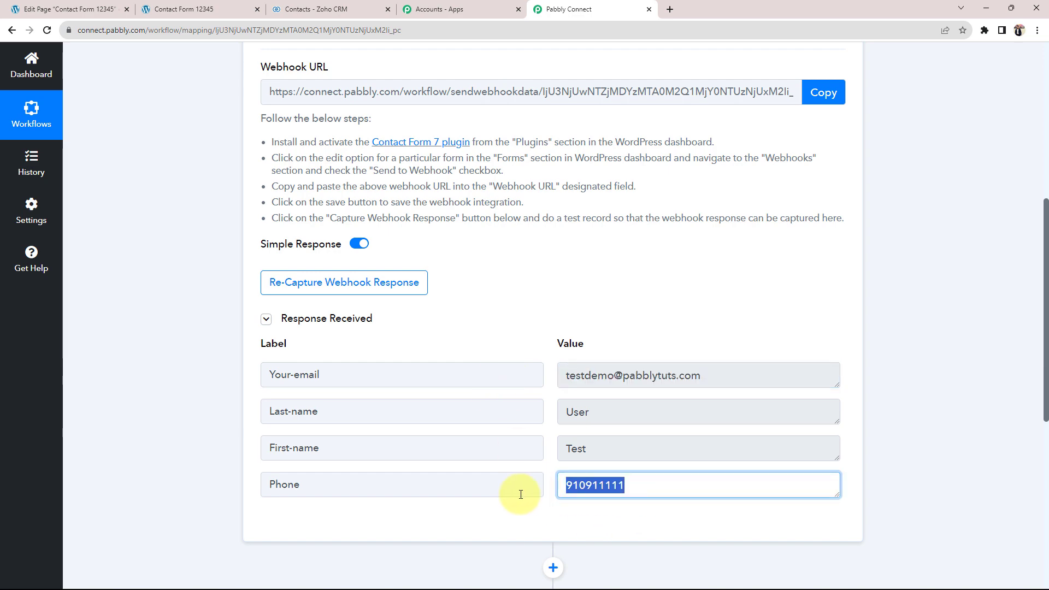
left_click(176, 480)
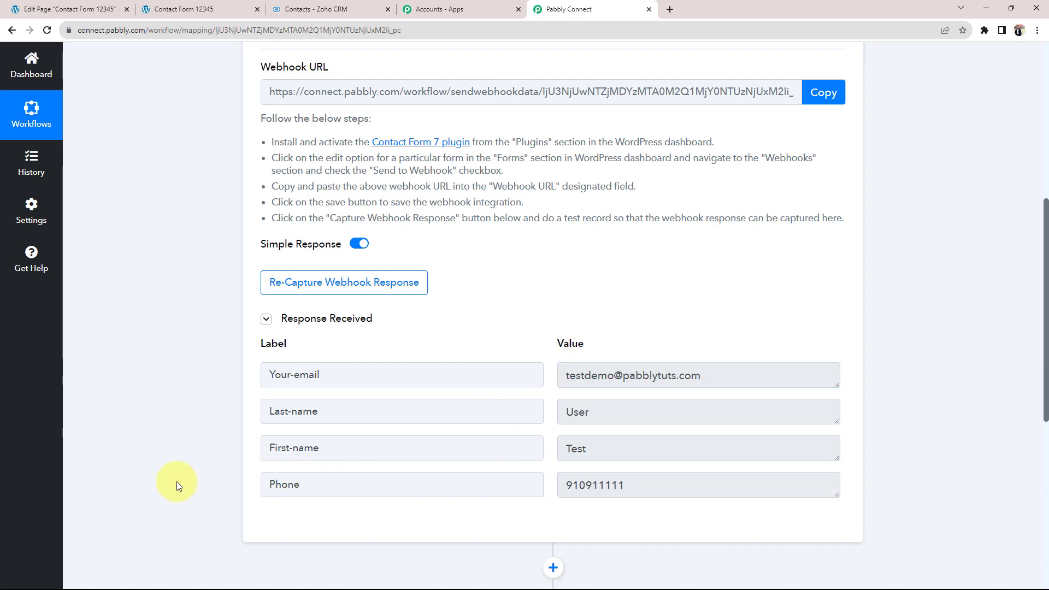
scroll(176, 481, "up", 7)
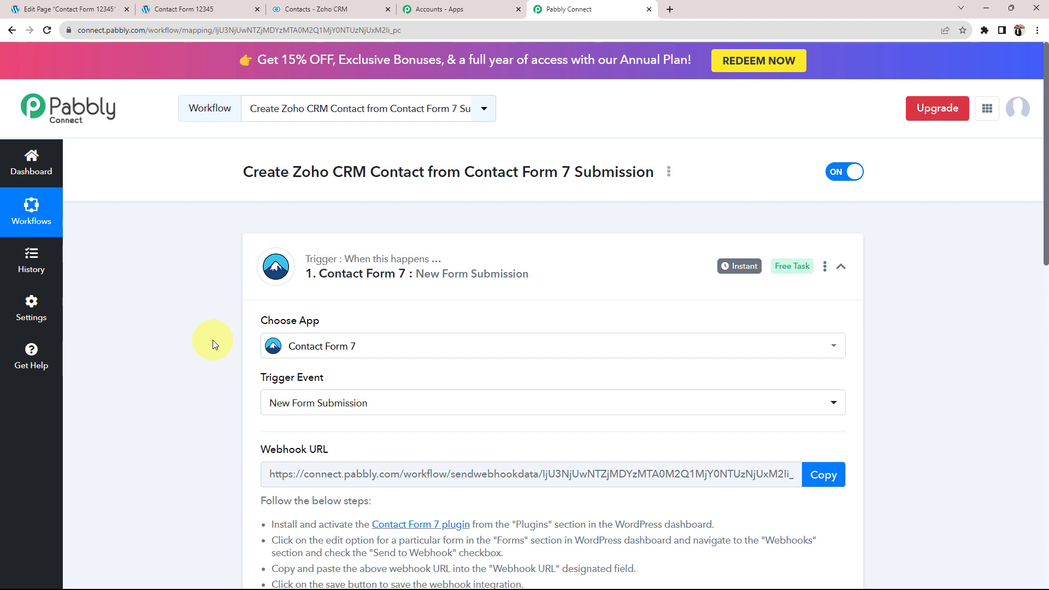
scroll(213, 341, "down", 9)
left_click(721, 268)
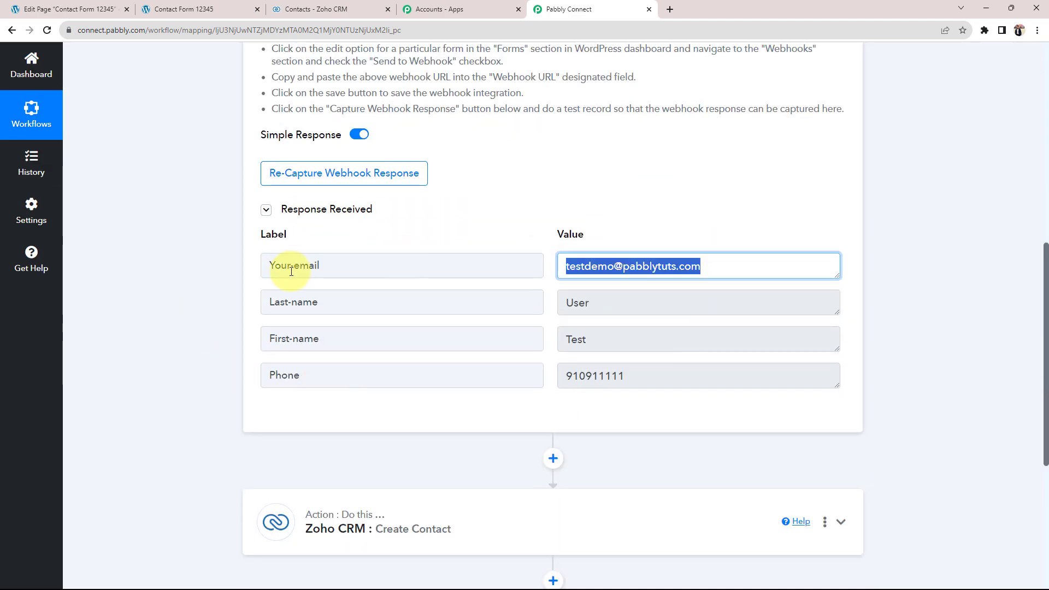
left_click(229, 309)
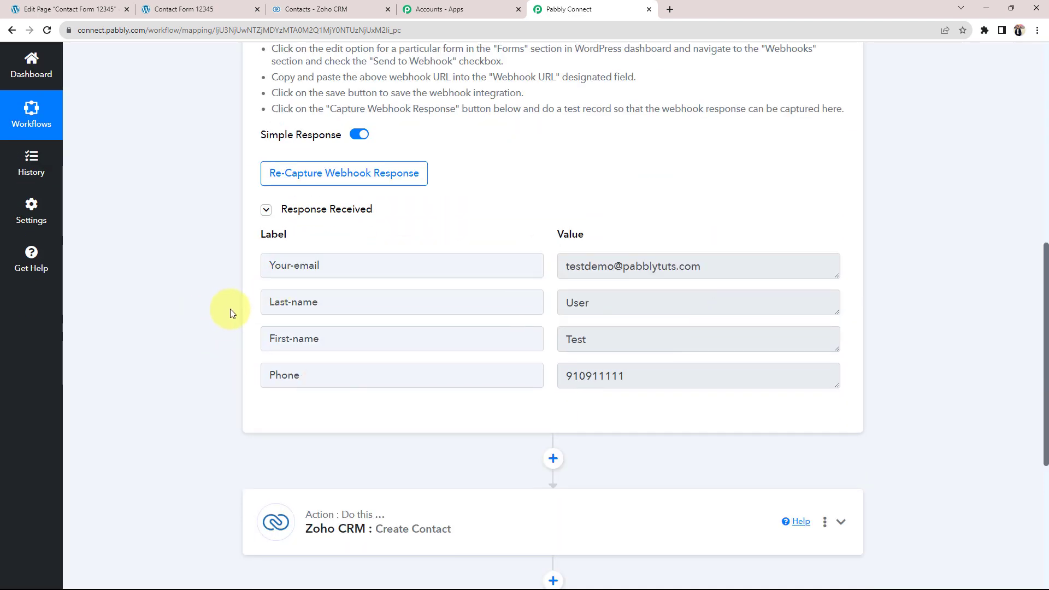
Expand the Zoho CRM Create Contact action and start adding a new Zoho CRM connection.
scroll(230, 309, "down", 4)
left_click(370, 309)
scroll(192, 372, "down", 1)
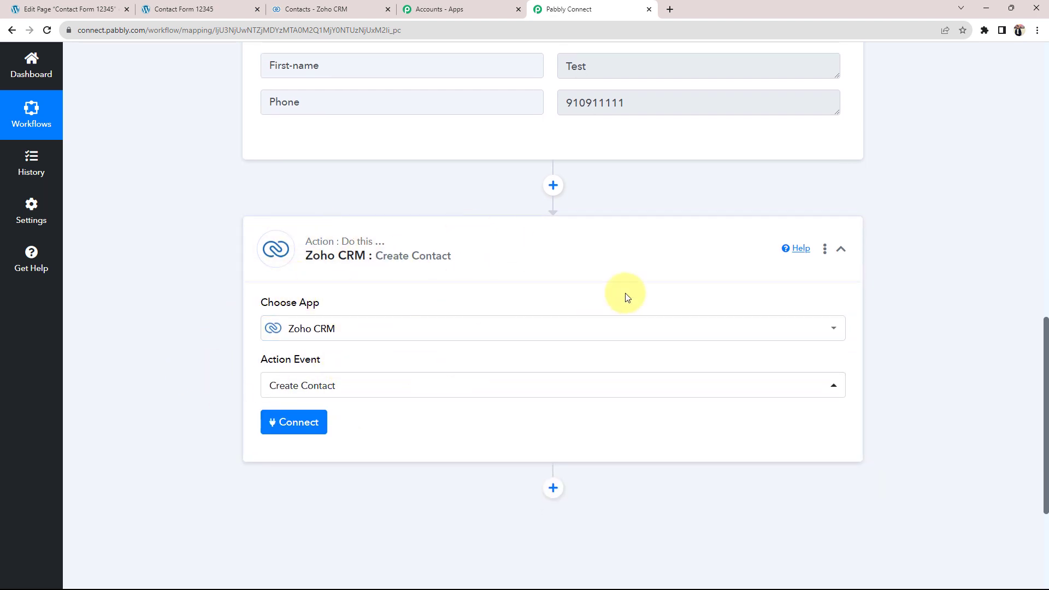
left_click(294, 424)
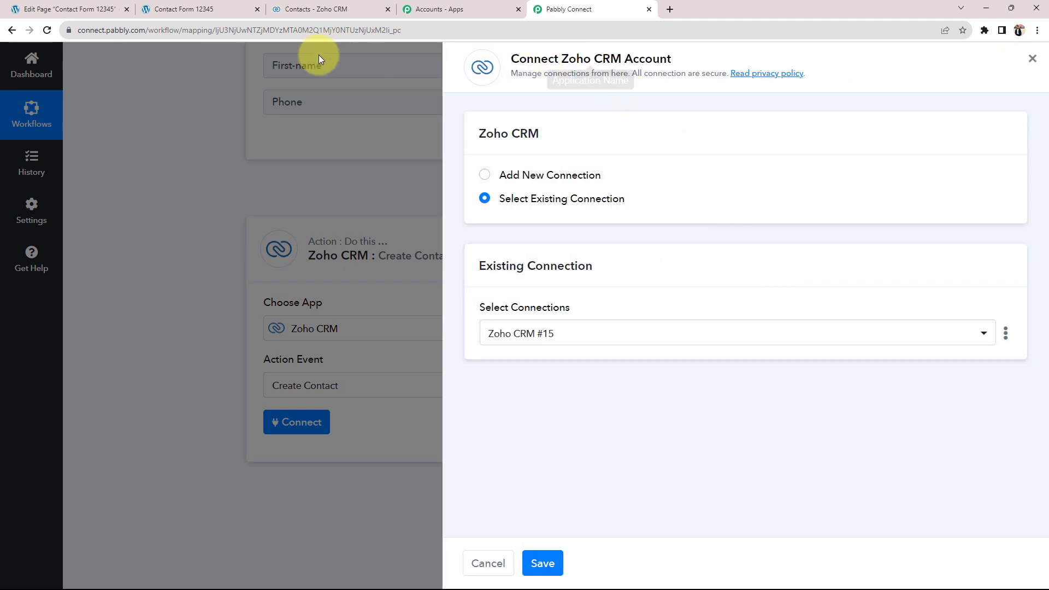
left_click(352, 8)
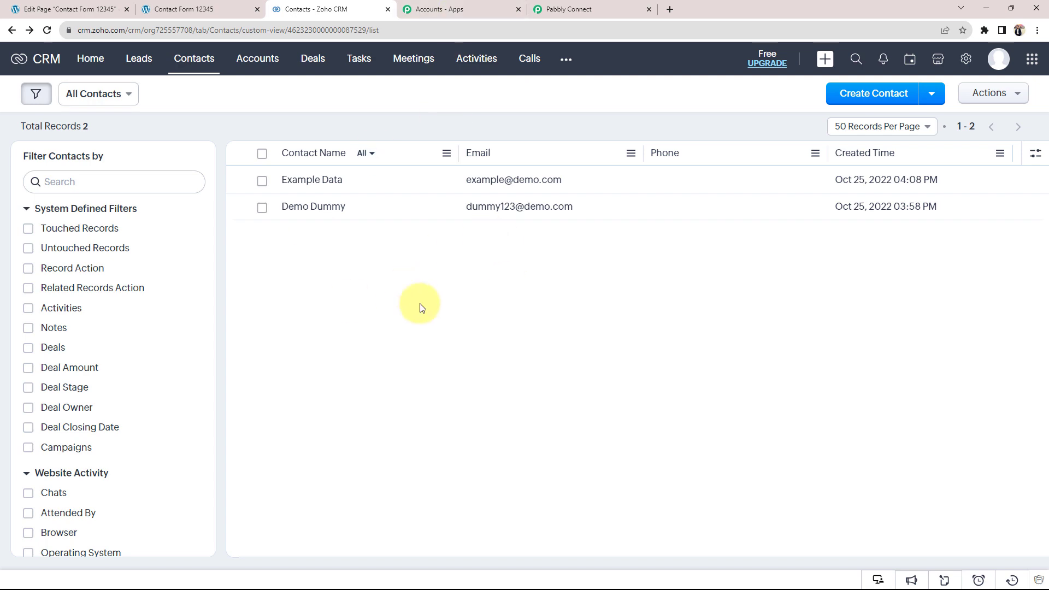
left_click(549, 10)
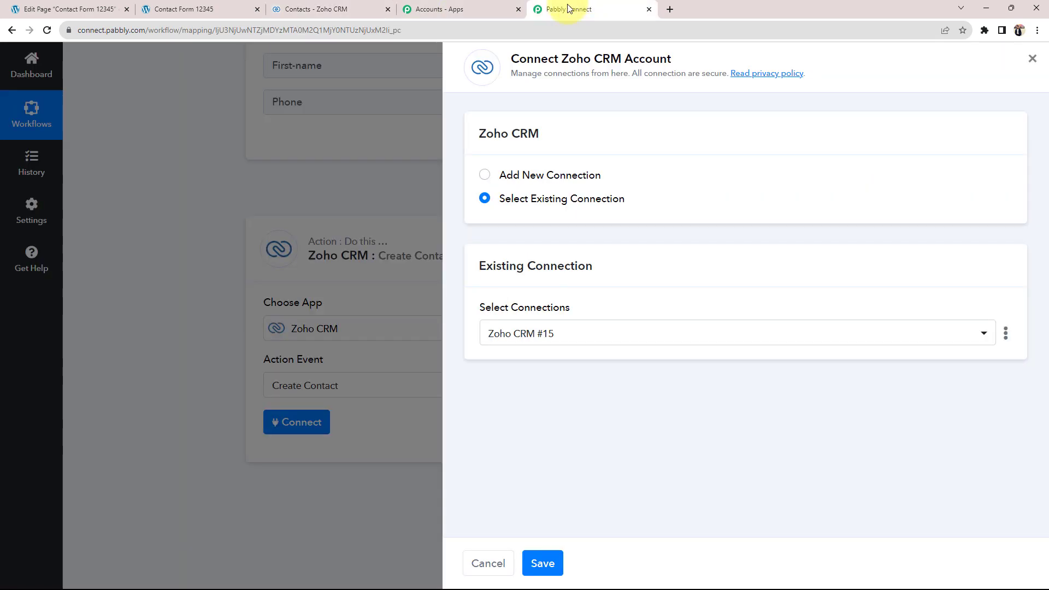
left_click(484, 174)
left_click(548, 323)
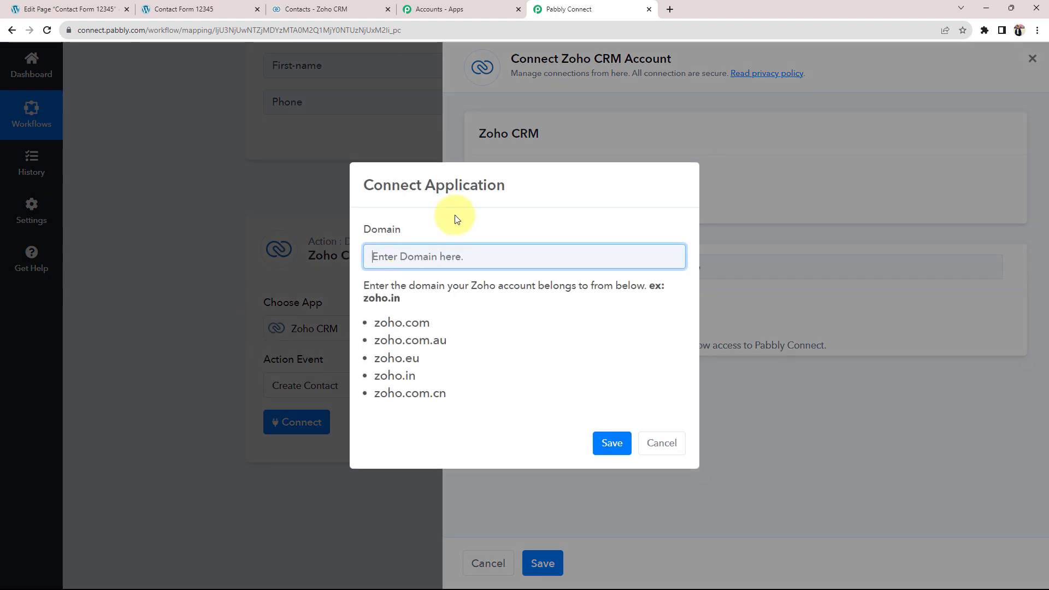
Check the domain in the Zoho CRM web address, and enter the matching zoho.com as the connection's domain.
left_click_drag(365, 225, 434, 229)
left_click(421, 236)
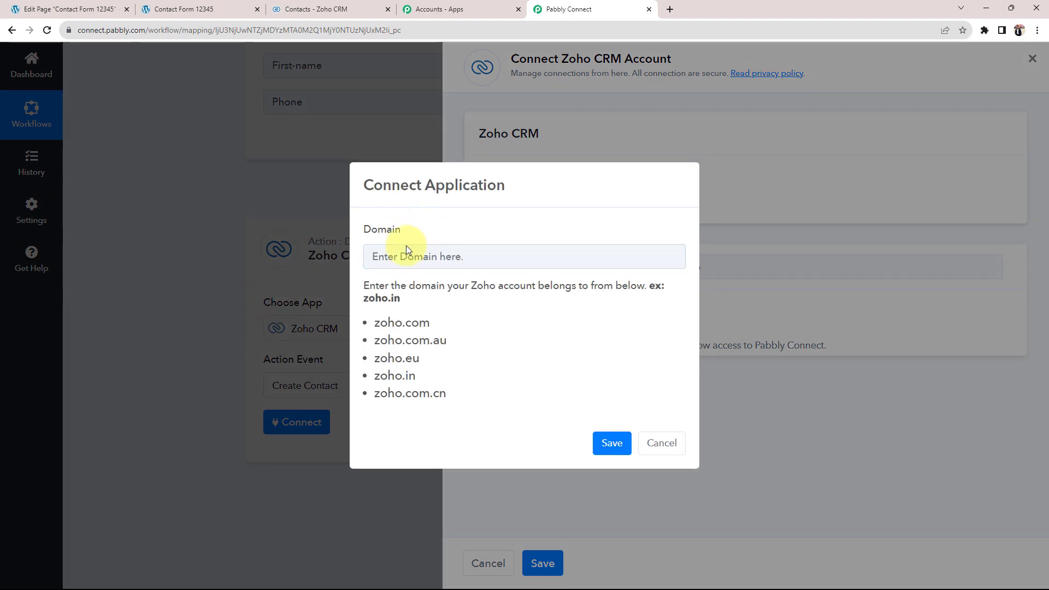
left_click(300, 10)
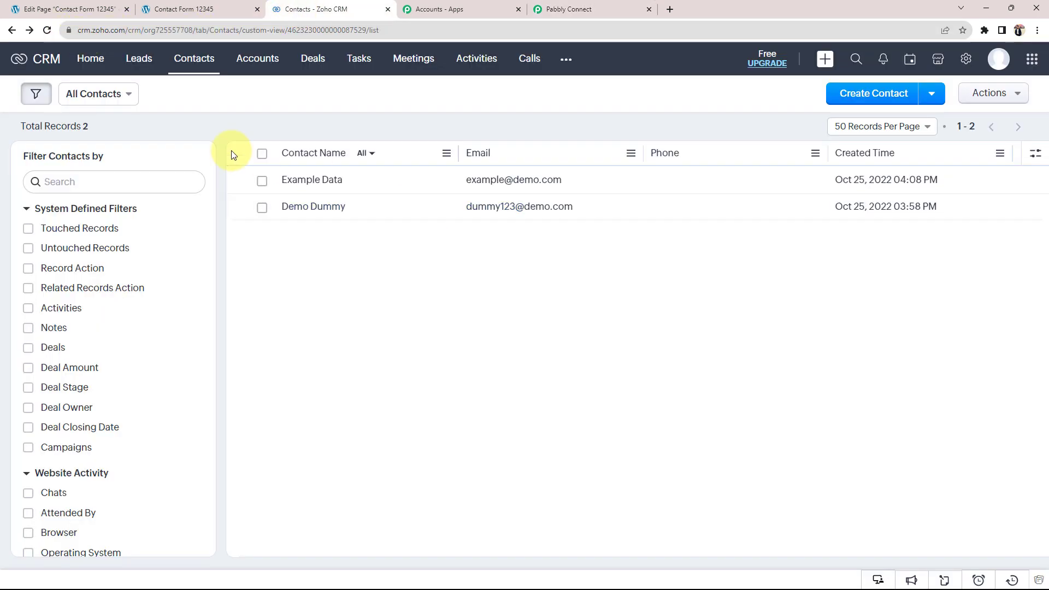
left_click(117, 30)
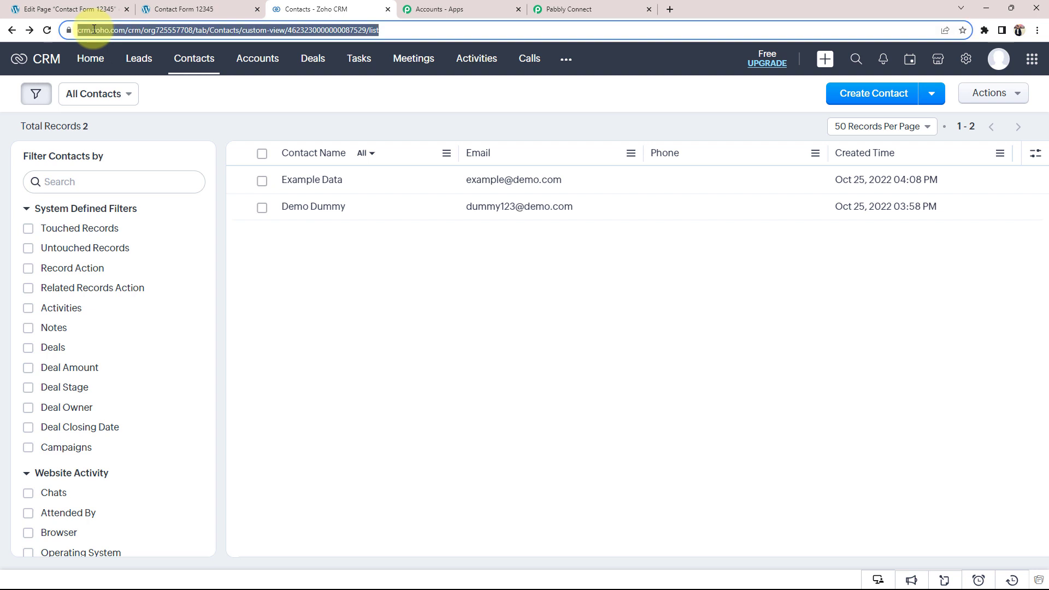
left_click(562, 7)
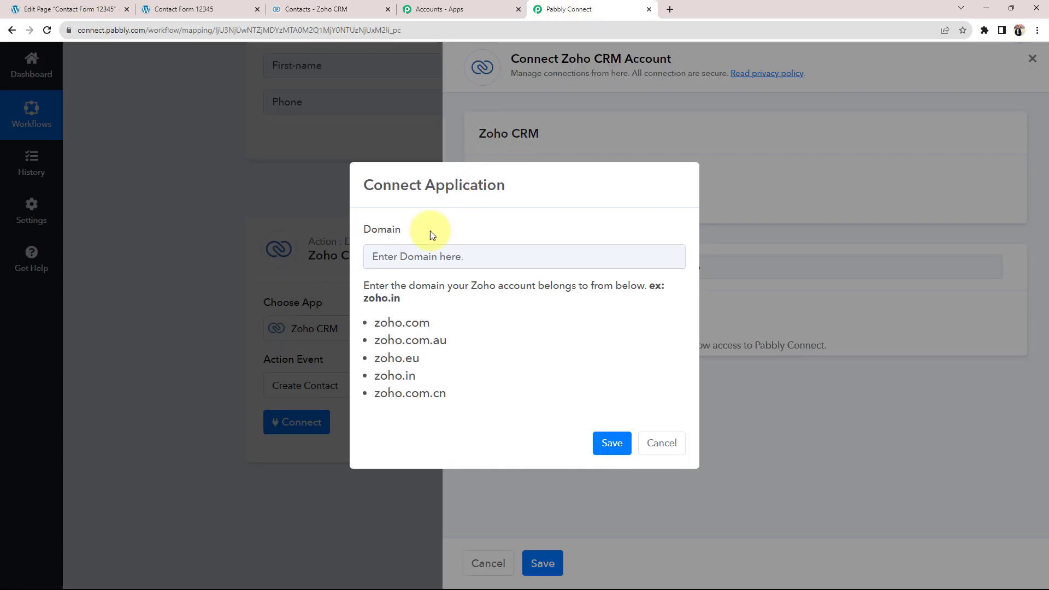
left_click_drag(376, 326, 452, 325)
key("ctrl+c")
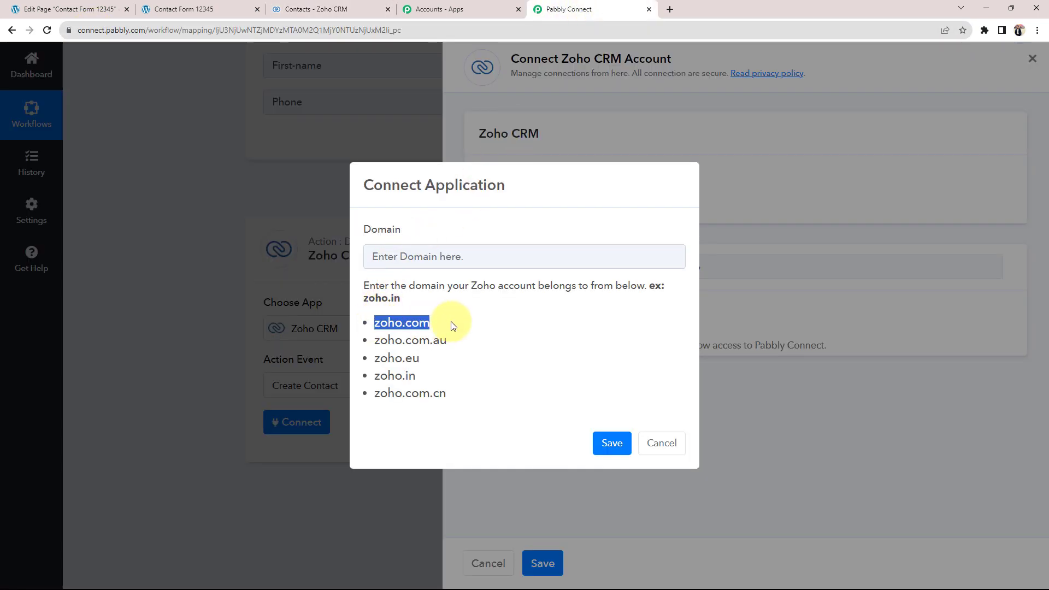
left_click(429, 254)
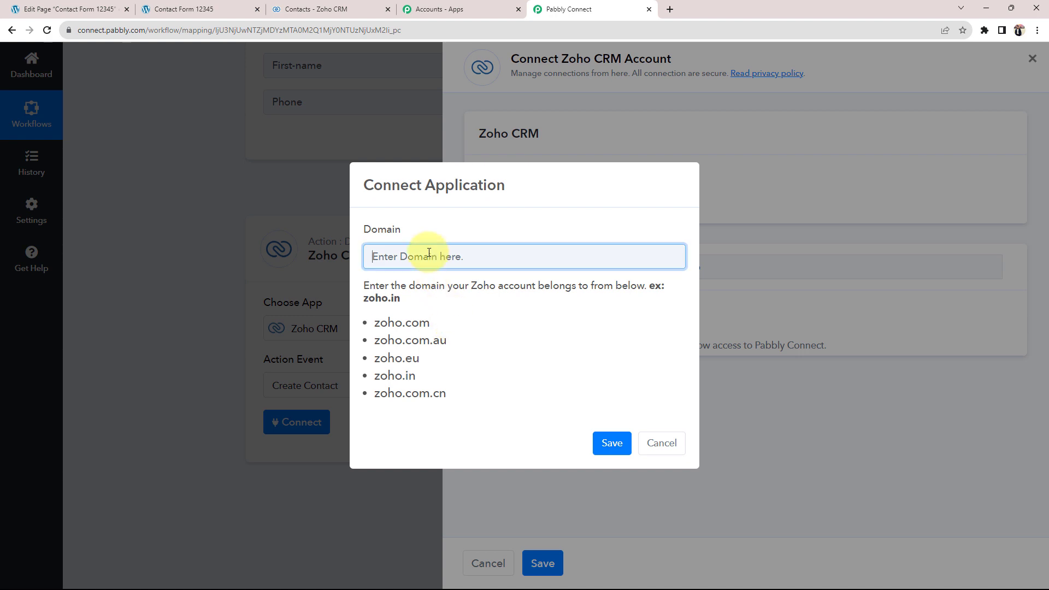
key("ctrl+v")
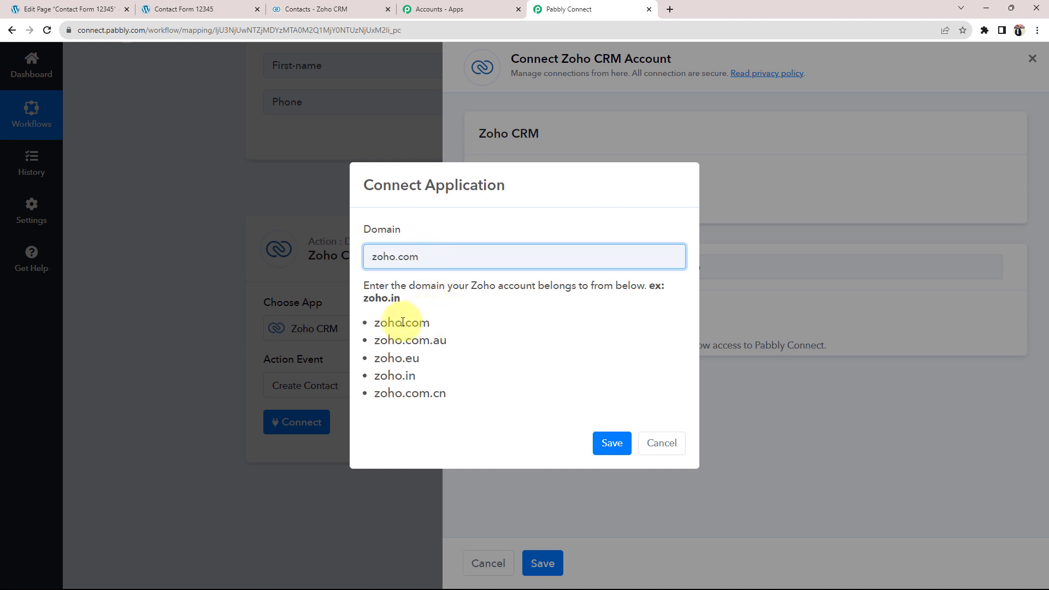
Save the Zoho domain and accept Pabbly Connect's access request for the Zoho CRM account.
left_click_drag(373, 340, 467, 390)
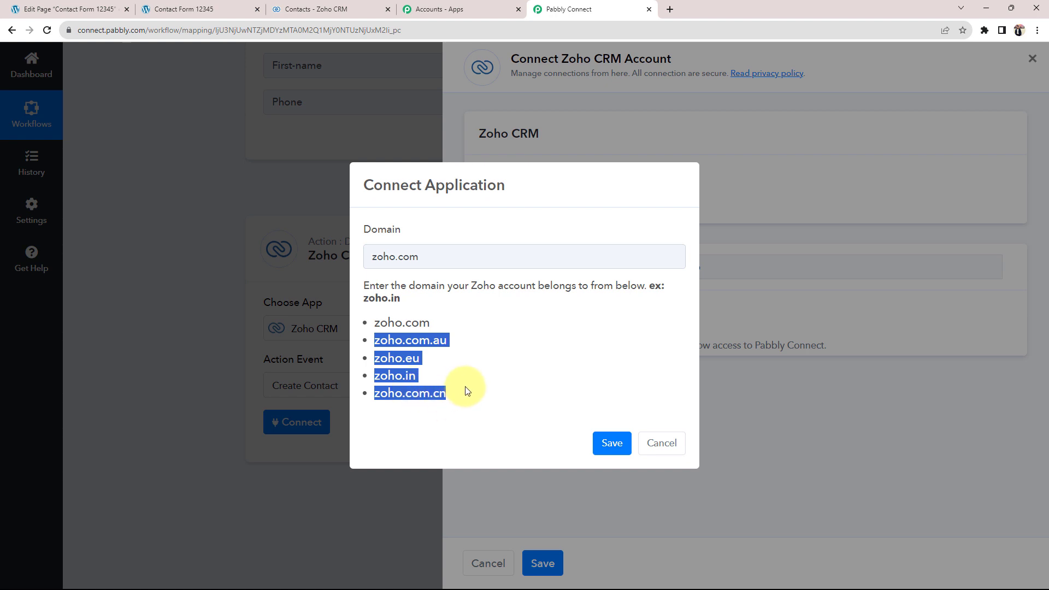
left_click(520, 383)
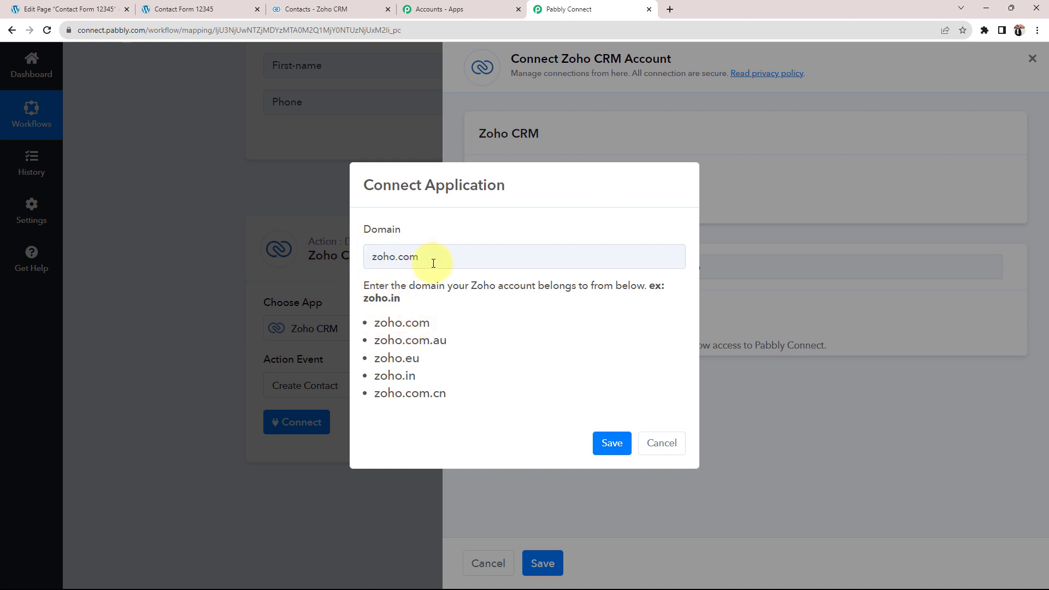
left_click(614, 446)
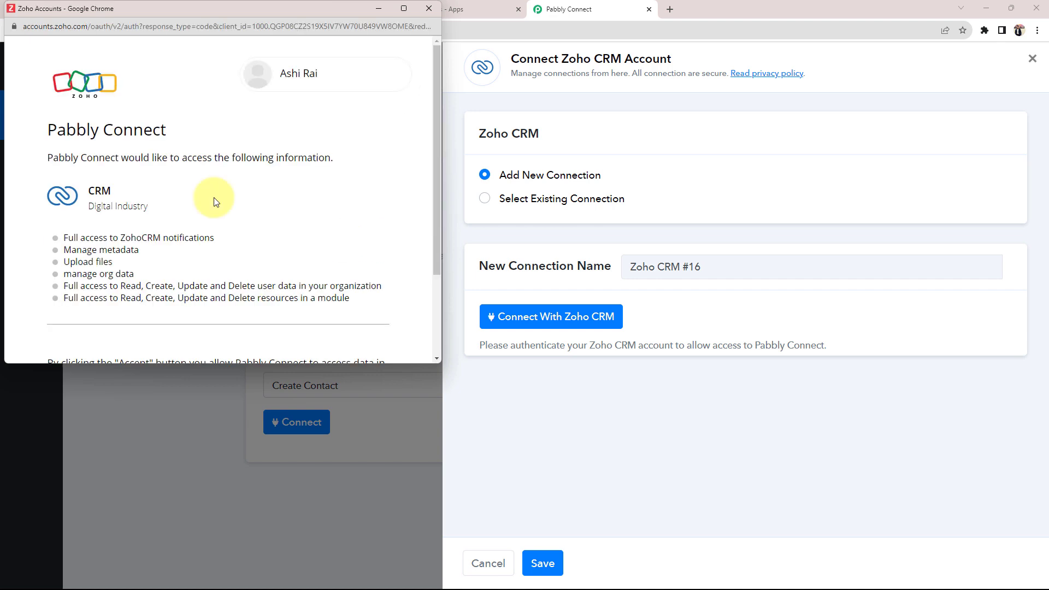
scroll(213, 202, "down", 2)
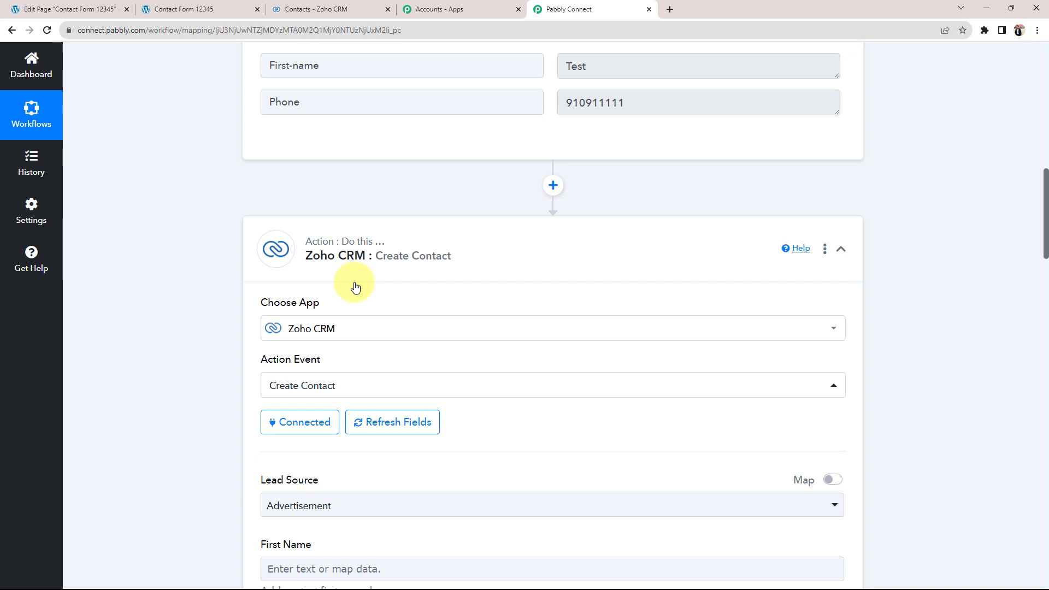
Set the new contact's Lead Source to Public Relations in the Zoho CRM action.
scroll(234, 347, "down", 6)
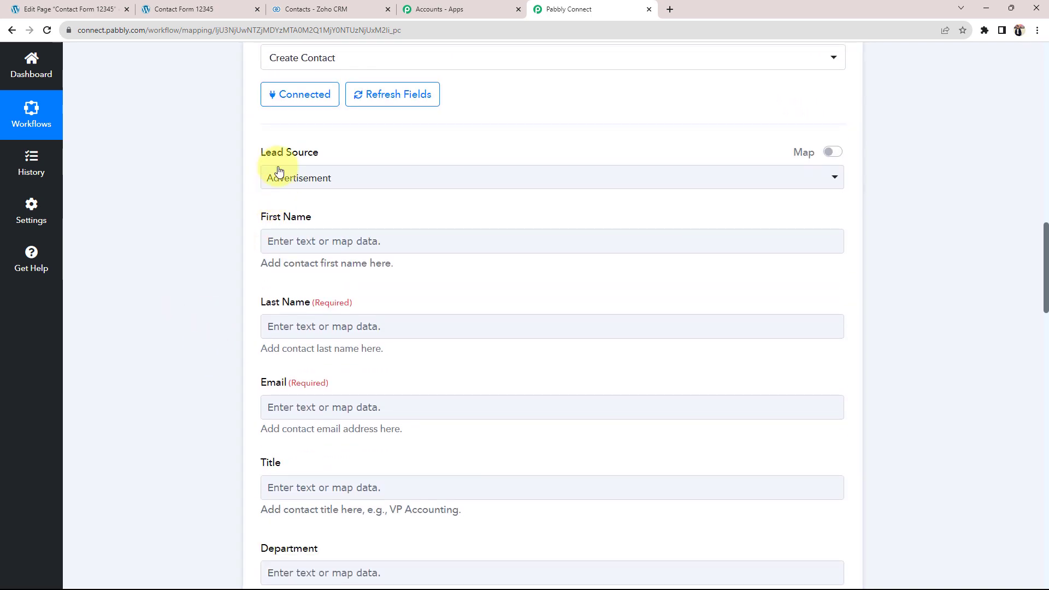
left_click(278, 181)
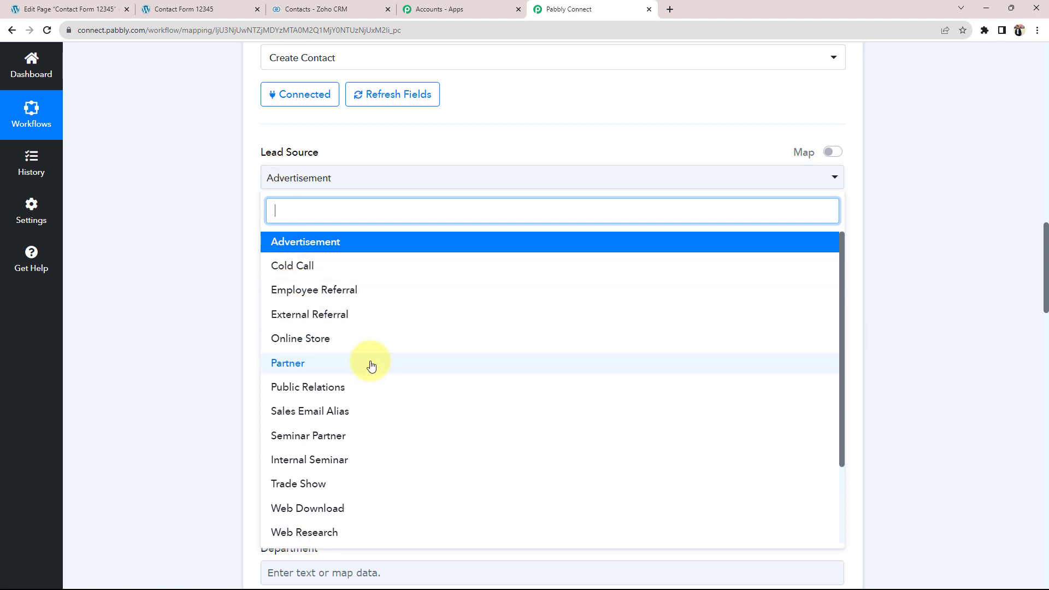
scroll(367, 362, "down", 2)
scroll(369, 366, "down", 2)
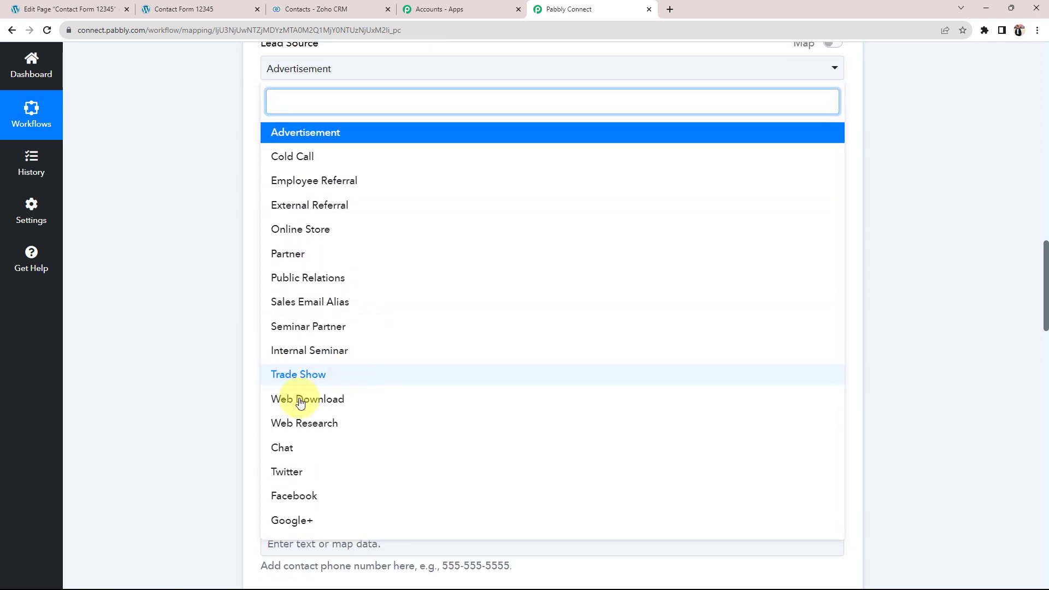
scroll(348, 394, "up", 5)
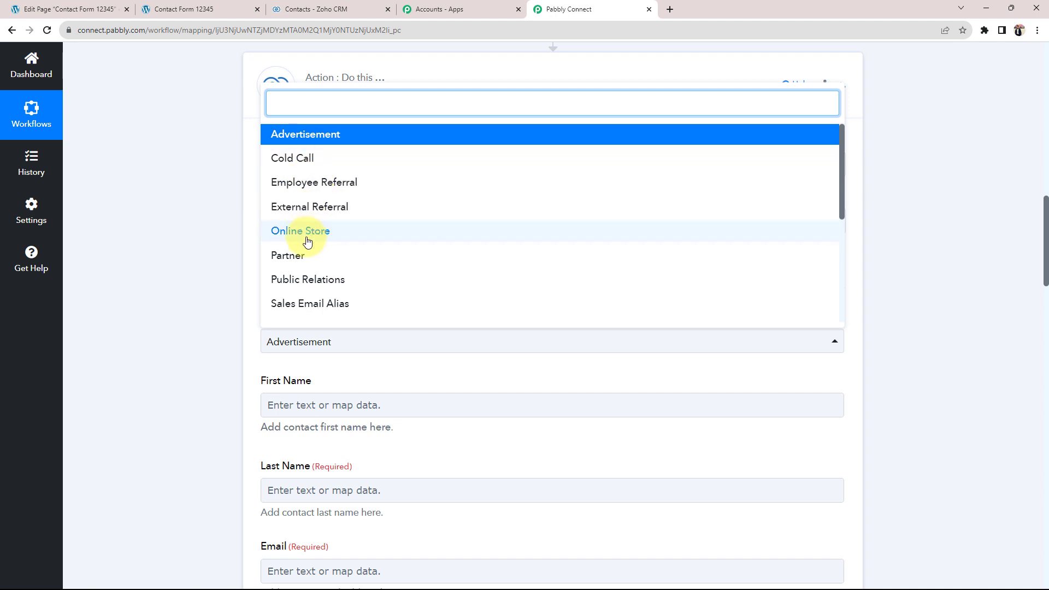
left_click(308, 280)
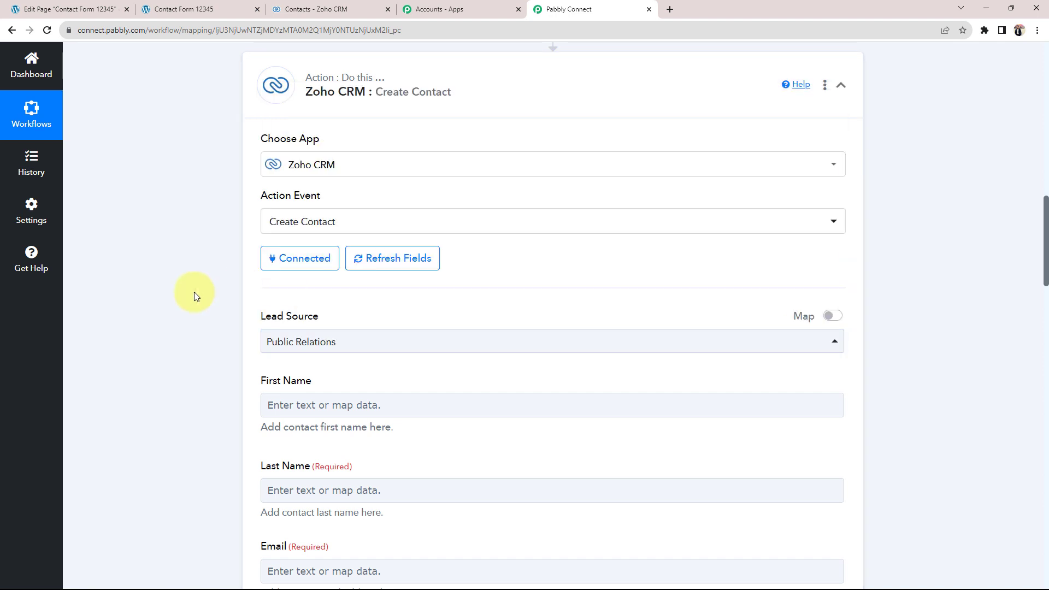
Examine the Zoho CRM action's contact fields and the email, name and phone values captured from the Contact Form 7 submission.
scroll(193, 294, "down", 3)
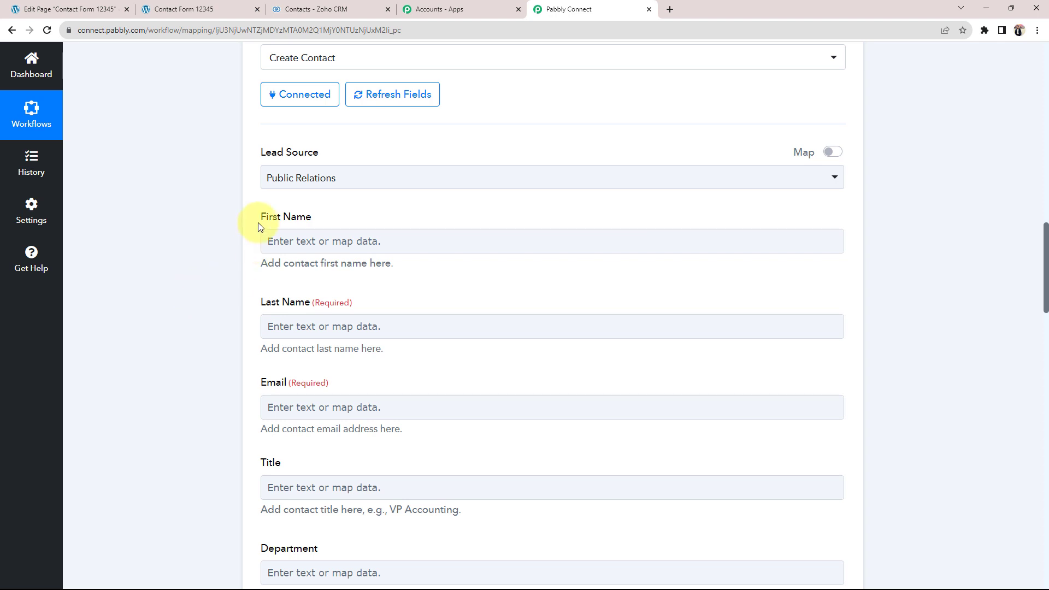
left_click_drag(310, 303, 304, 305)
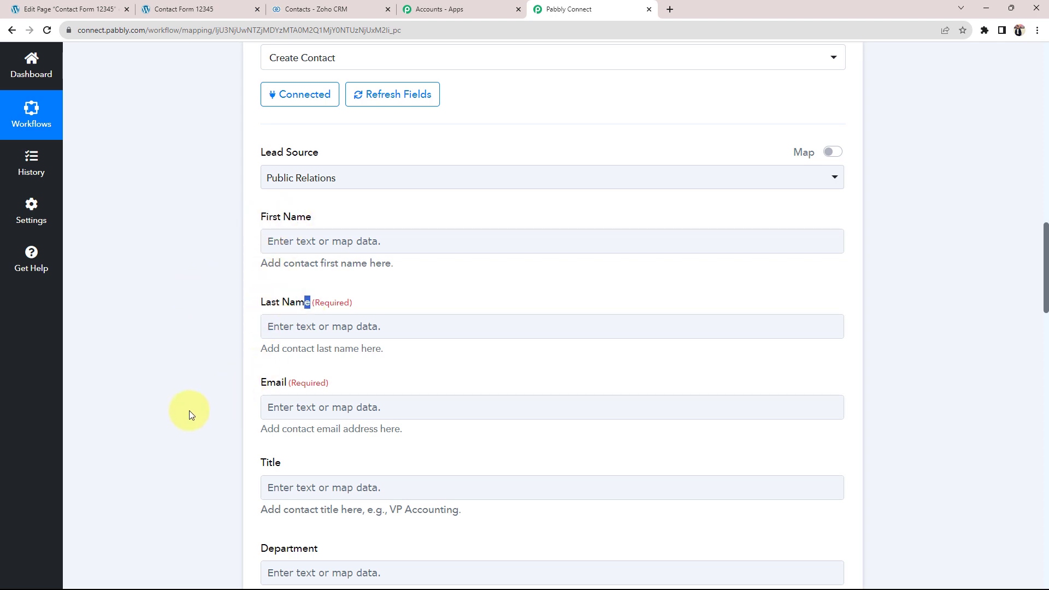
scroll(187, 413, "down", 4)
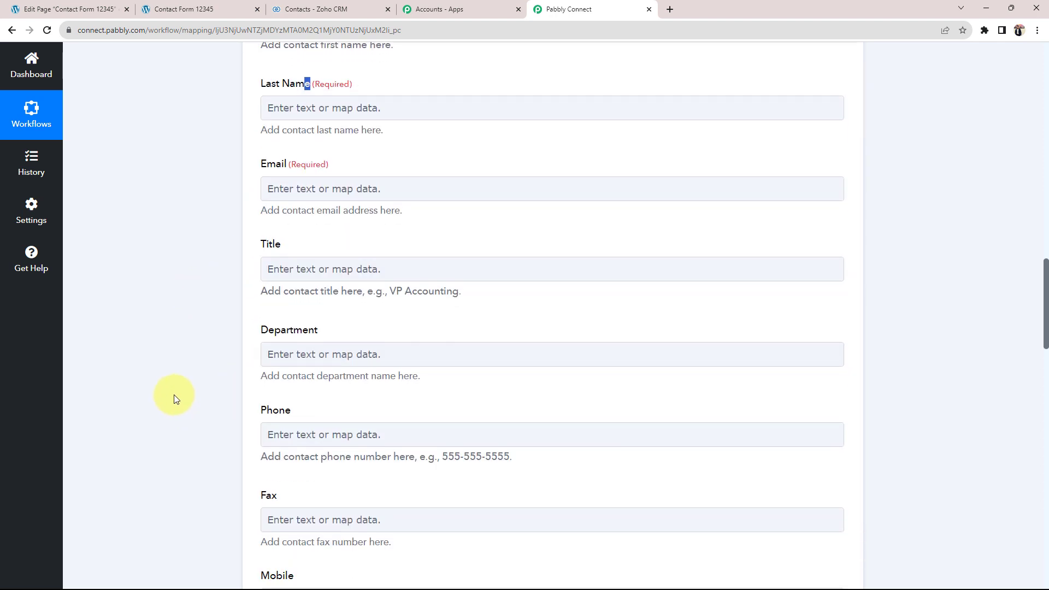
scroll(175, 398, "up", 1)
left_click(175, 398)
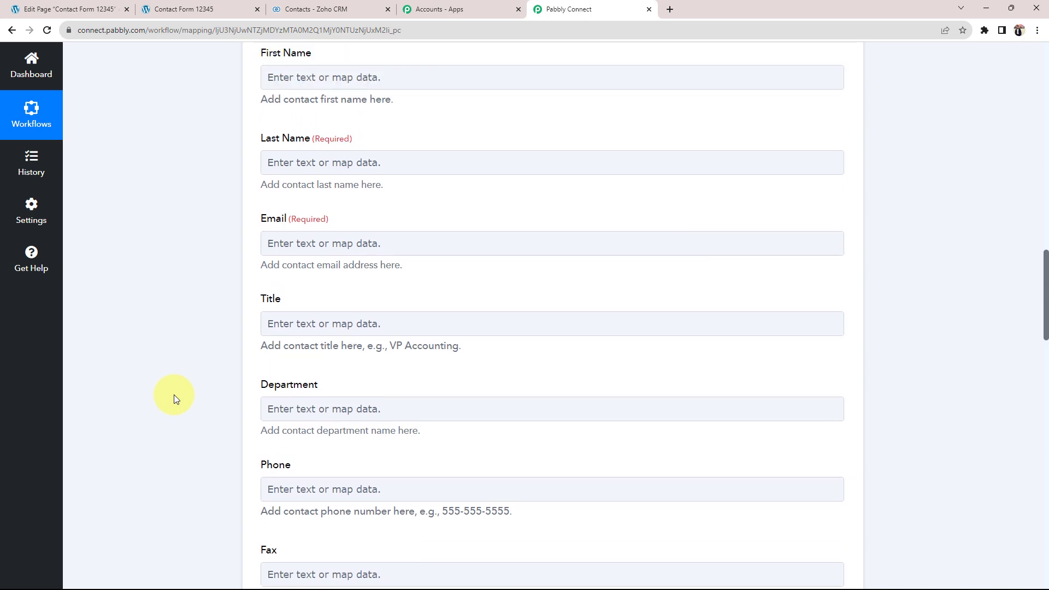
scroll(175, 398, "up", 3)
scroll(173, 395, "up", 2)
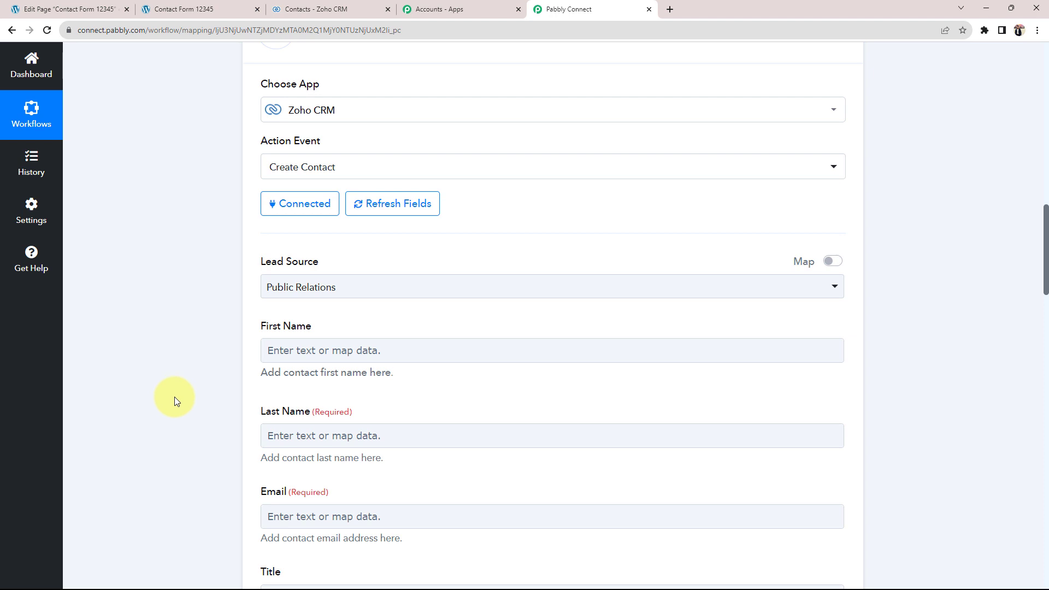
scroll(178, 395, "up", 6)
left_click_drag(705, 104, 540, 124)
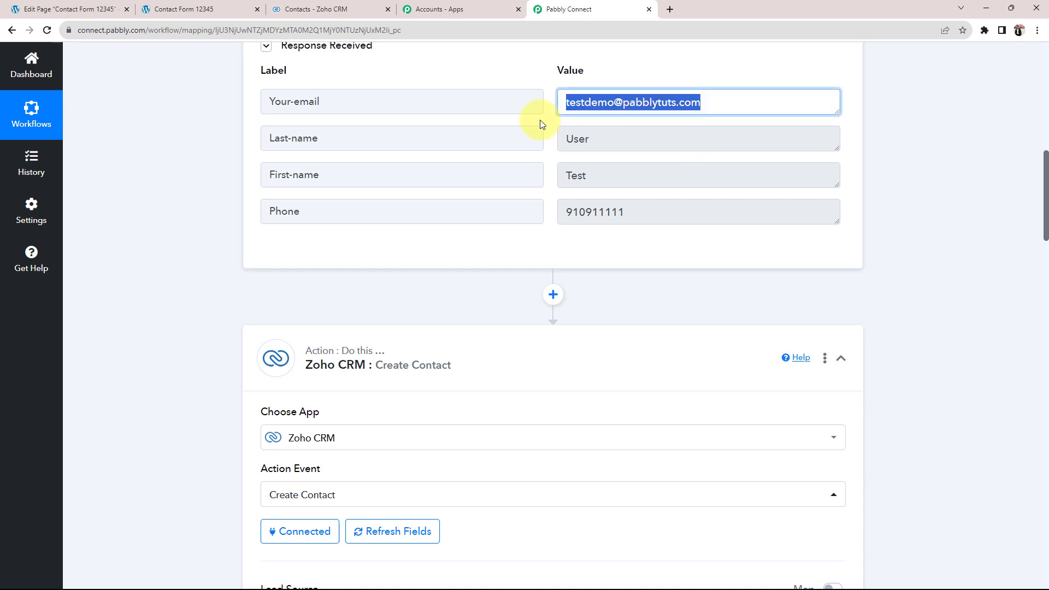
scroll(169, 276, "up", 8)
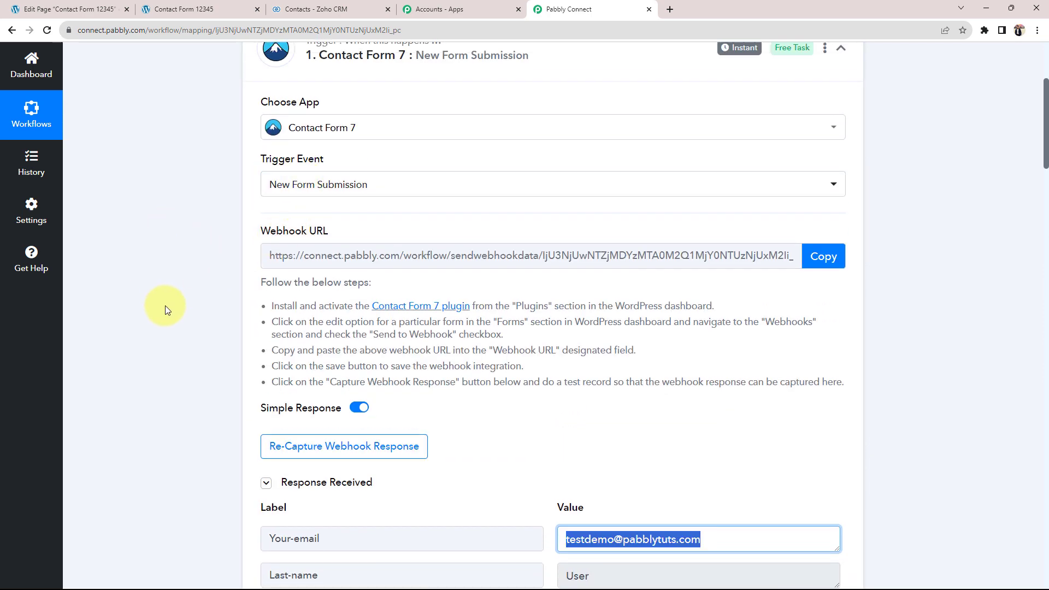
scroll(165, 306, "down", 17)
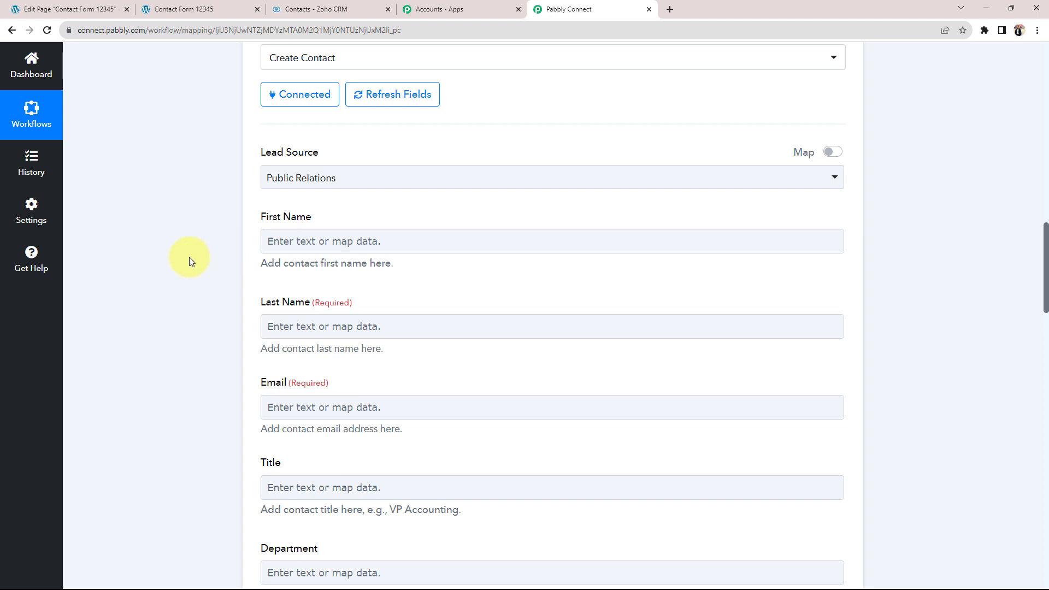
Map the new contact's First Name and Last Name to the First-name and Last-name values of the Contact Form 7 submission.
left_click(283, 240)
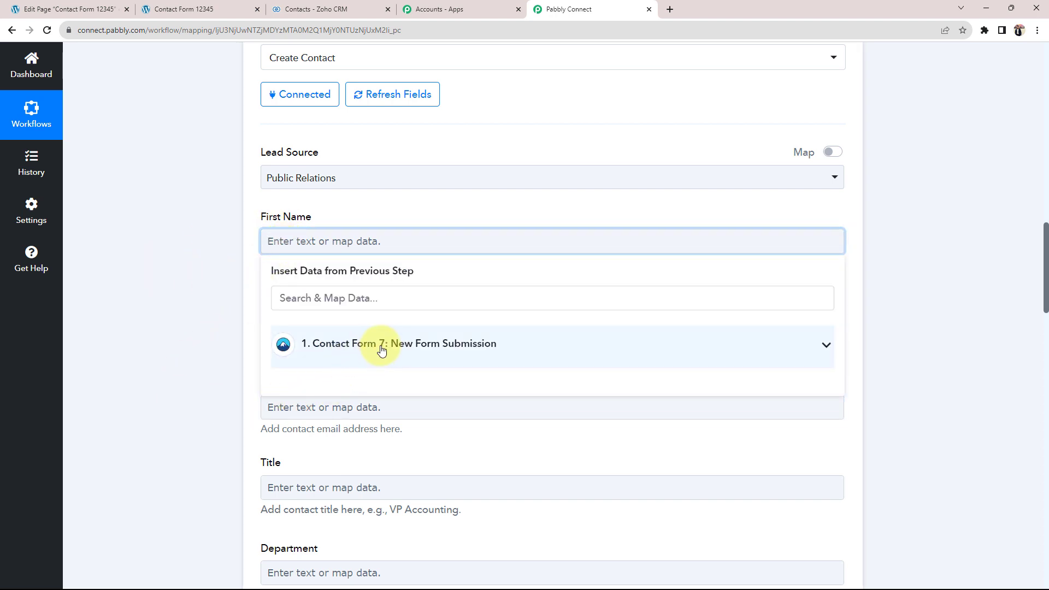
left_click(826, 345)
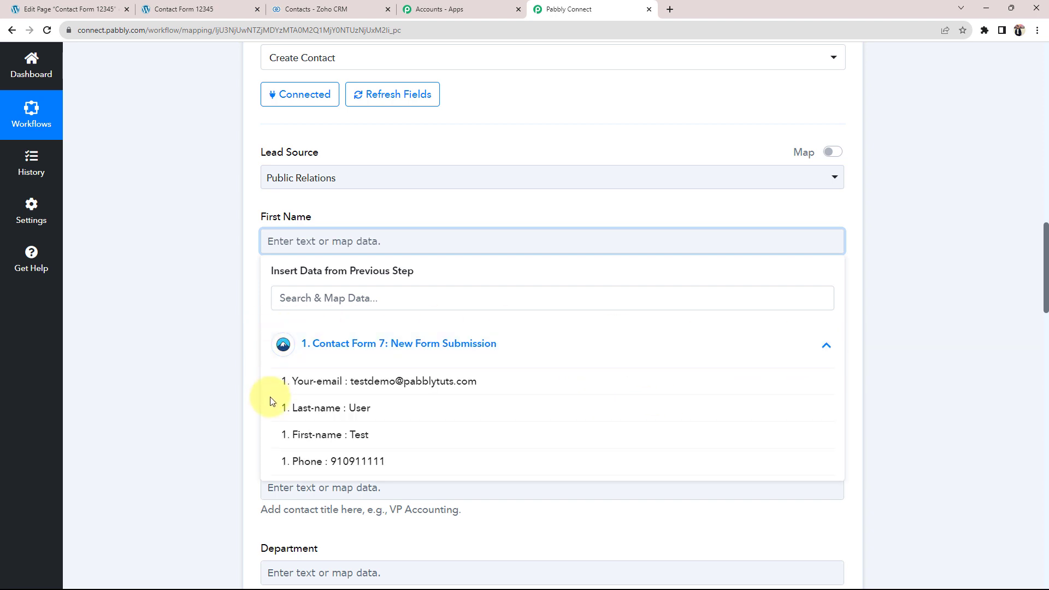
left_click(306, 434)
left_click(158, 277)
scroll(155, 280, "down", 3)
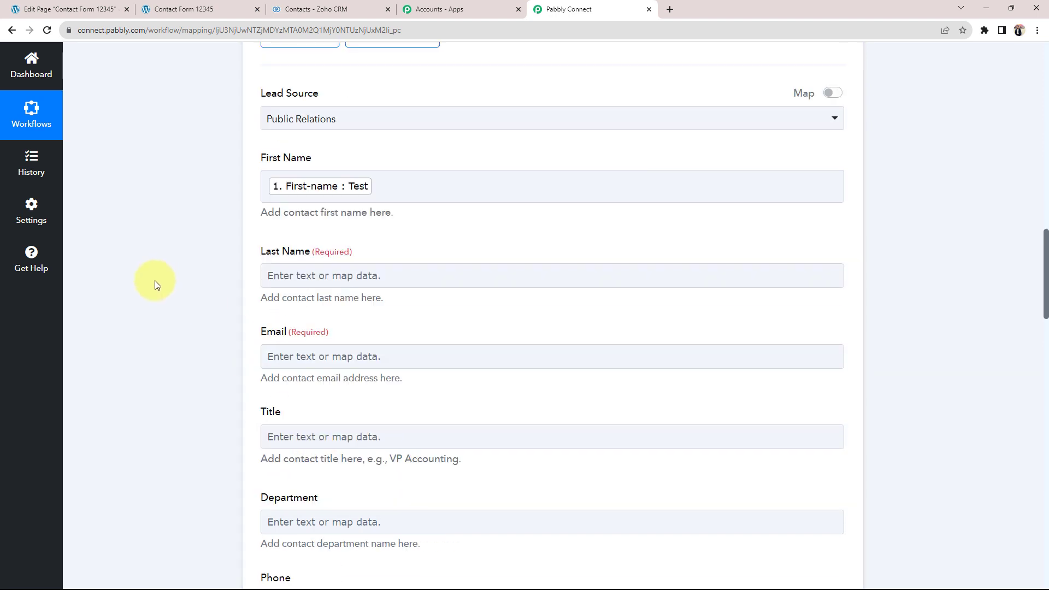
left_click(302, 170)
left_click(409, 272)
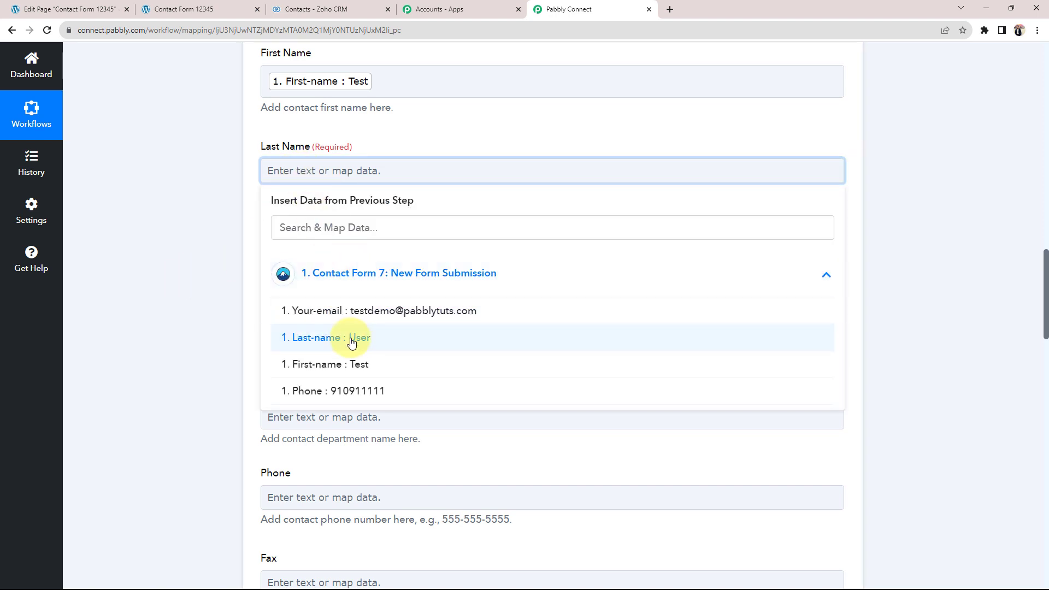
left_click(424, 341)
left_click(208, 261)
Map the contact's Email to Your-email and its Phone to Phone from the Contact Form 7 submission.
left_click(302, 261)
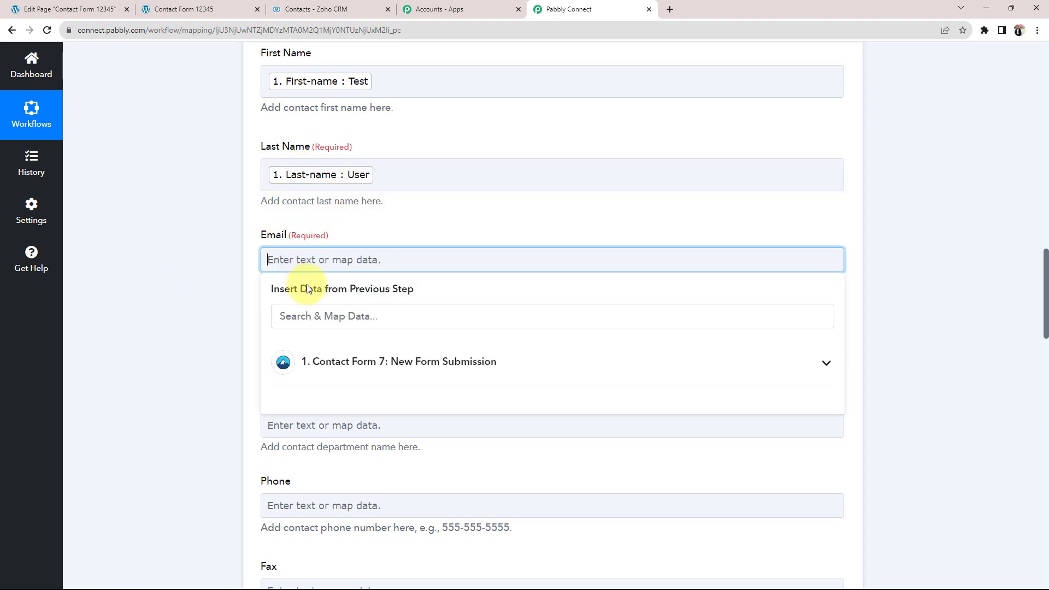
left_click(324, 360)
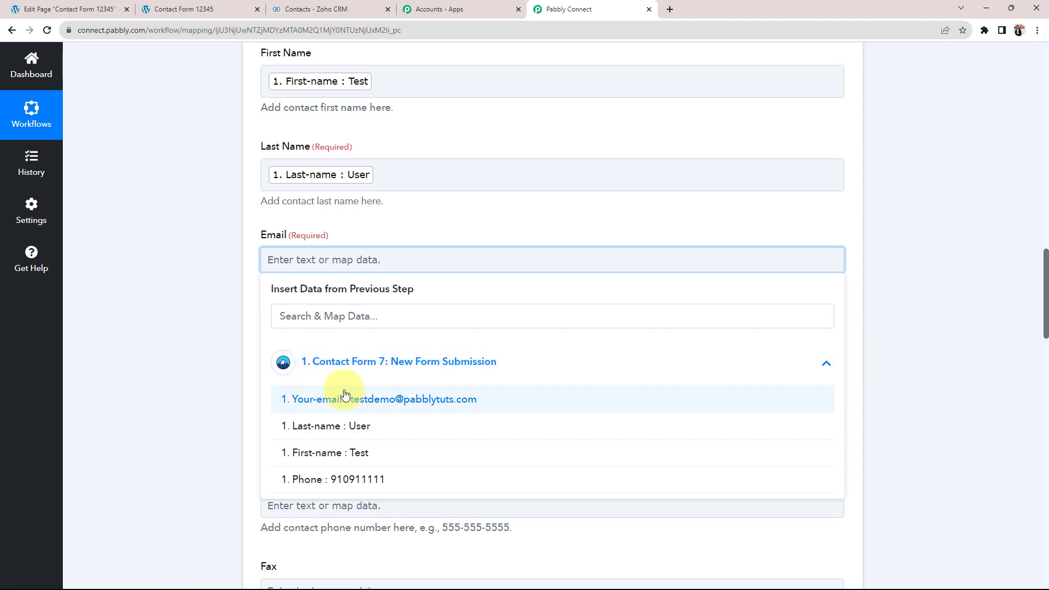
left_click(306, 399)
left_click(159, 278)
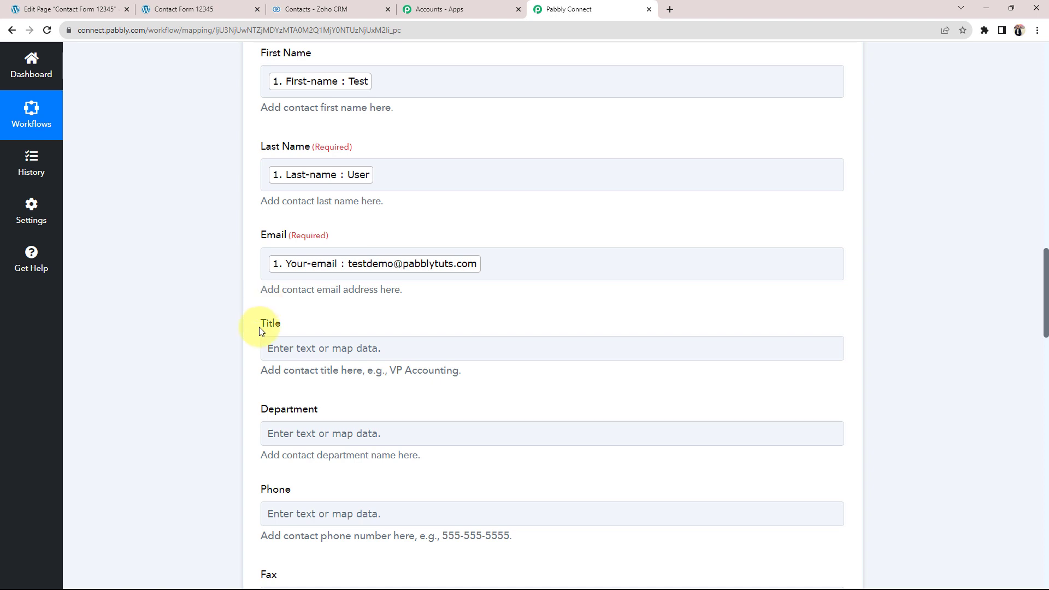
scroll(214, 366, "down", 4)
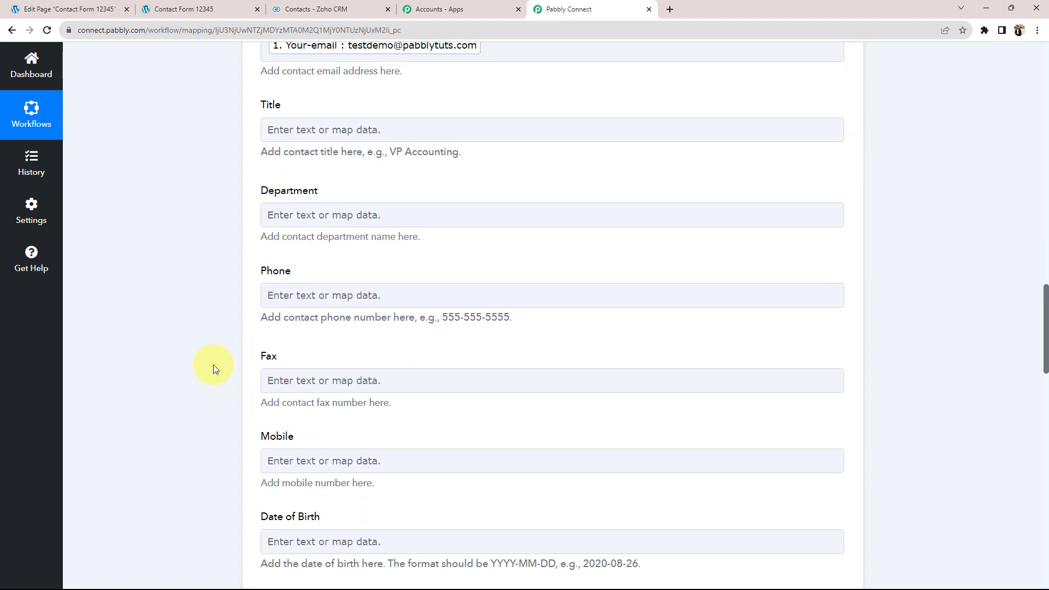
left_click(300, 294)
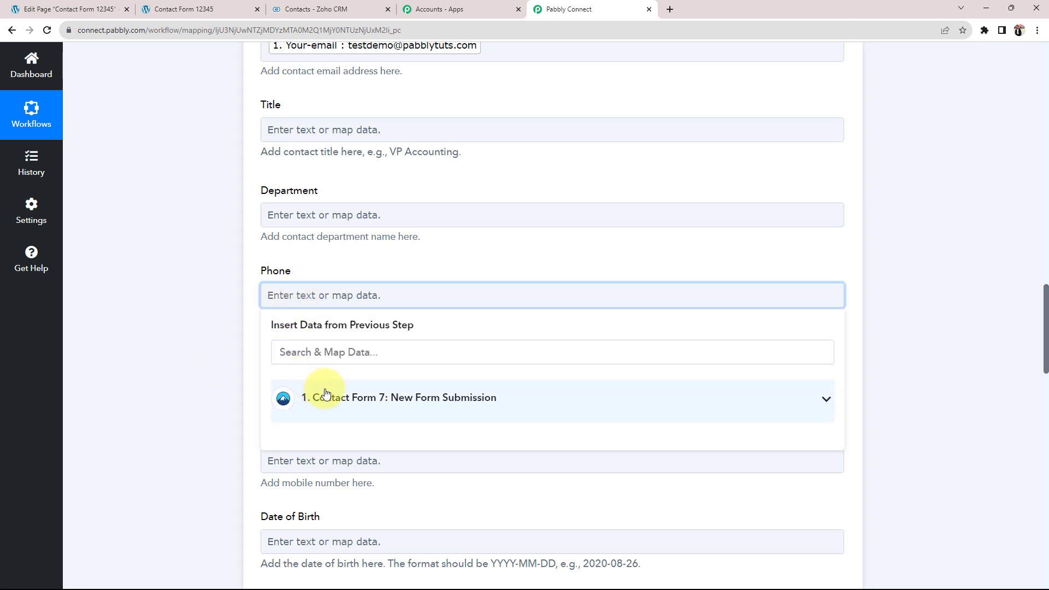
left_click(376, 398)
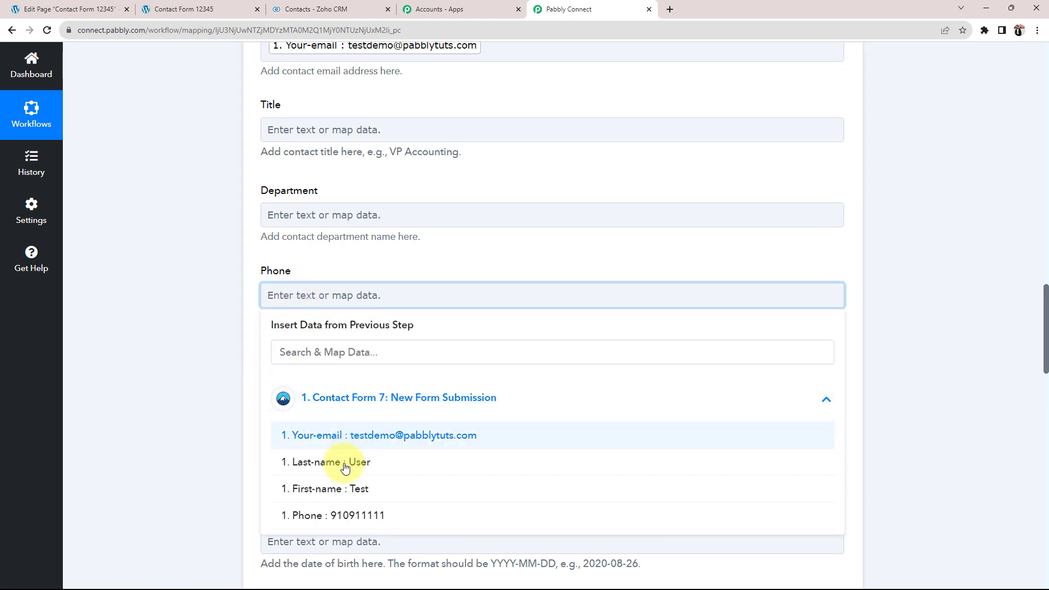
left_click(335, 515)
left_click(133, 389)
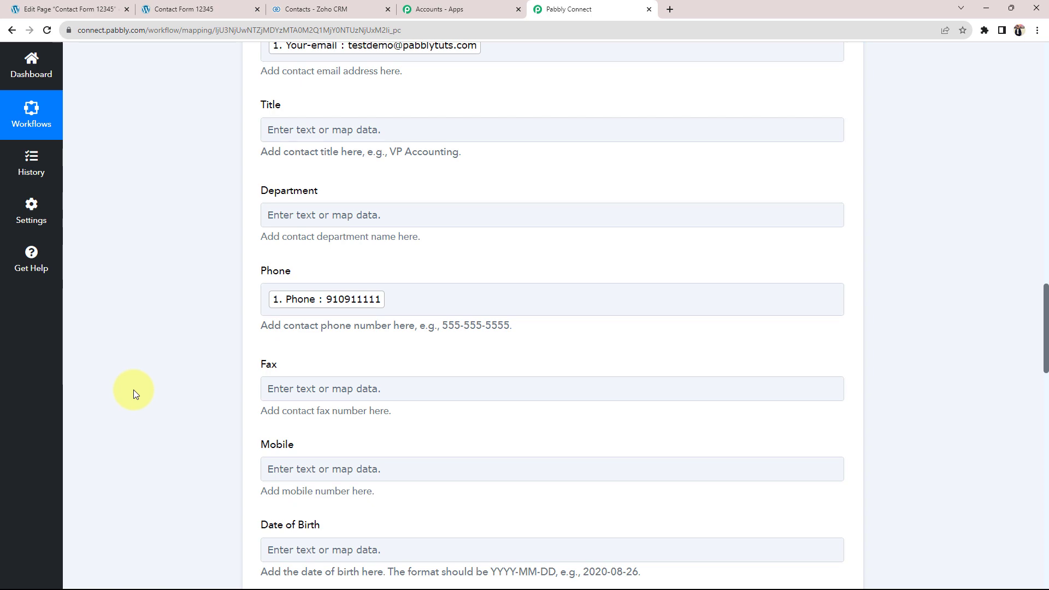
Review the remaining optional contact fields, the mapped values and the WordPress page that holds the contact form.
scroll(134, 390, "down", 5)
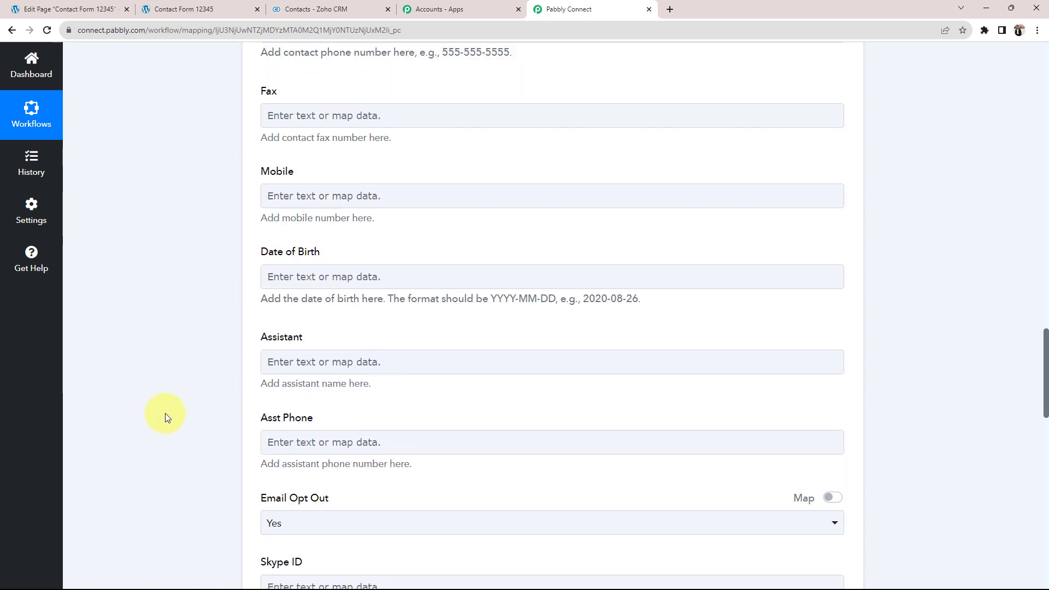
scroll(204, 423, "down", 3)
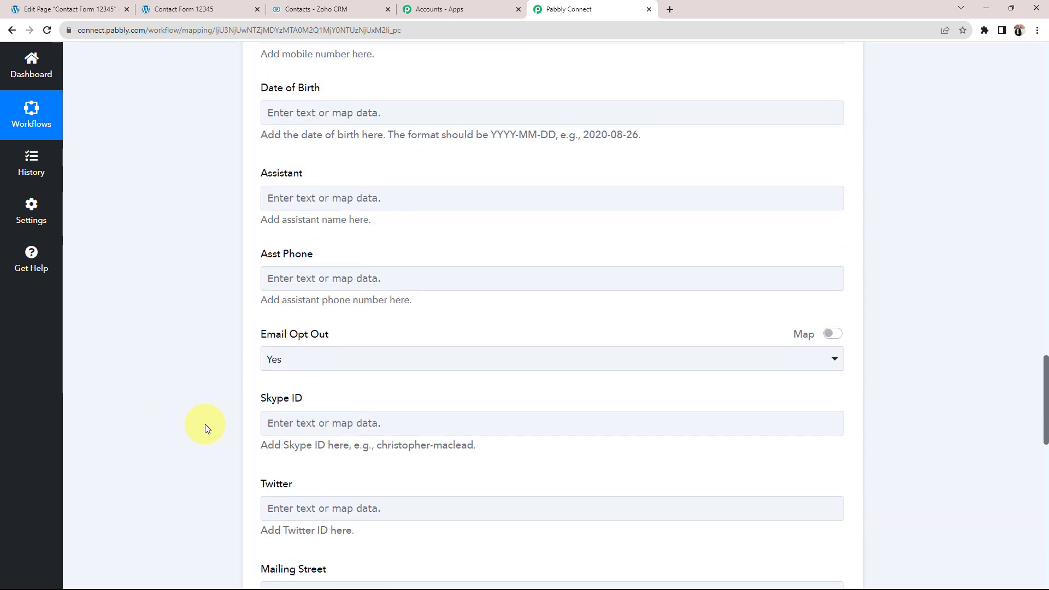
scroll(222, 419, "down", 3)
scroll(222, 420, "down", 2)
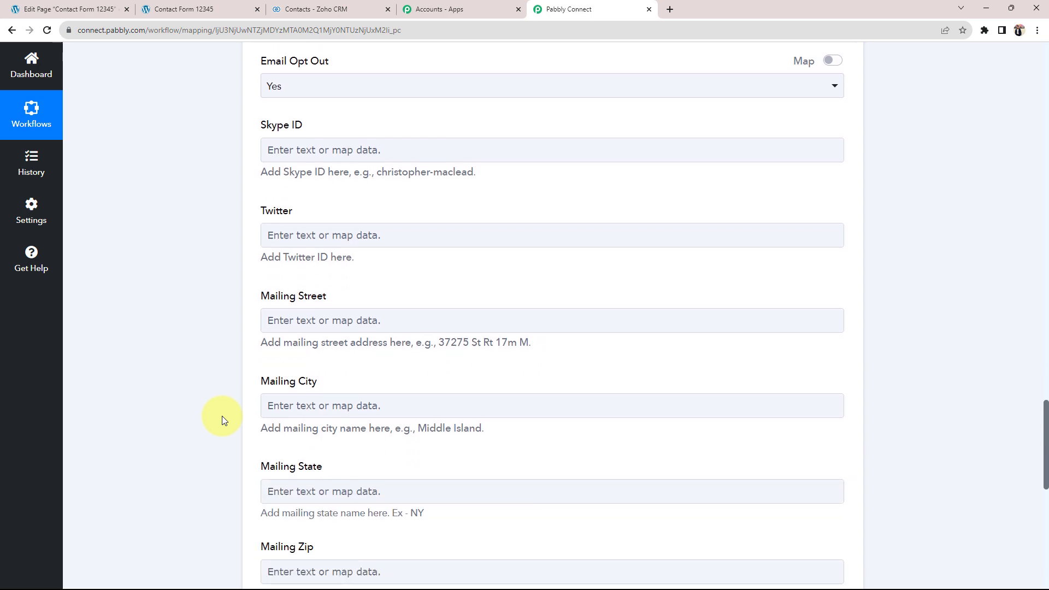
scroll(223, 419, "down", 3)
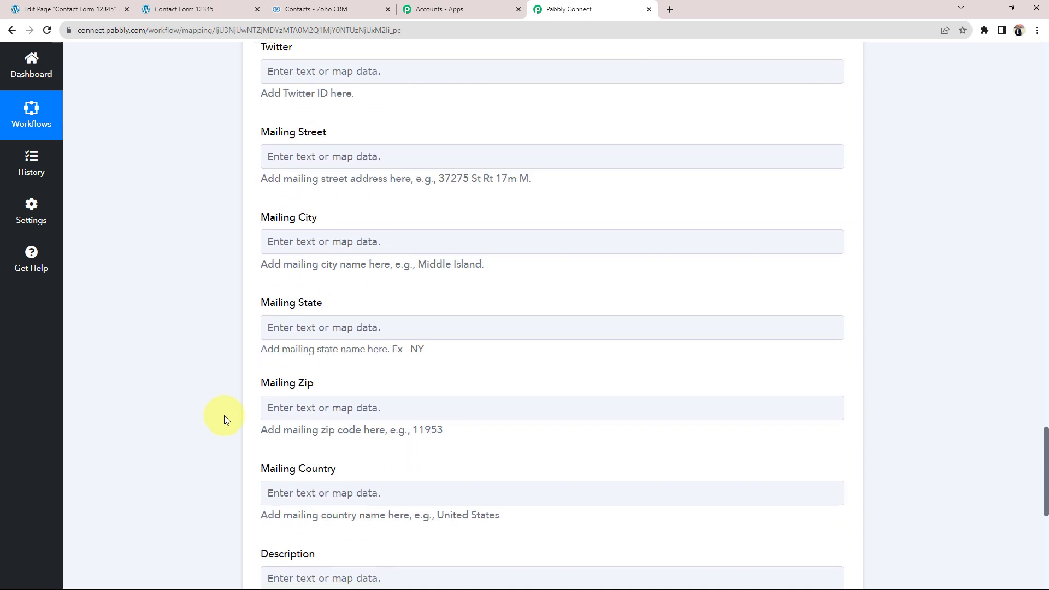
scroll(215, 422, "down", 3)
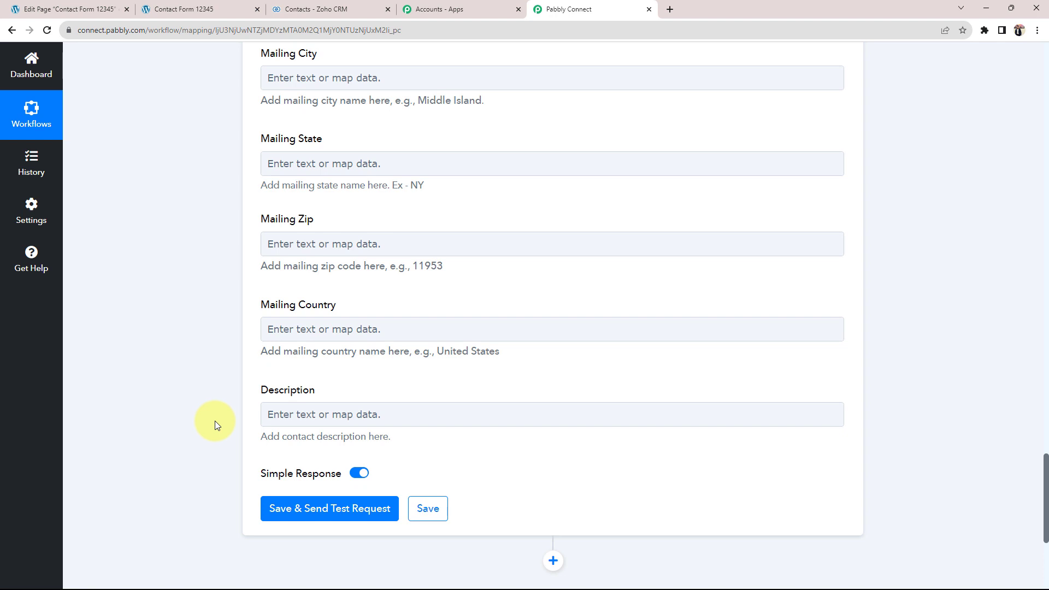
scroll(215, 421, "up", 15)
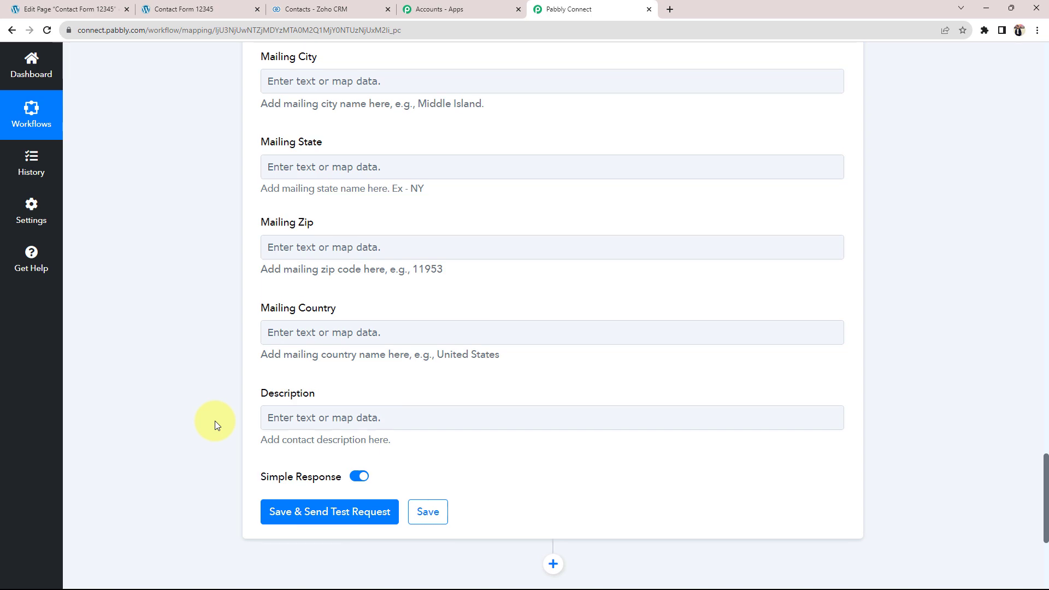
scroll(215, 421, "up", 7)
scroll(215, 420, "down", 2)
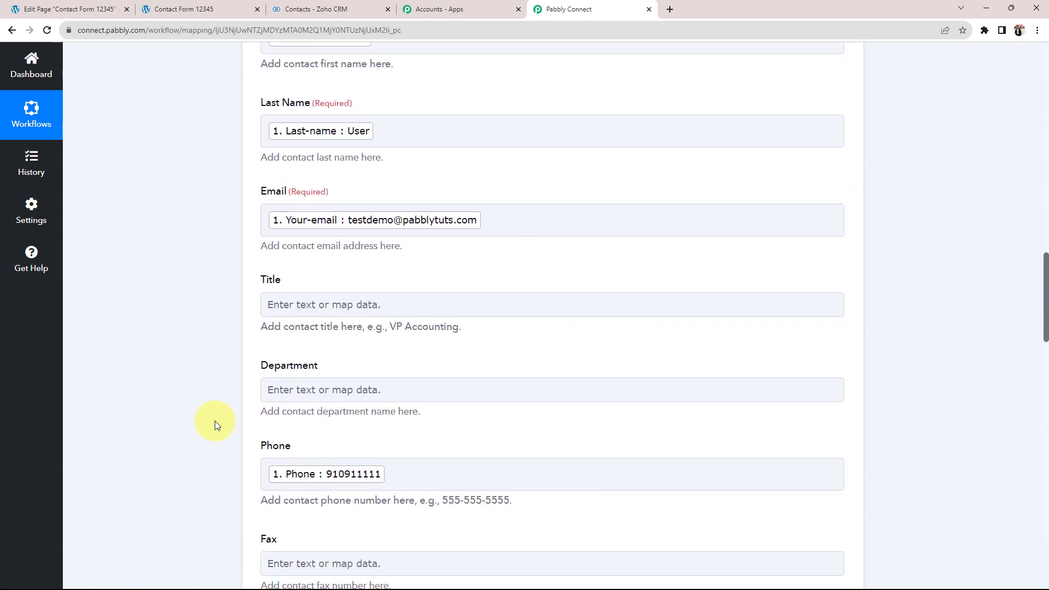
scroll(215, 421, "up", 3)
scroll(214, 421, "up", 3)
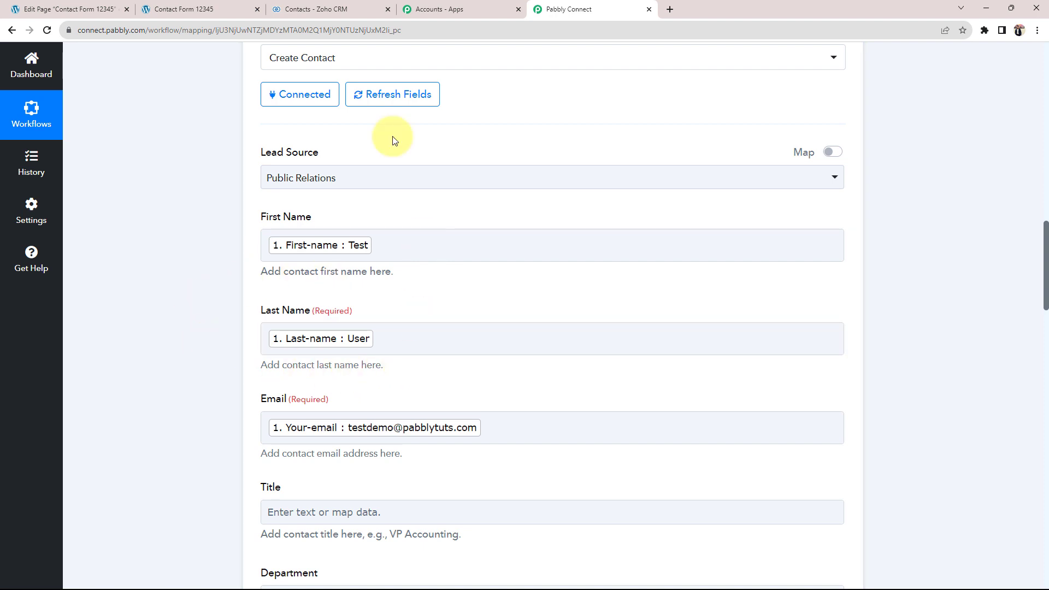
left_click(70, 5)
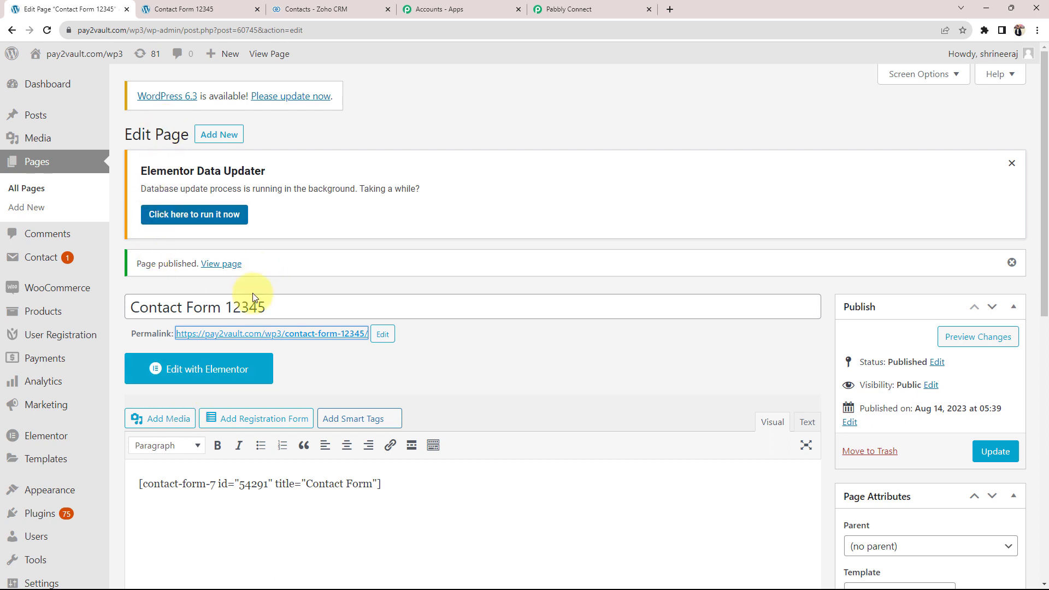
left_click(579, 9)
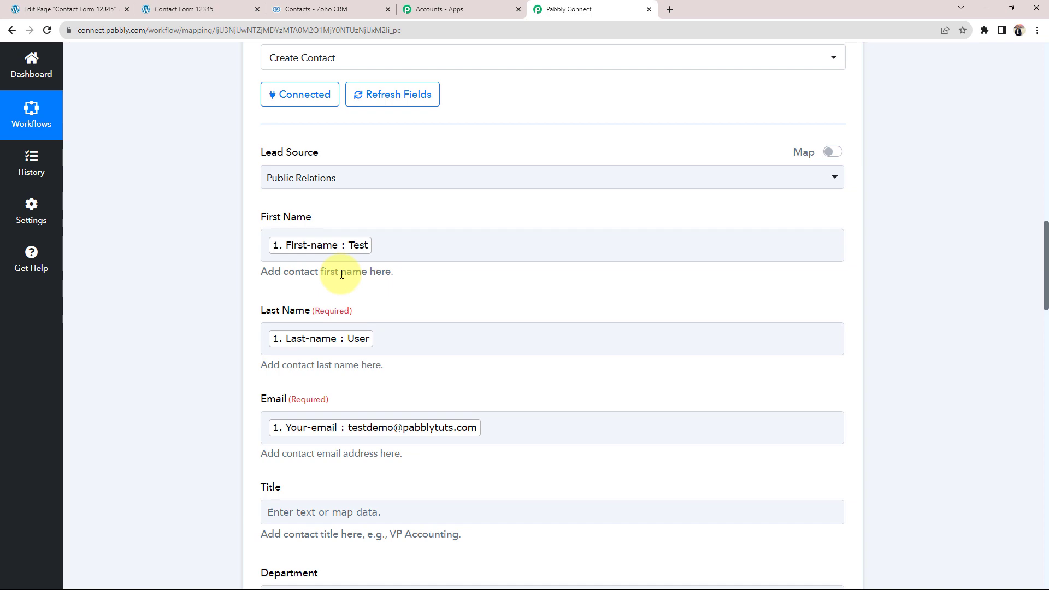
Save the Zoho CRM action, send a test request and check the response code.
scroll(342, 273, "down", 20)
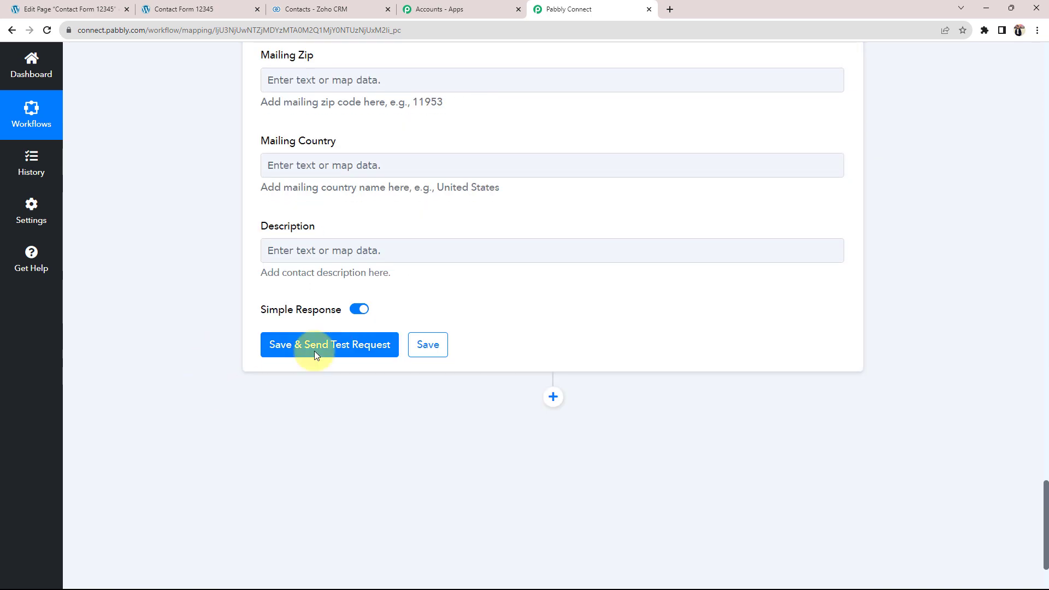
left_click(314, 350)
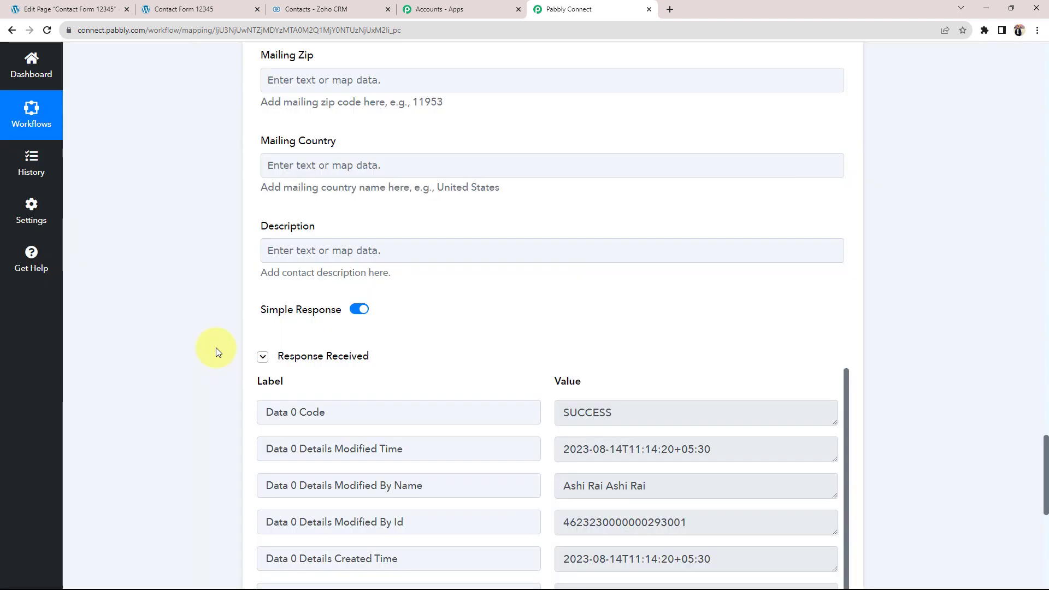
scroll(215, 350, "down", 3)
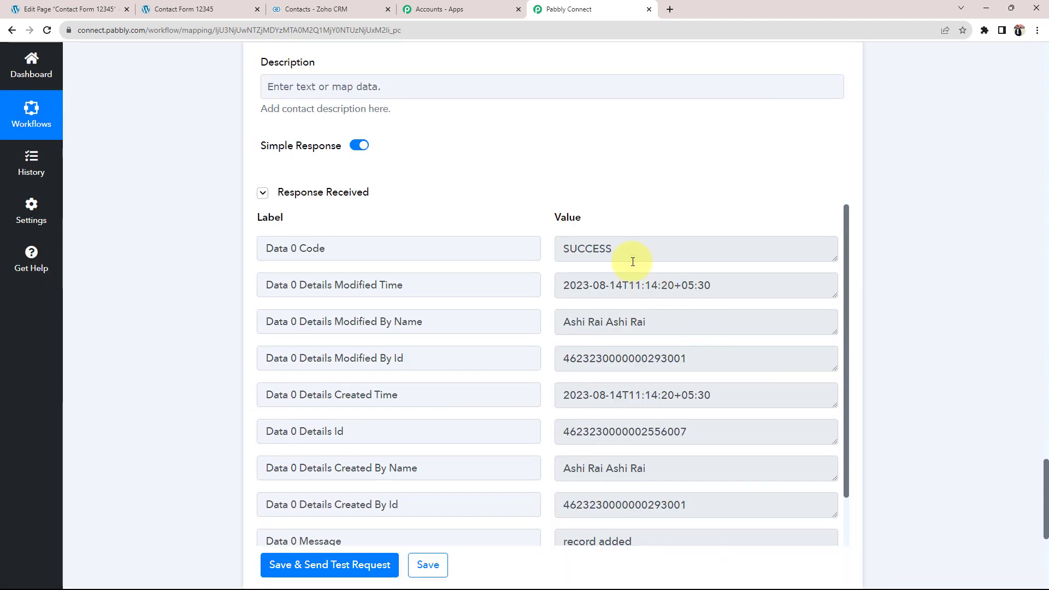
left_click_drag(622, 250, 227, 270)
left_click(227, 270)
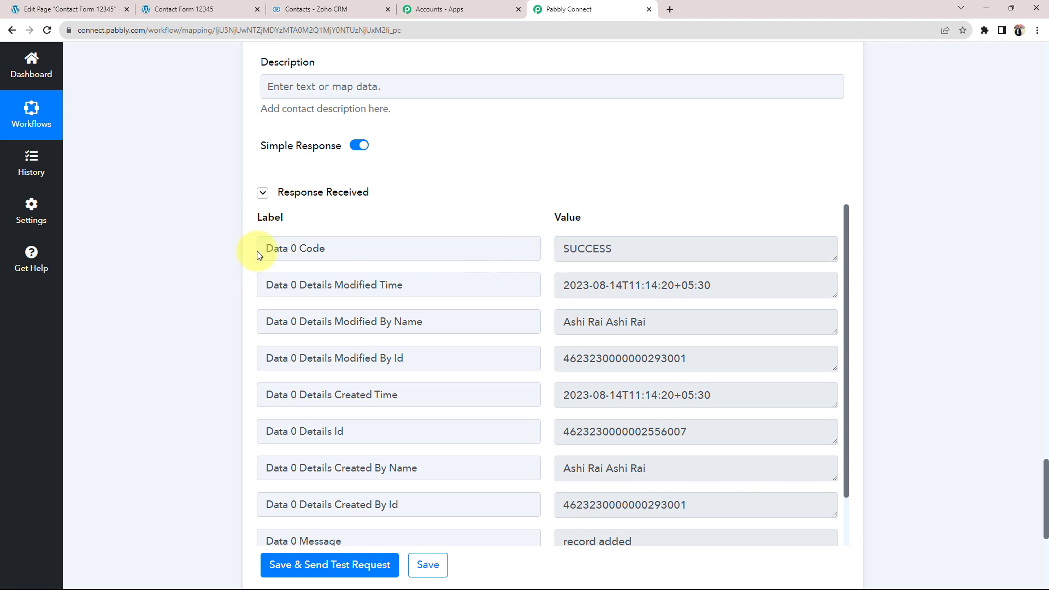
Reload the Zoho CRM contacts list to check for the test contact, and return to the Pabbly Connect workflow.
left_click(381, 4)
left_click(46, 31)
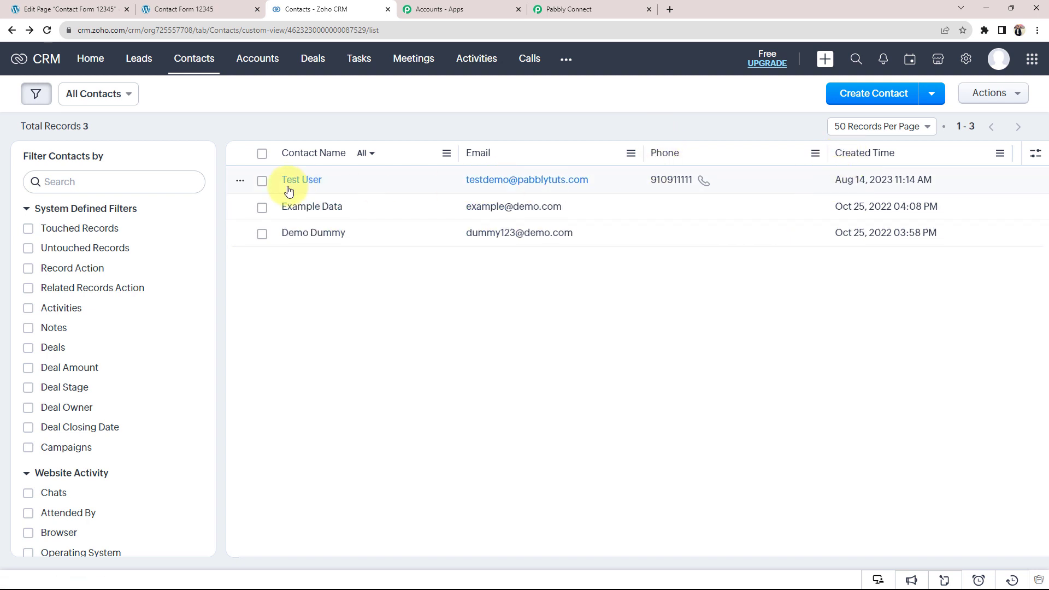
left_click(546, 9)
scroll(255, 375, "up", 20)
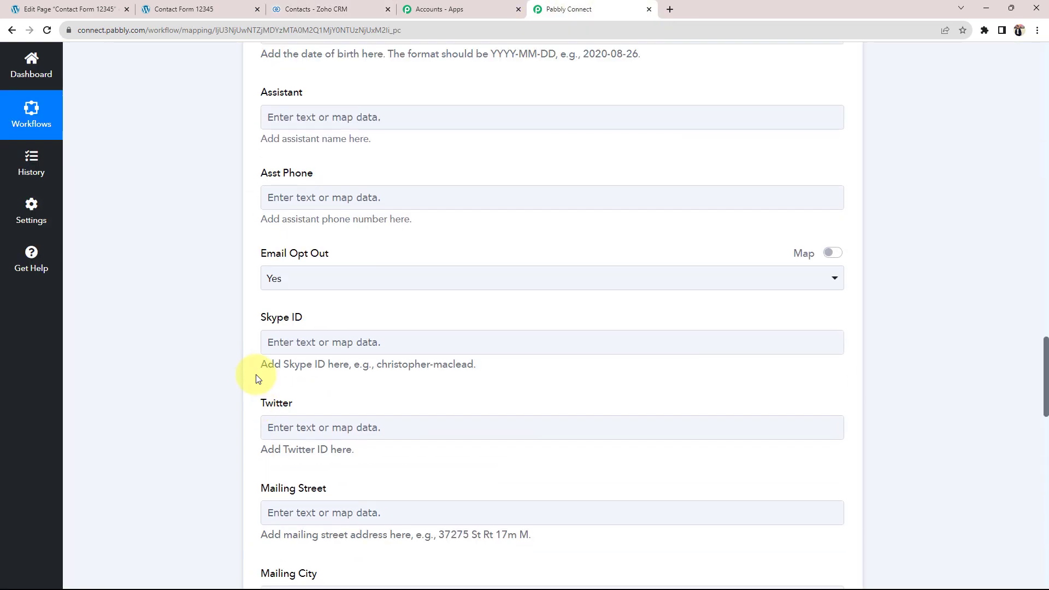
Collapse the Contact Form 7 trigger and the Zoho CRM action so the workflow shows only its two step headers.
scroll(255, 375, "up", 9)
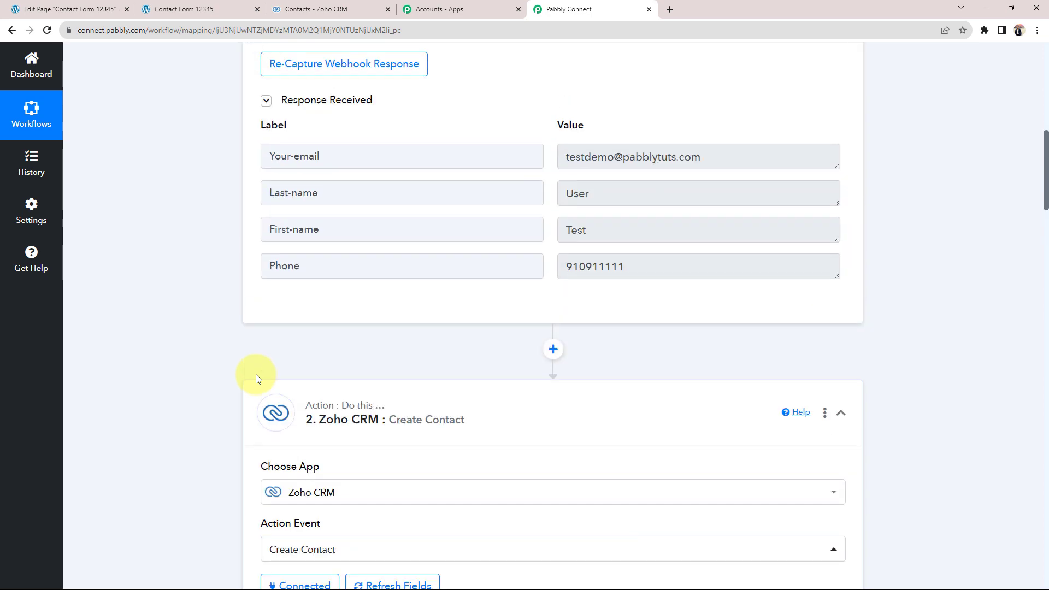
scroll(551, 423, "up", 7)
scroll(551, 424, "up", 4)
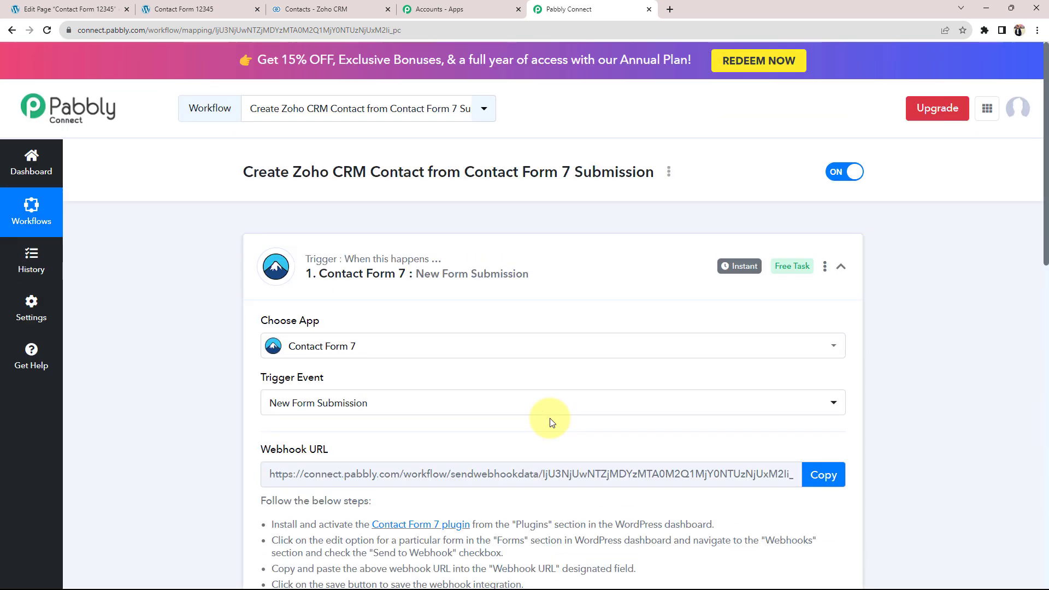
left_click(634, 274)
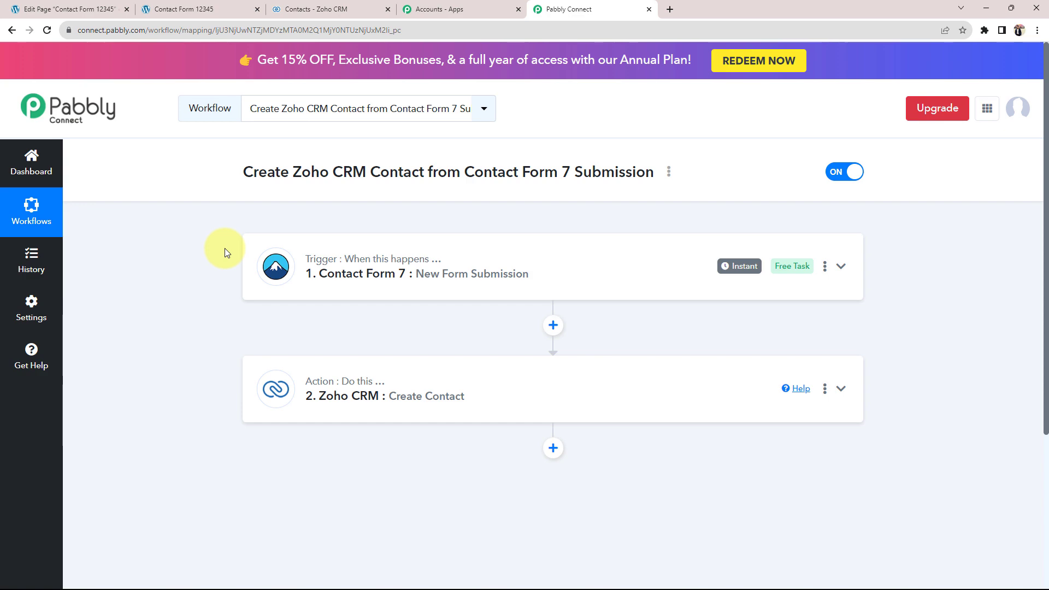
Reload the published Contact Form 12345 page, fill it with the saved demo profile's name, phone number and email, and submit it.
left_click(109, 9)
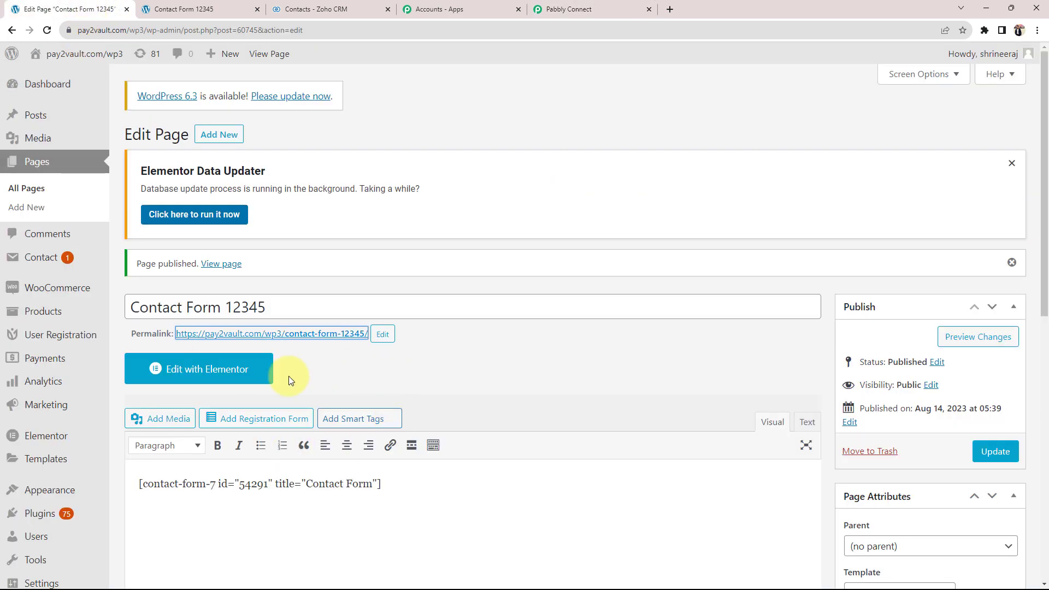
left_click(205, 8)
left_click(47, 30)
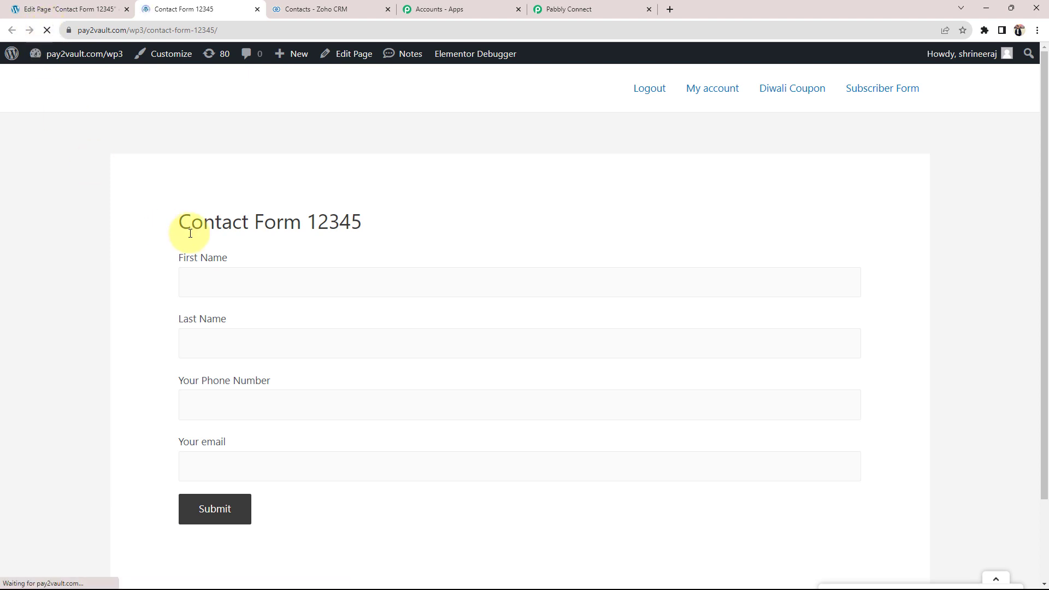
left_click(238, 284)
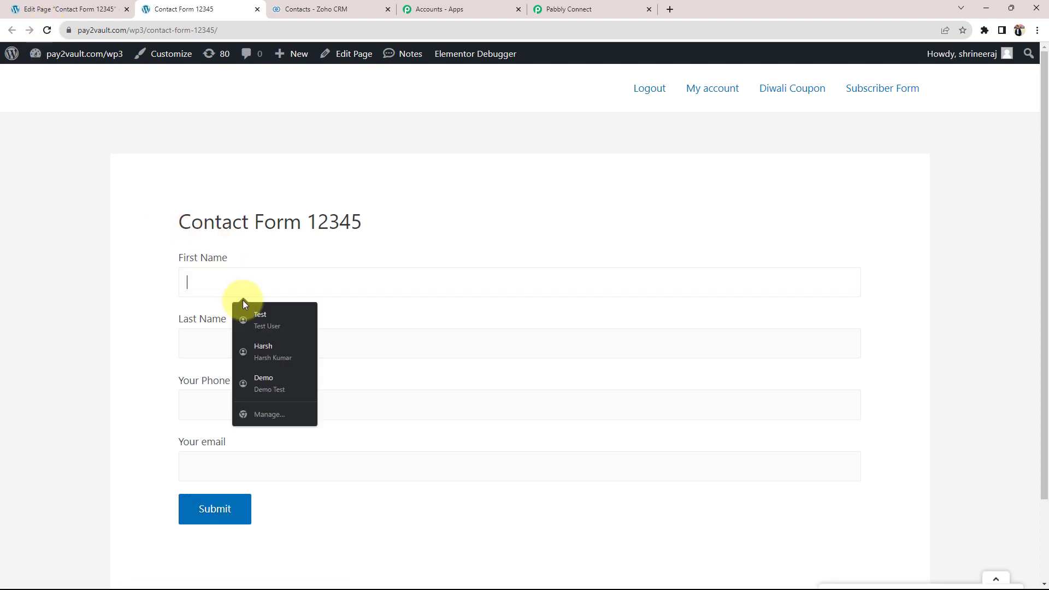
left_click(263, 379)
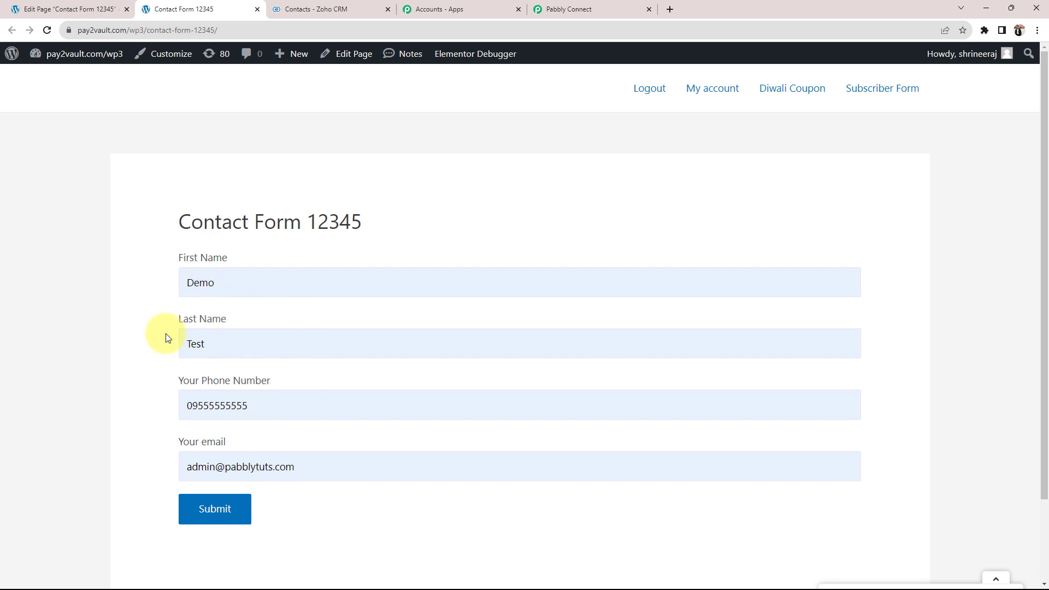
left_click(224, 516)
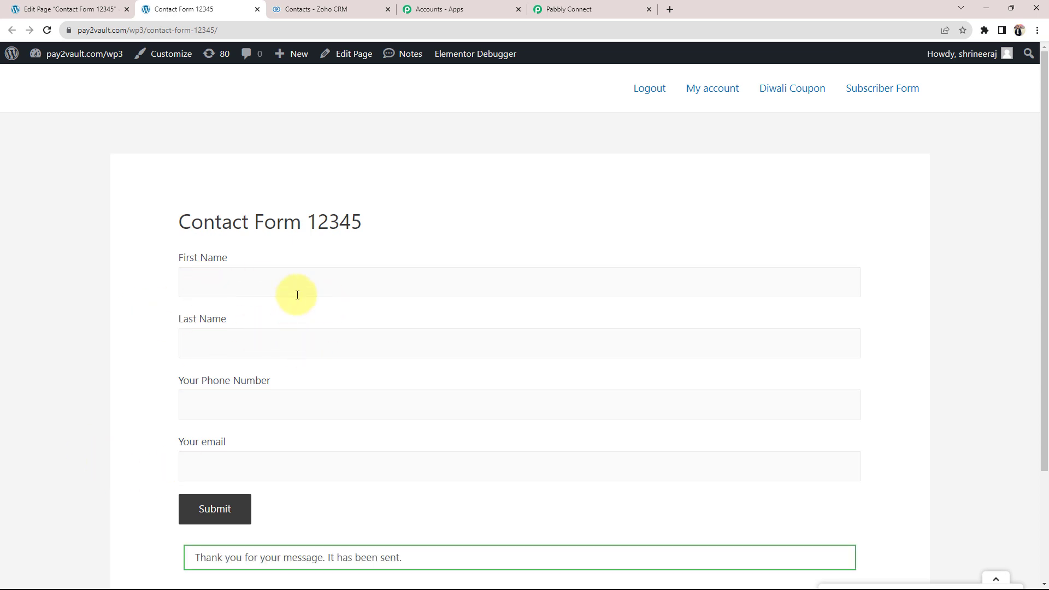
Refresh the Zoho CRM contacts to check for the newly submitted demo contact, and switch back to the Pabbly Connect workflow.
left_click(333, 9)
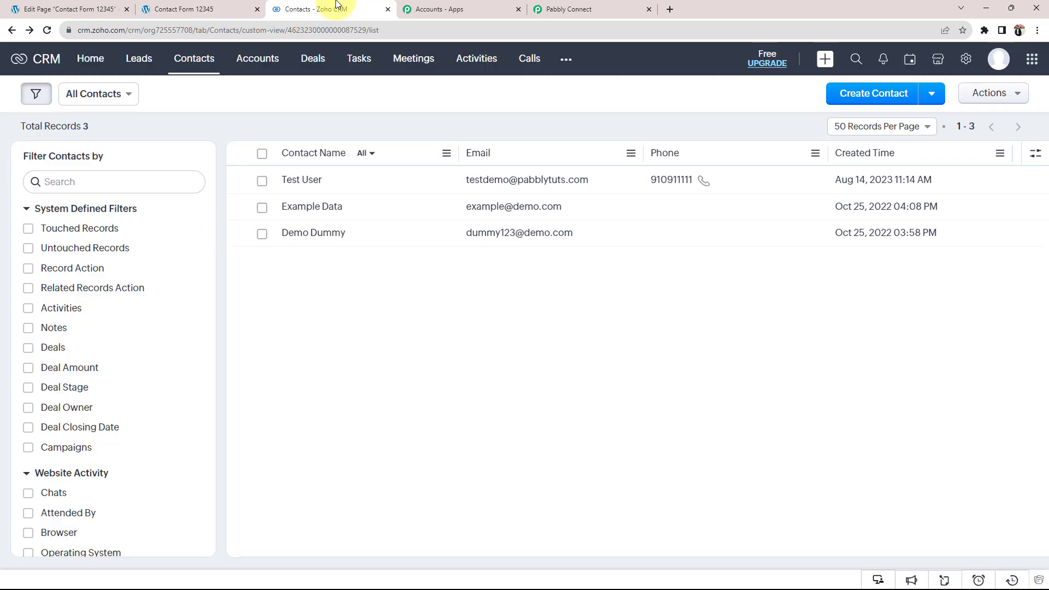
left_click(47, 31)
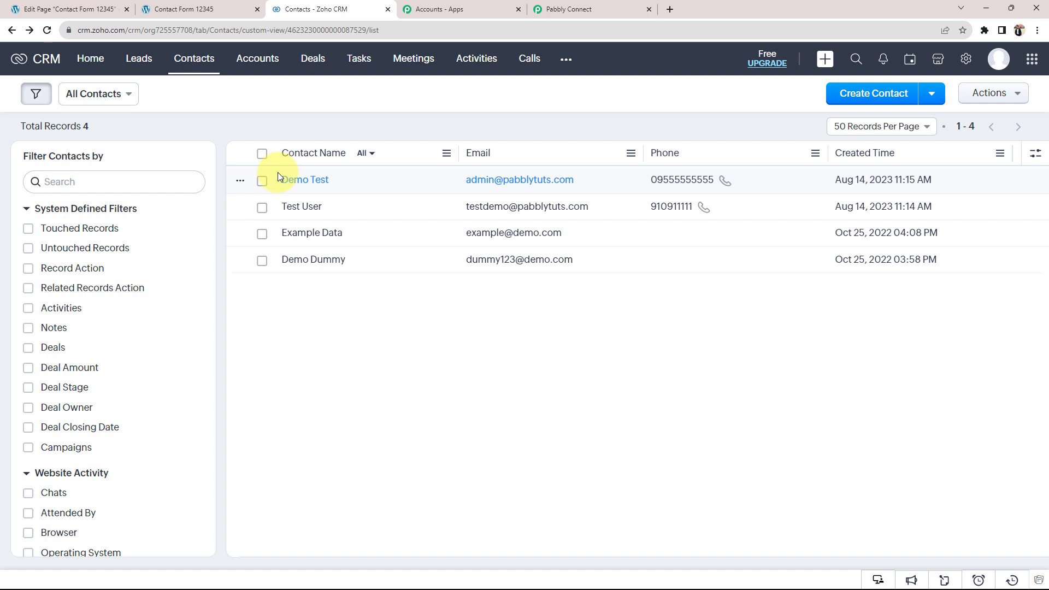
left_click(601, 8)
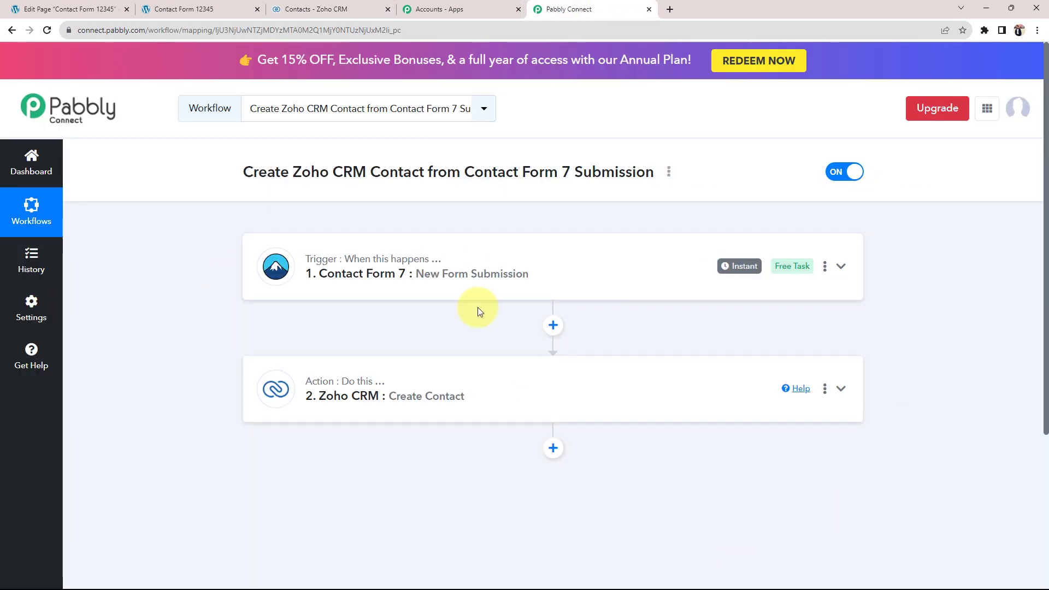